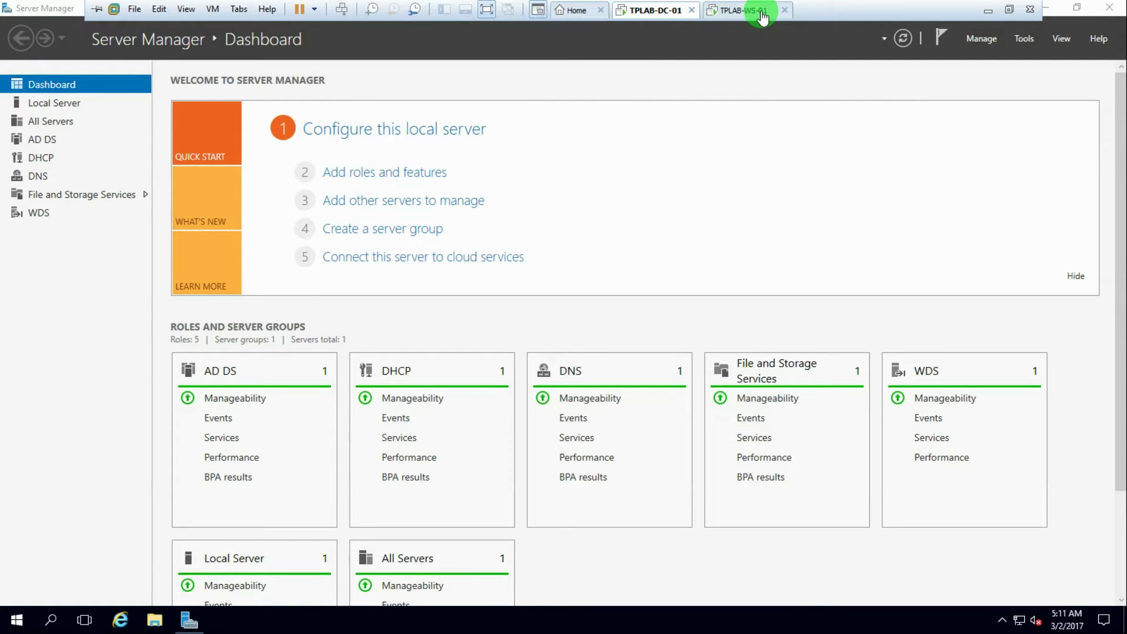
Step: Switch to the TPLAB-WS-01 virtual machine and check its computer name and domain in the system information
{"action": "left_click", "coordinate": [740, 12]}
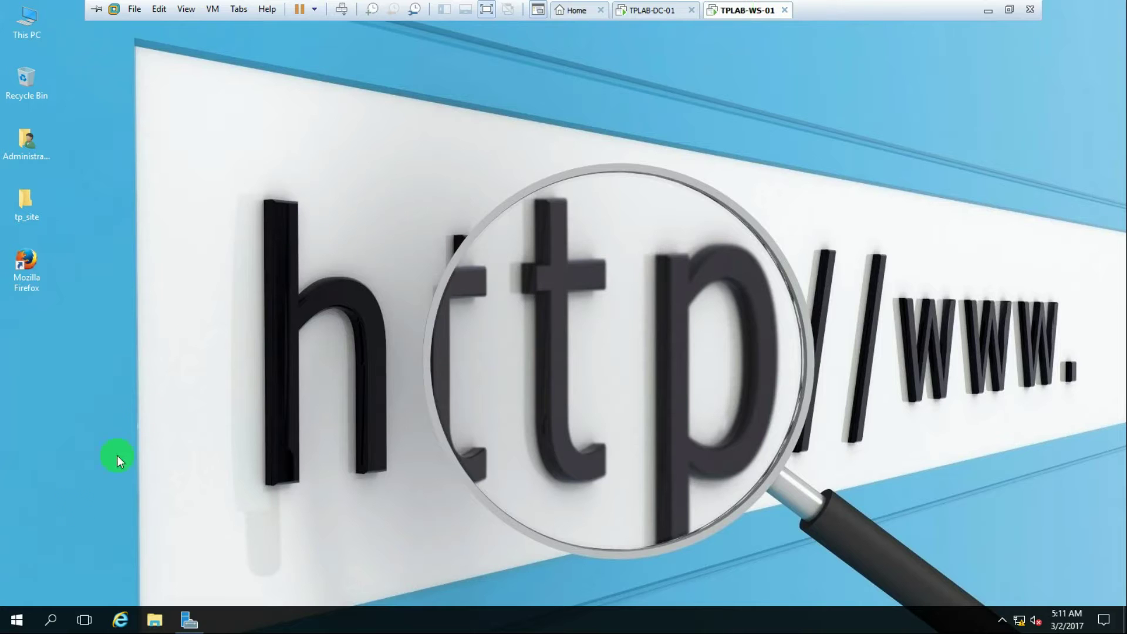
{"action": "right_click", "coordinate": [24, 617]}
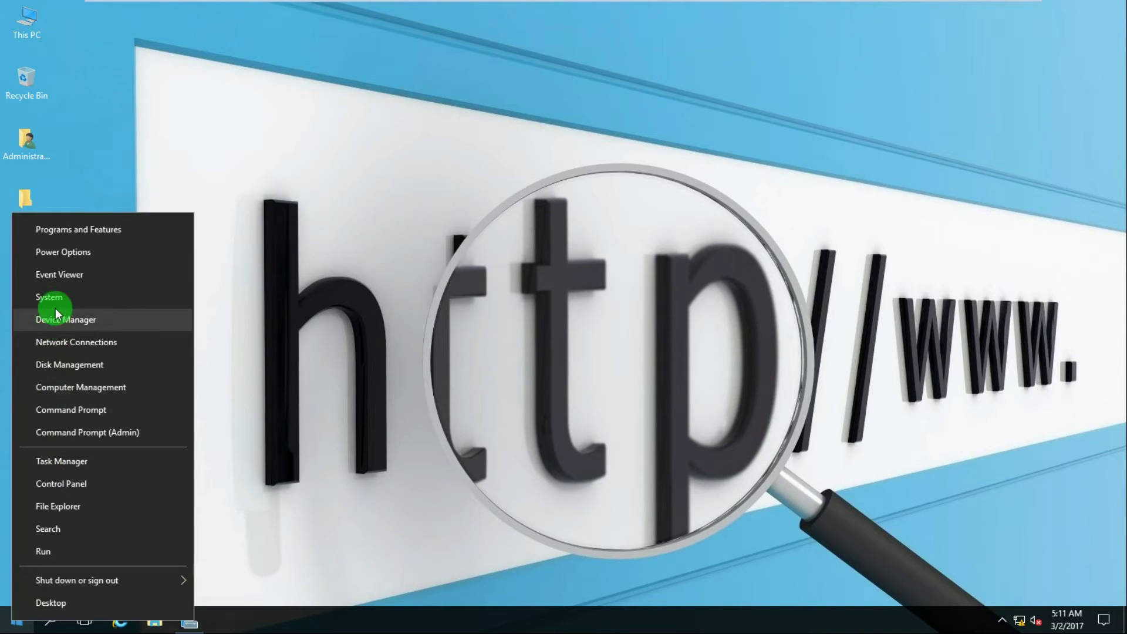
{"action": "left_click", "coordinate": [55, 297]}
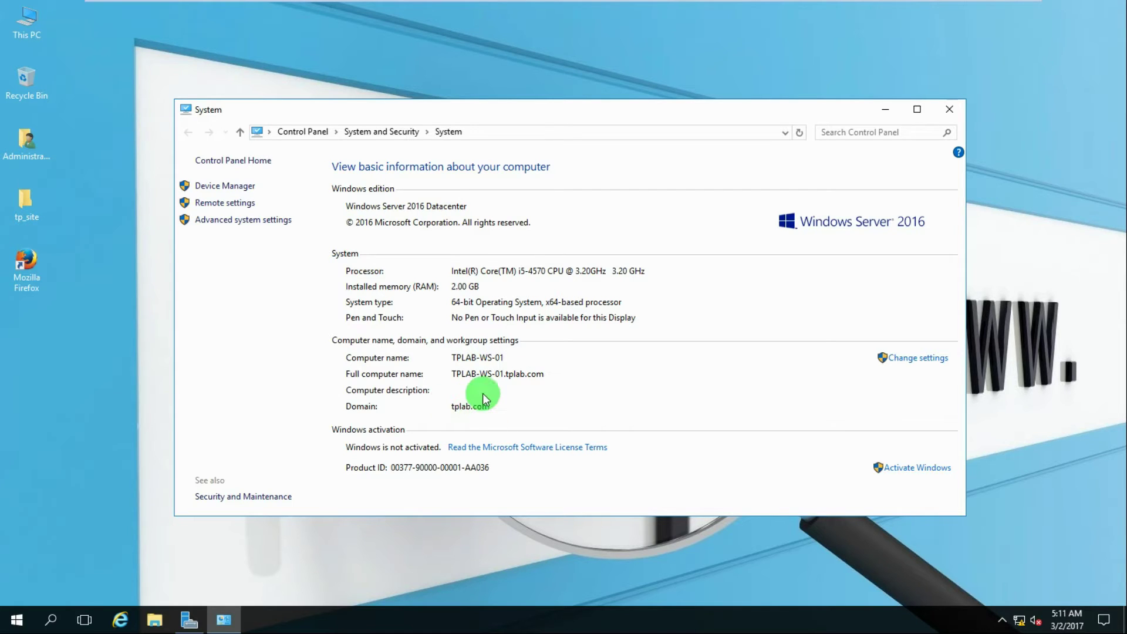
{"action": "left_click", "coordinate": [955, 106]}
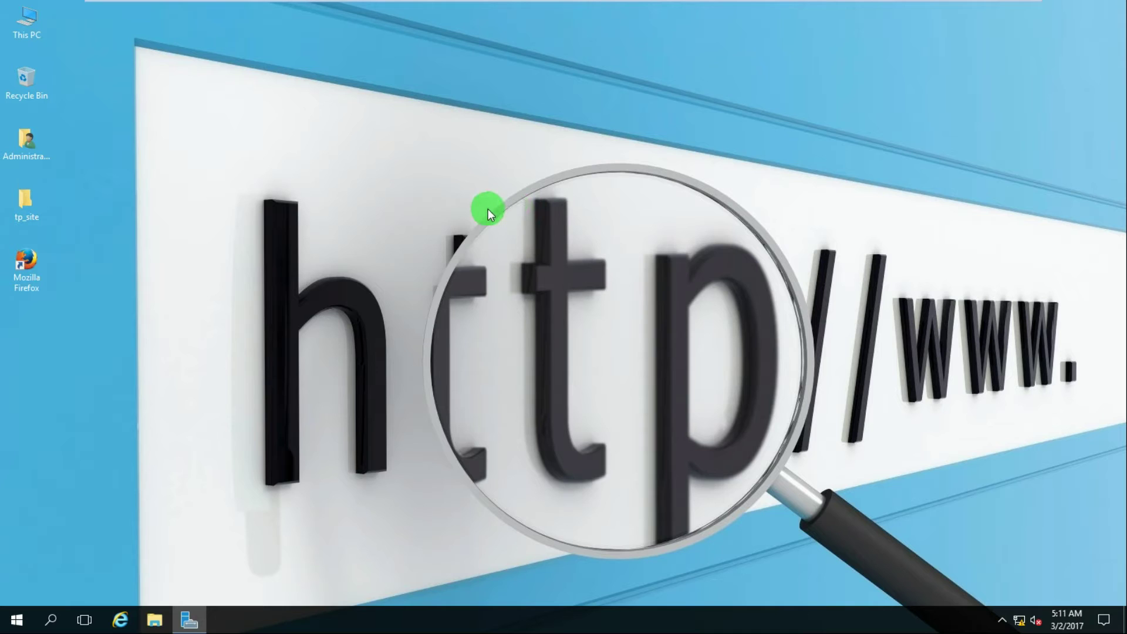
Step: Start the Add Roles and Features wizard in Server Manager and advance to the destination server selection, keeping the default installation type
{"action": "left_click", "coordinate": [200, 614]}
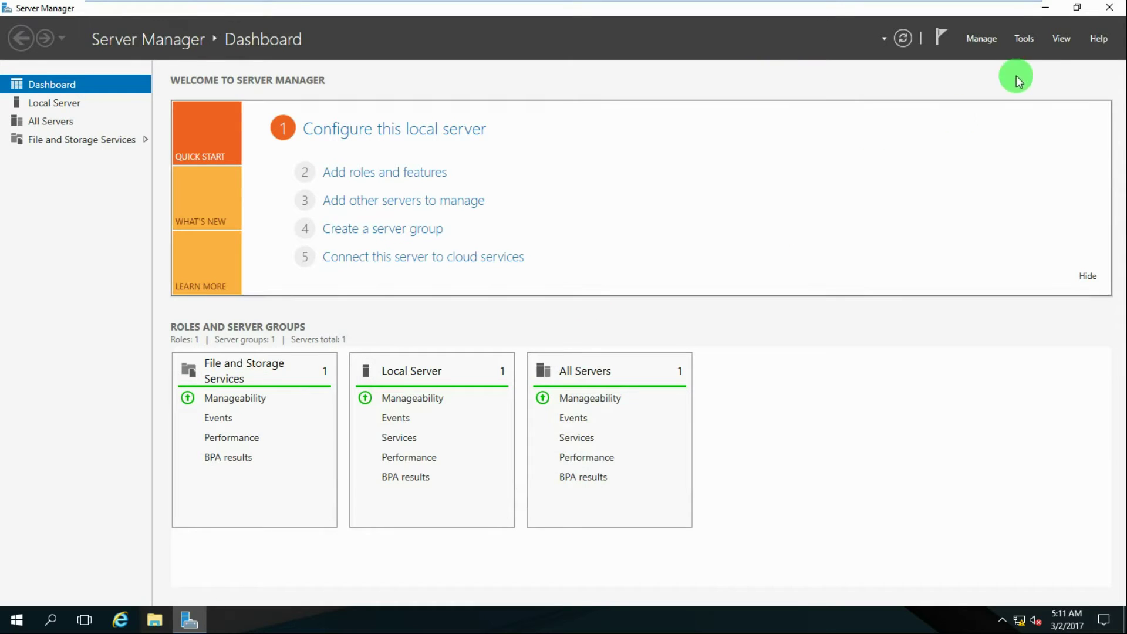
{"action": "left_click", "coordinate": [981, 40]}
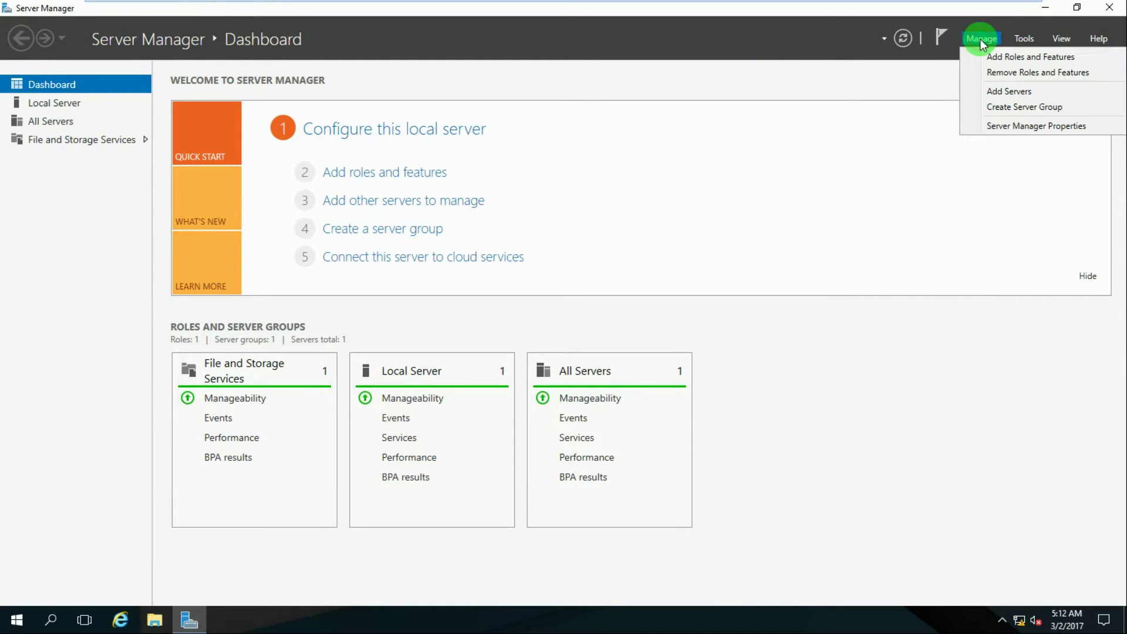
{"action": "left_click", "coordinate": [1008, 57]}
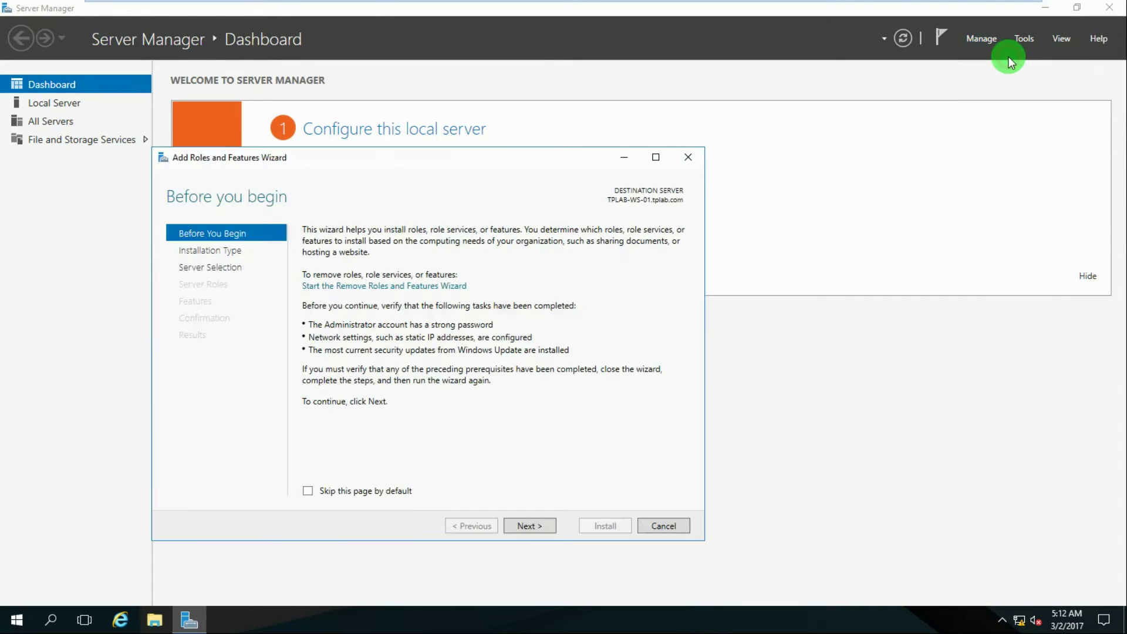
{"action": "left_click", "coordinate": [530, 527]}
{"action": "left_click", "coordinate": [532, 528]}
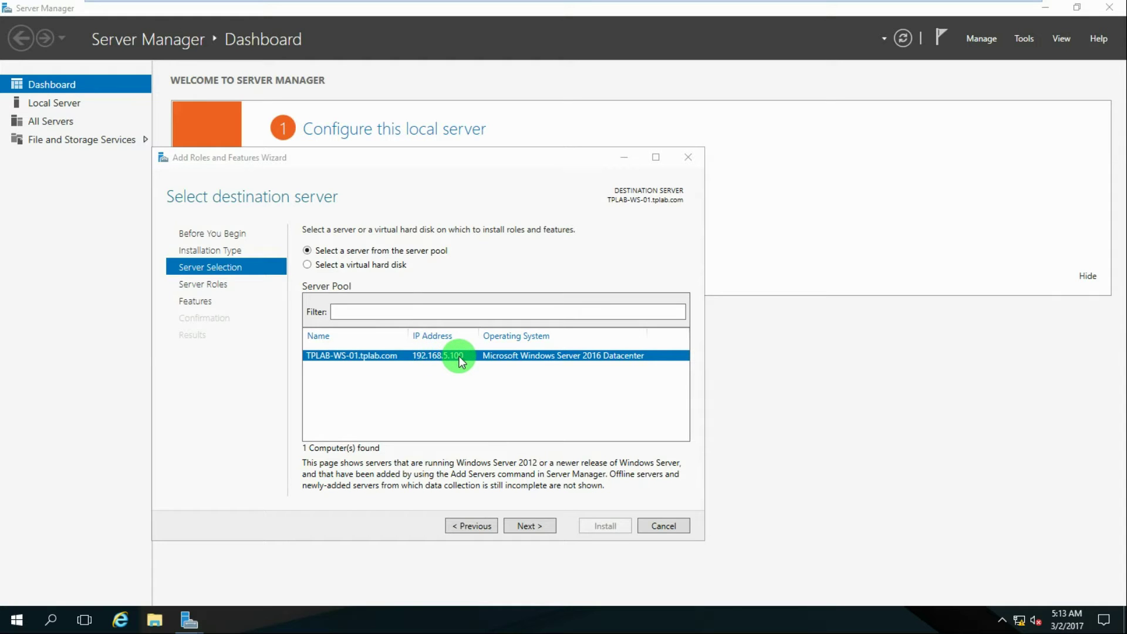
Step: Open Network Connections with ncpa.cpl and display the Internet Protocol Version 4 (TCP/IPv4) properties of the Ethernet0 adapter
{"action": "key", "text": "super+r"}
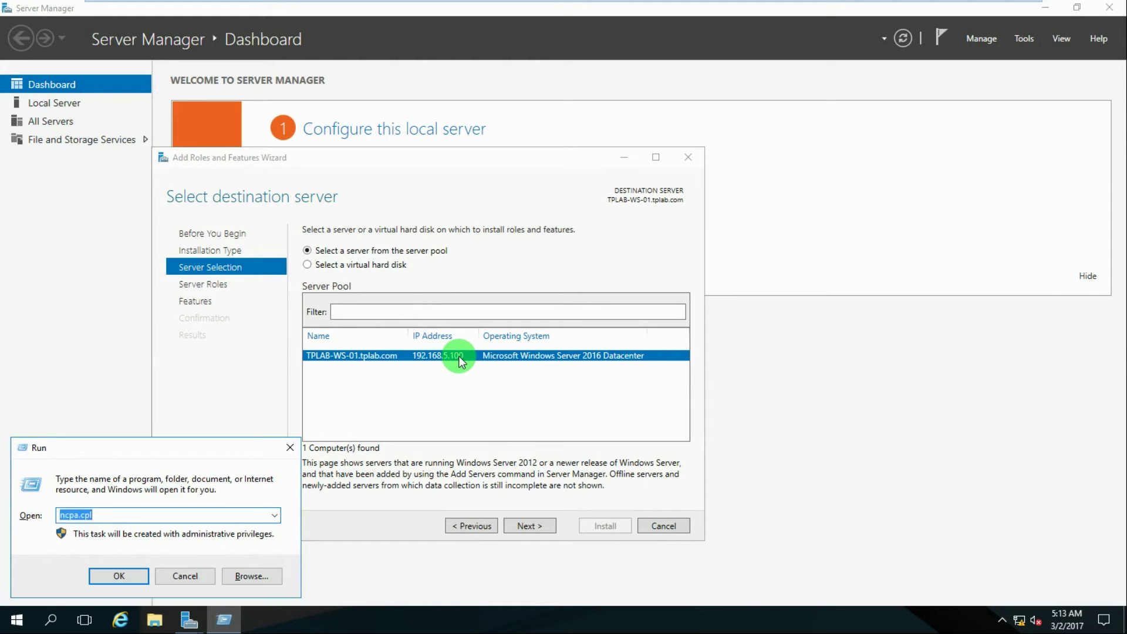
{"action": "type", "text": "ncp"}
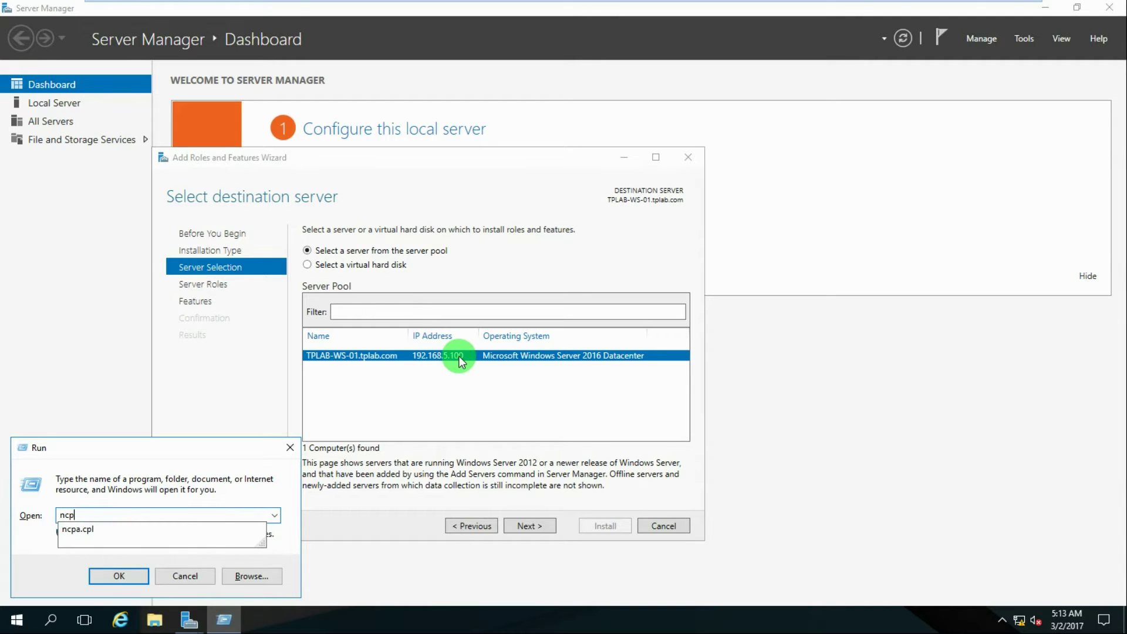
{"action": "type", "text": "a.cpl"}
{"action": "key", "text": "Return"}
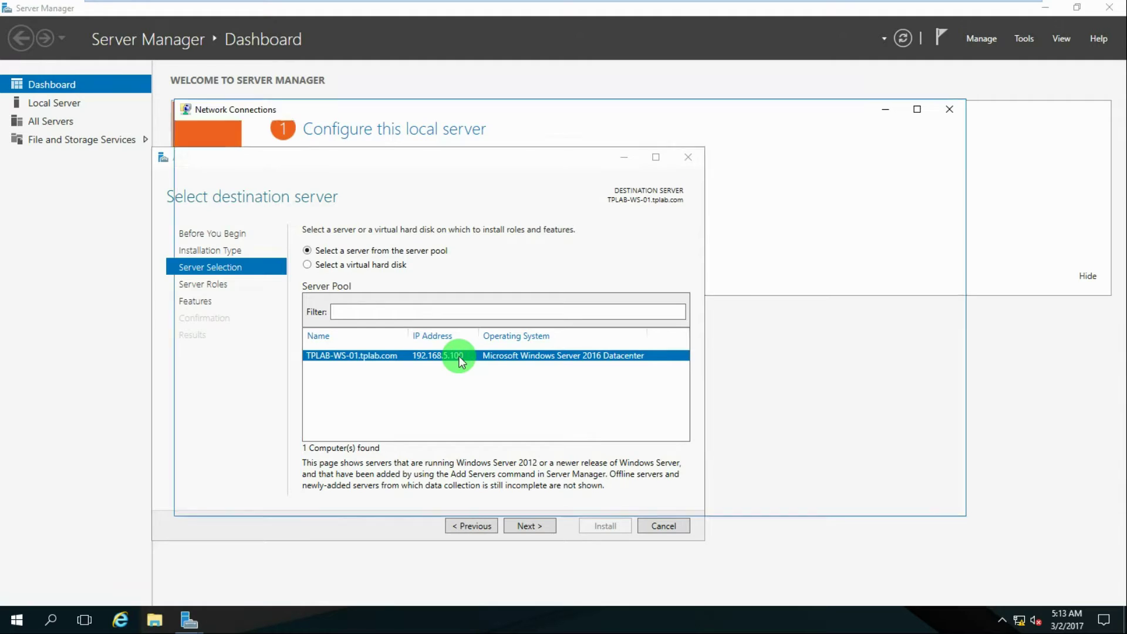
{"action": "right_click", "coordinate": [232, 193]}
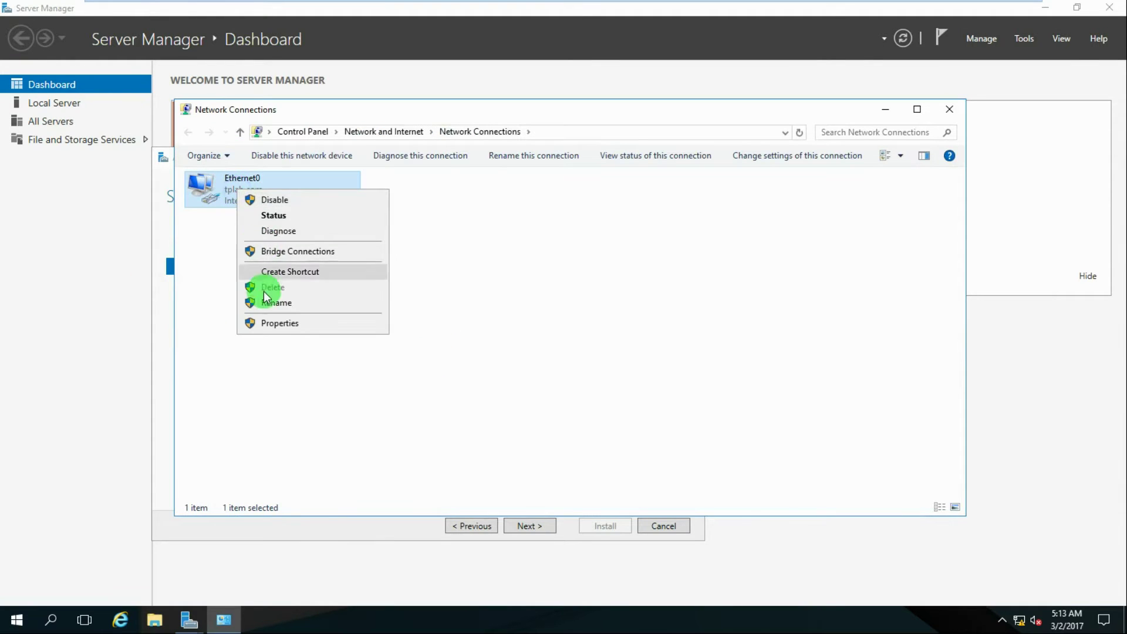
{"action": "left_click", "coordinate": [279, 324]}
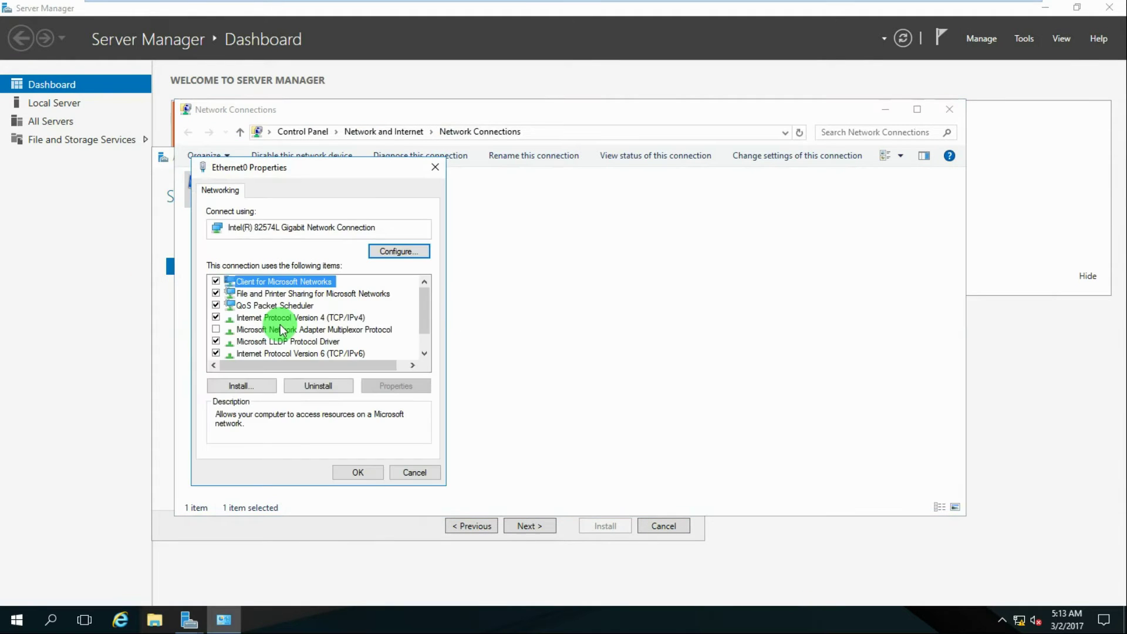
{"action": "double_click", "coordinate": [293, 318]}
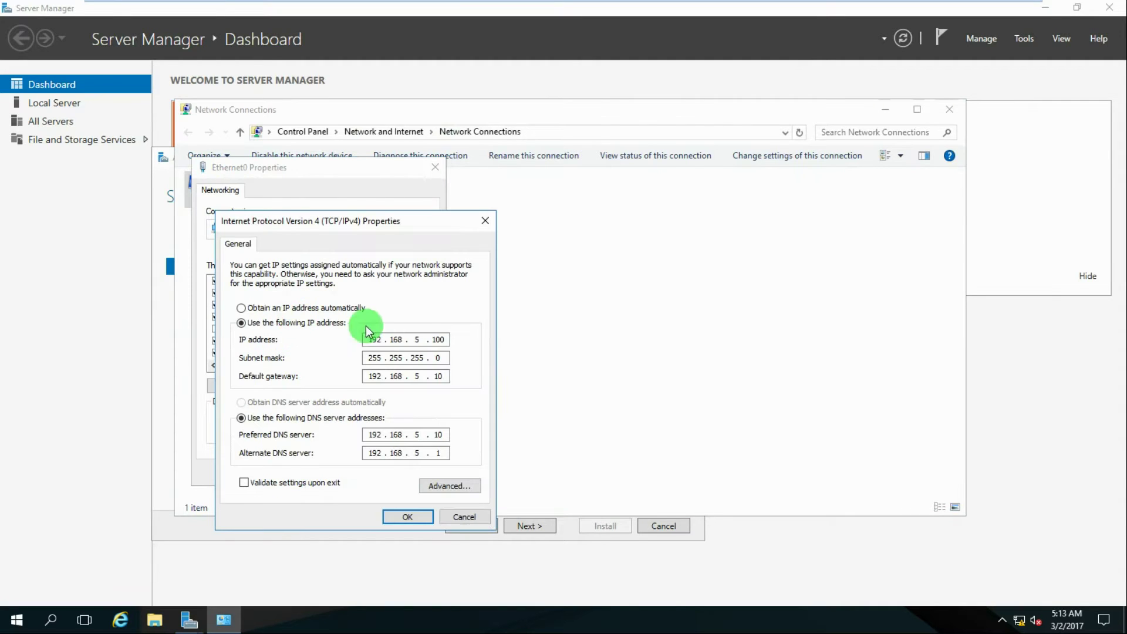
Step: Check the adapter's static IP address, default gateway and preferred DNS server, and close the network settings without changing anything
{"action": "double_click", "coordinate": [435, 340]}
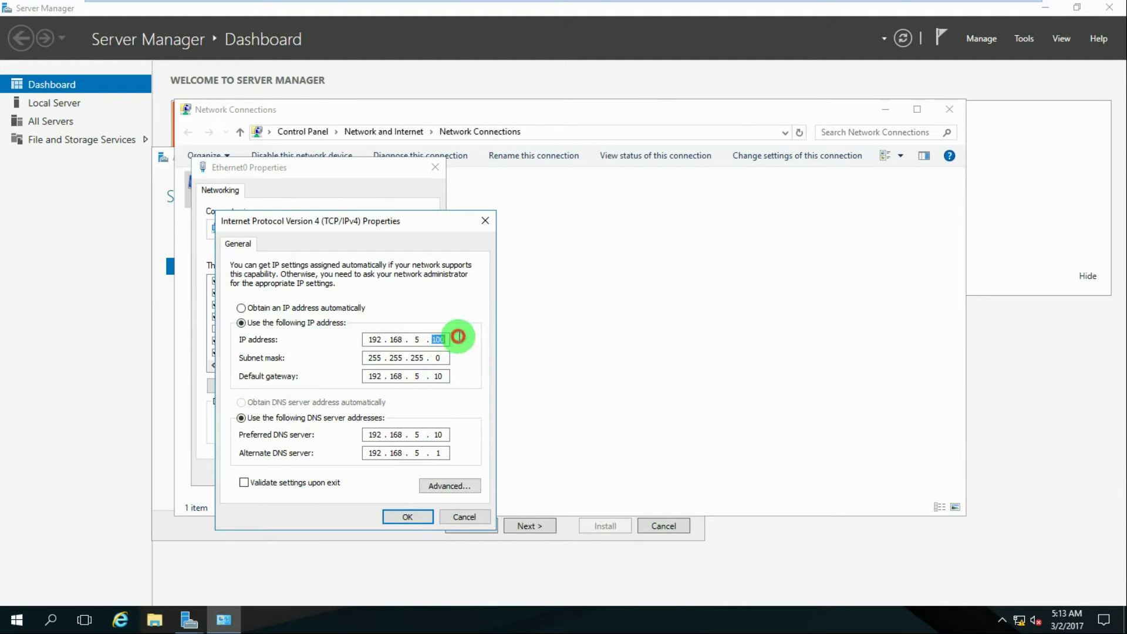
{"action": "double_click", "coordinate": [439, 376]}
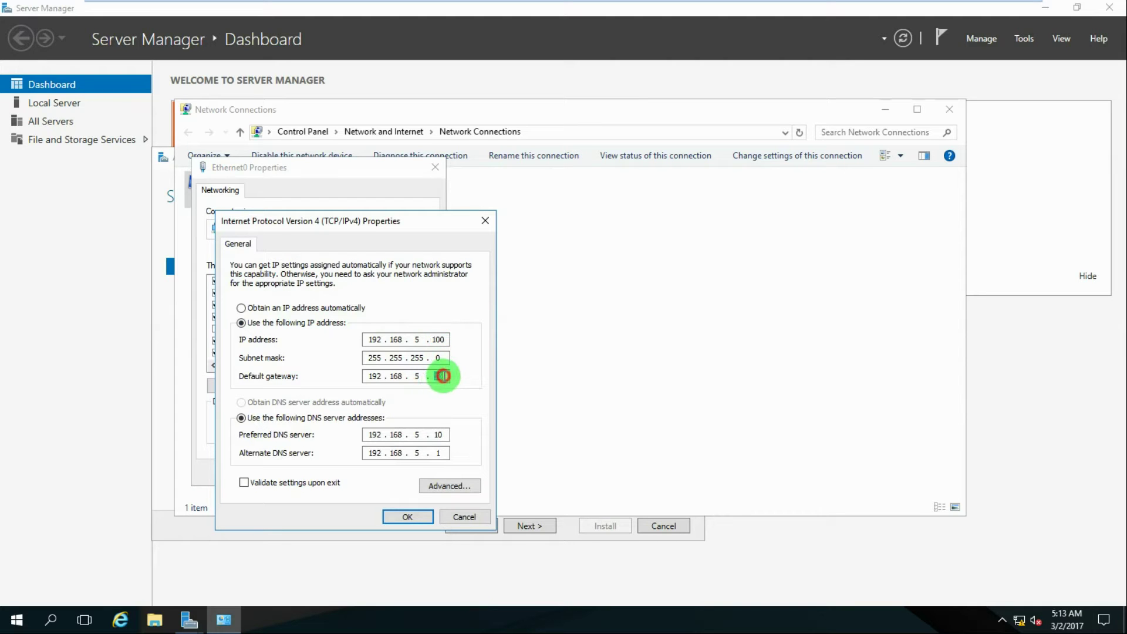
{"action": "mouse_move", "coordinate": [518, 4]}
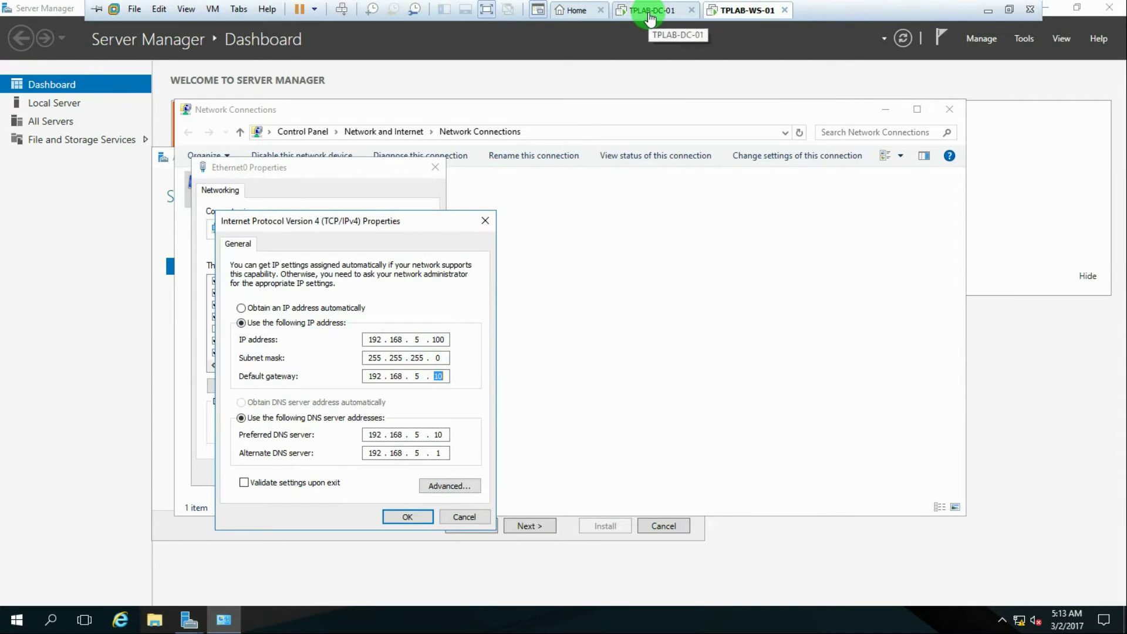
{"action": "double_click", "coordinate": [440, 434]}
{"action": "mouse_move", "coordinate": [564, 2]}
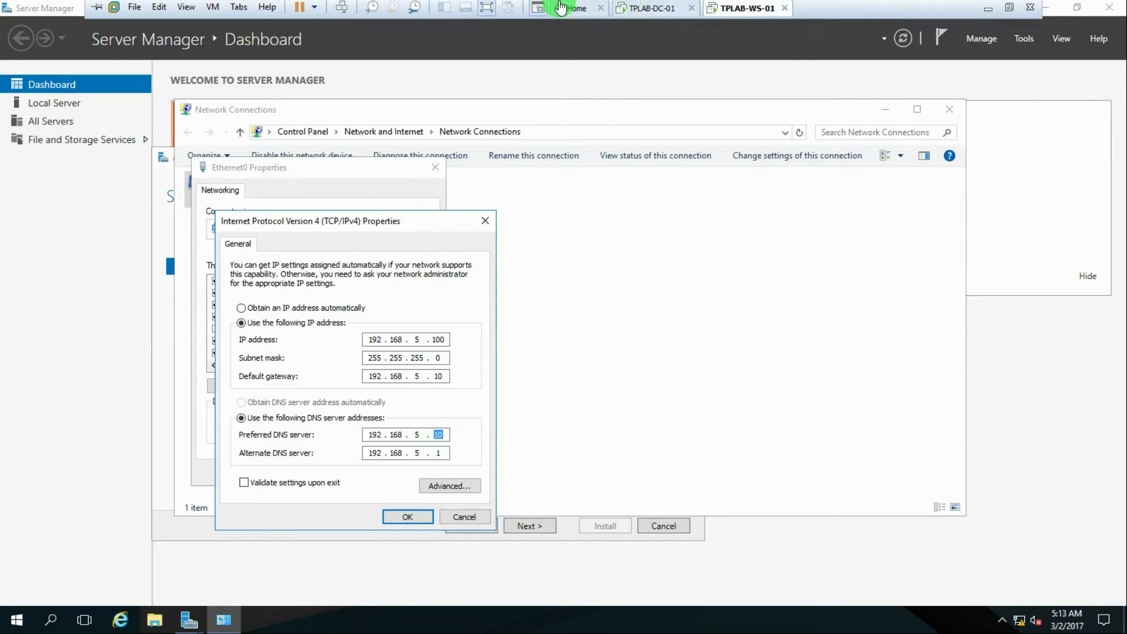
{"action": "left_click", "coordinate": [449, 516]}
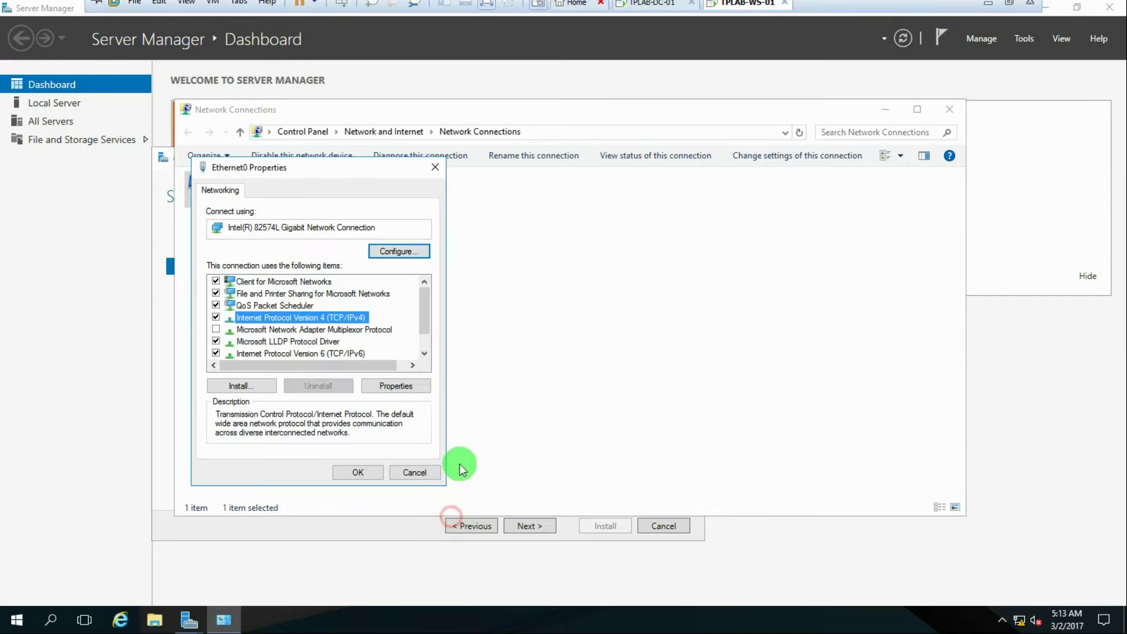
{"action": "left_click", "coordinate": [407, 471]}
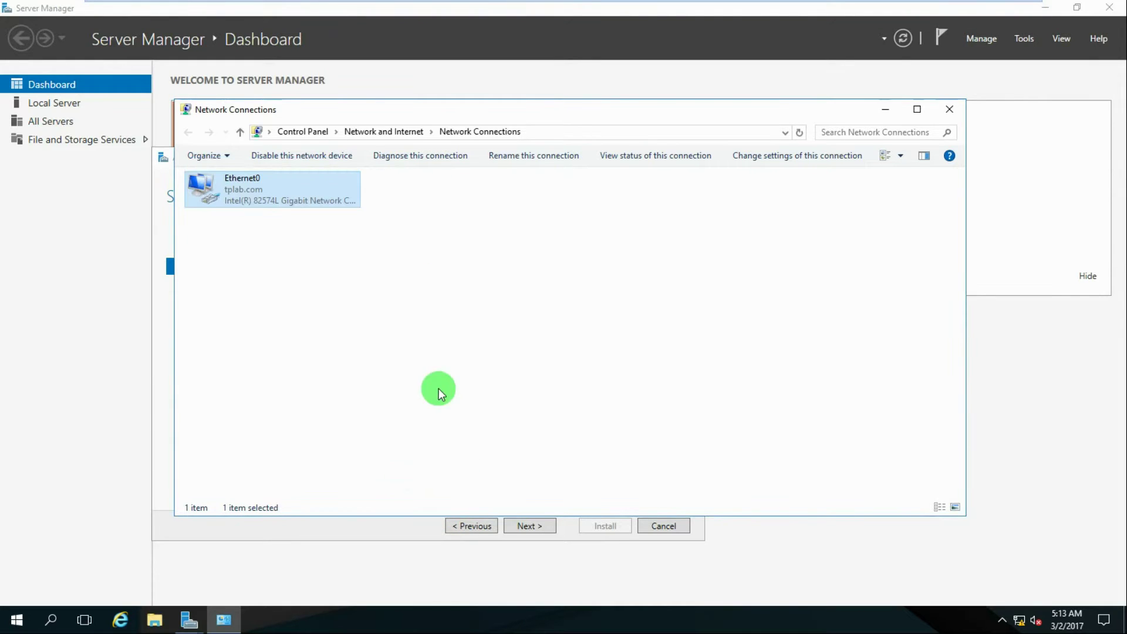
{"action": "left_click", "coordinate": [950, 109]}
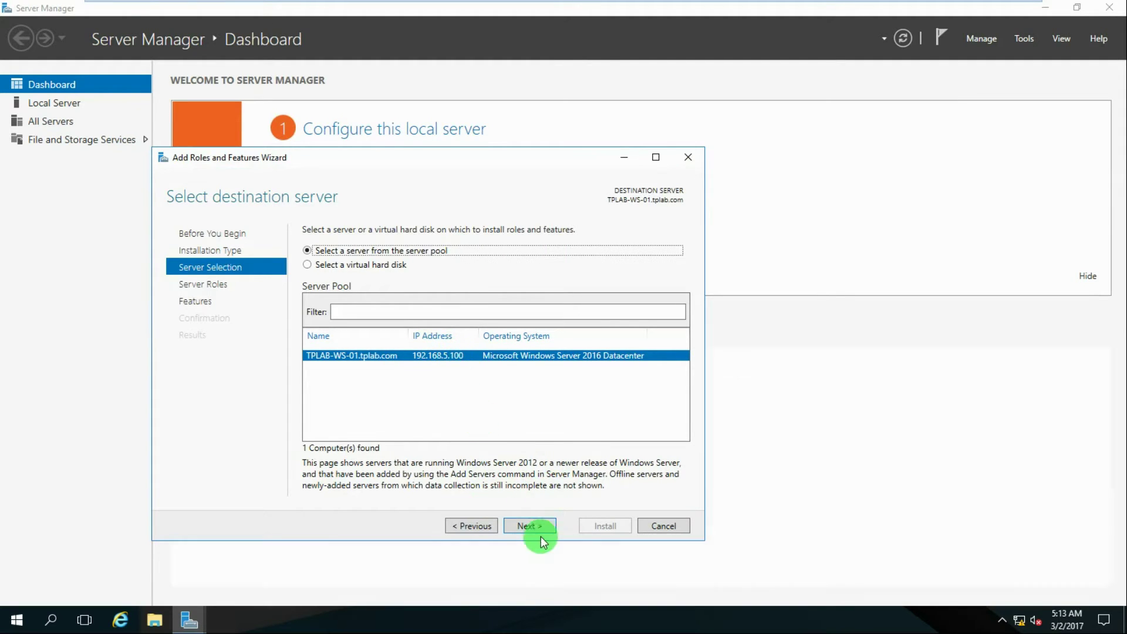
Step: Accept TPLAB-WS-01.tplab.com as the destination server and select the Web Server (IIS) role with its required management tools
{"action": "left_click", "coordinate": [525, 527]}
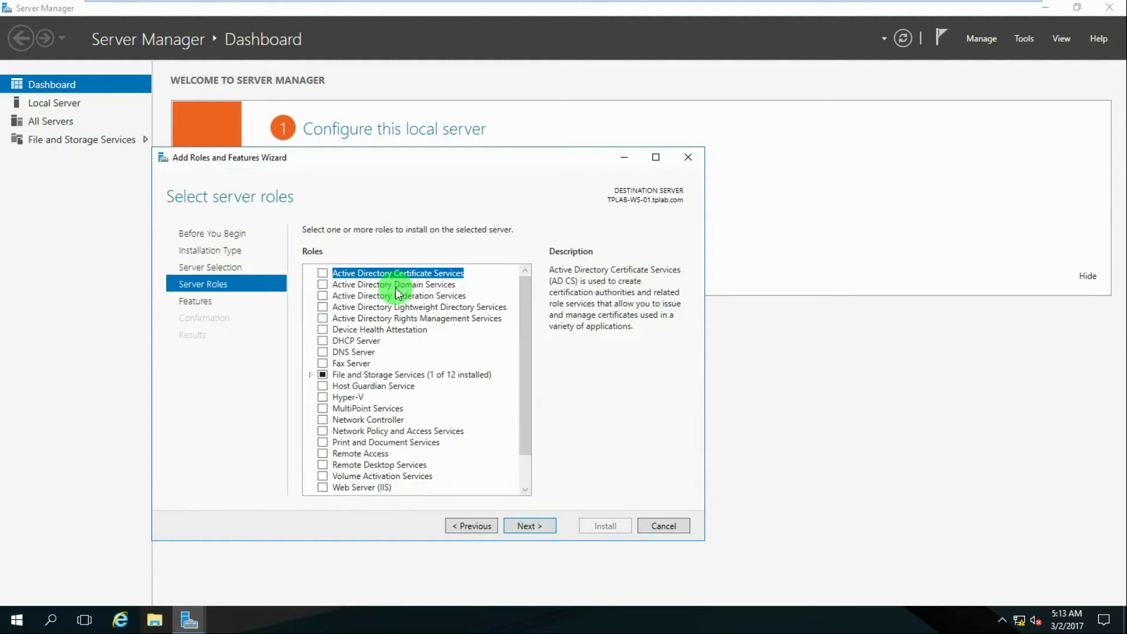
{"action": "scroll", "coordinate": [334, 342], "scroll_direction": "down", "scroll_amount": 1}
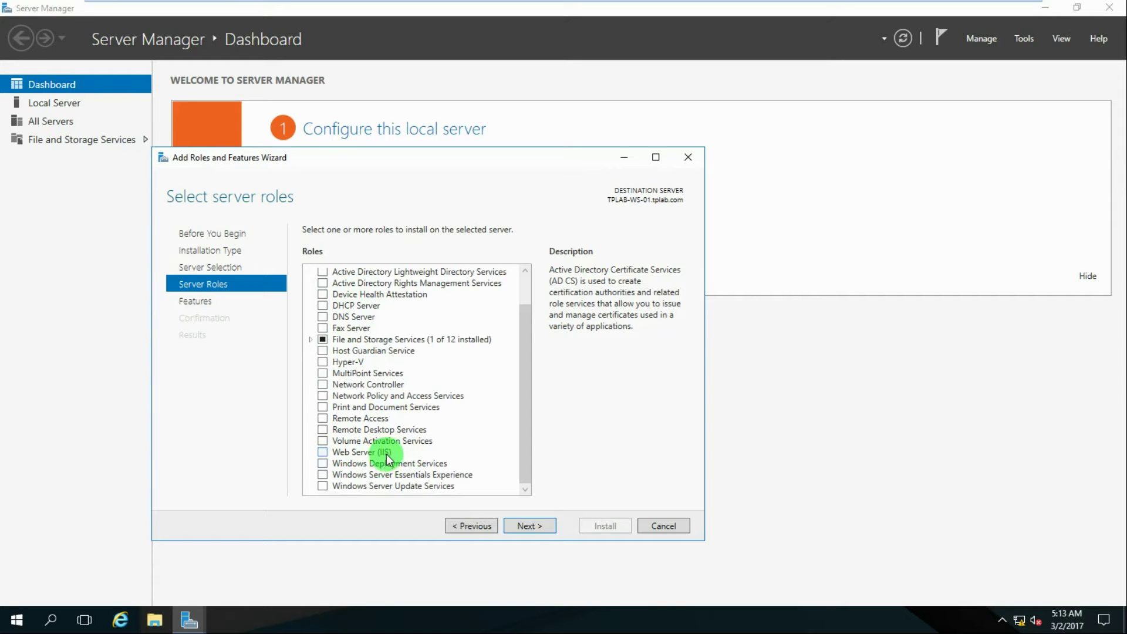
{"action": "left_click", "coordinate": [323, 452]}
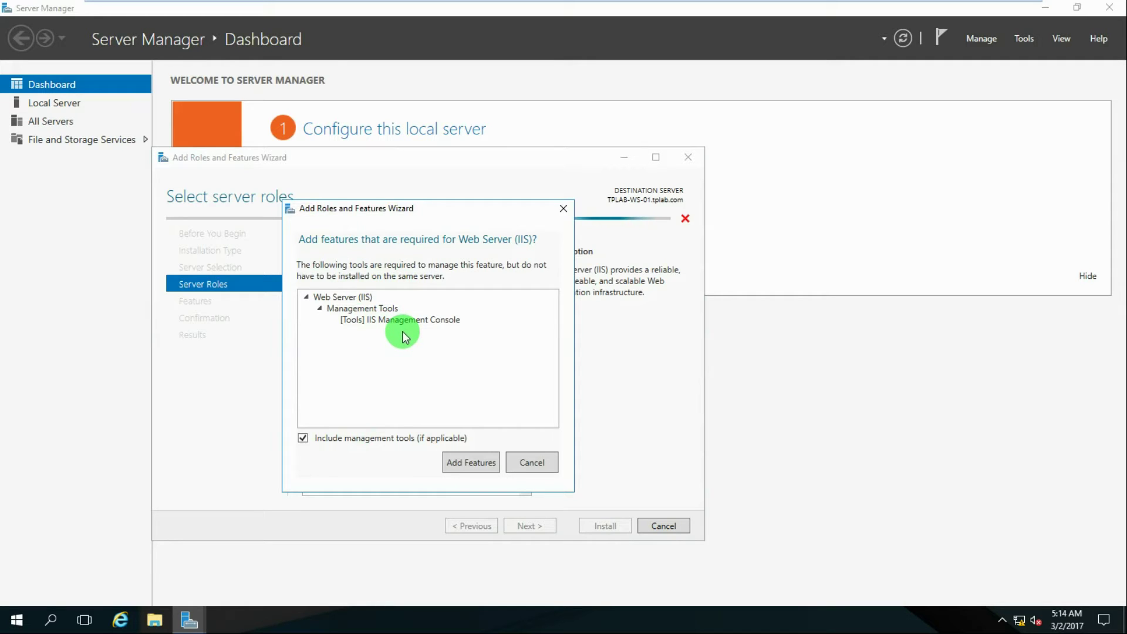
{"action": "left_click", "coordinate": [471, 462]}
{"action": "left_click", "coordinate": [536, 527]}
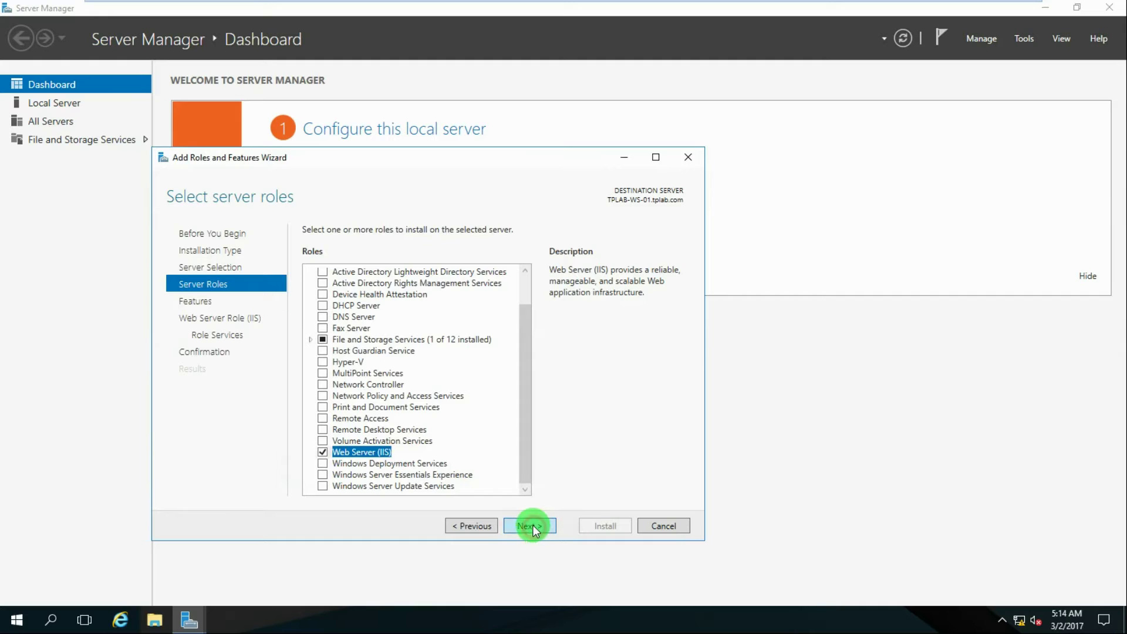
Step: Install the Web Server (IIS) role with the default features and role services, and close the wizard when installation completes
{"action": "left_click", "coordinate": [524, 527]}
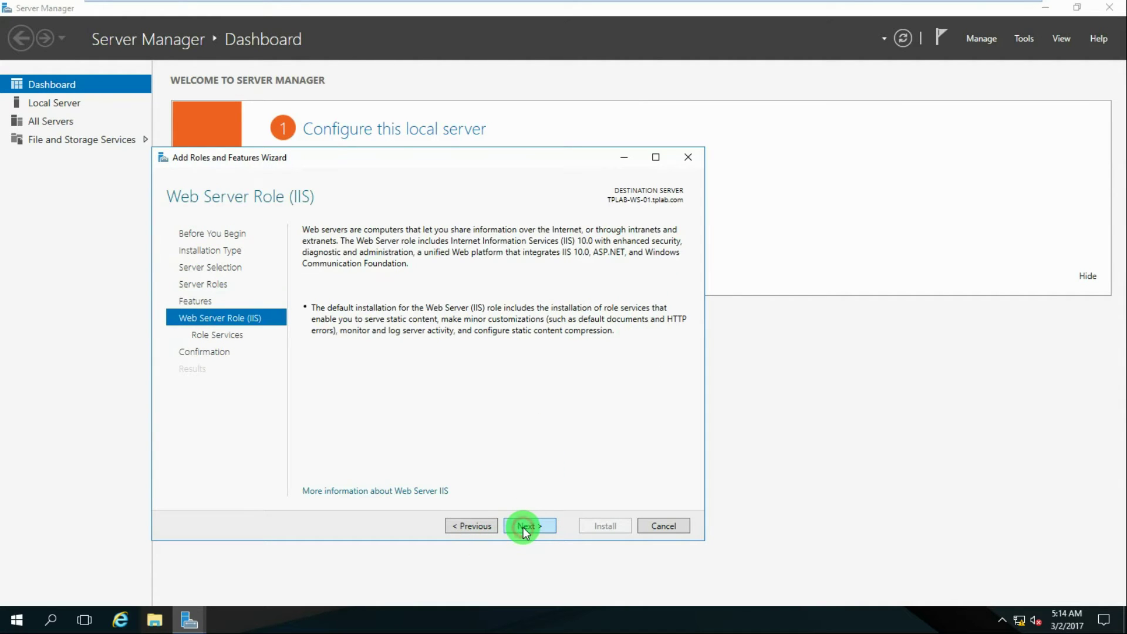
{"action": "left_click", "coordinate": [525, 527]}
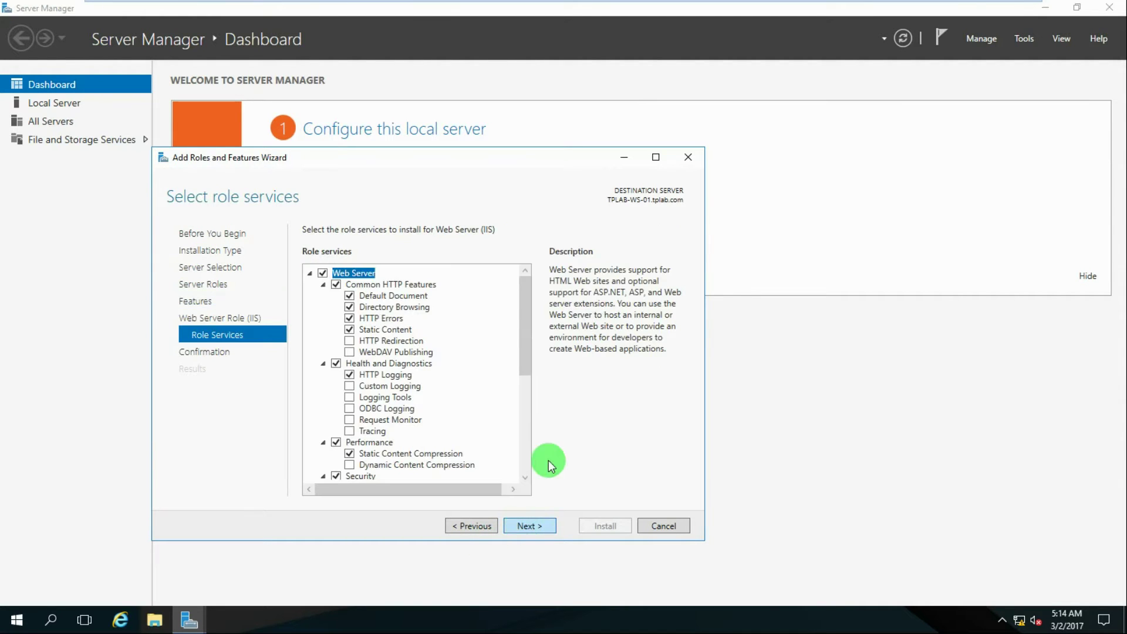
{"action": "scroll", "coordinate": [403, 409], "scroll_direction": "down", "scroll_amount": 5}
{"action": "scroll", "coordinate": [390, 344], "scroll_direction": "up", "scroll_amount": 4}
{"action": "left_click", "coordinate": [528, 526]}
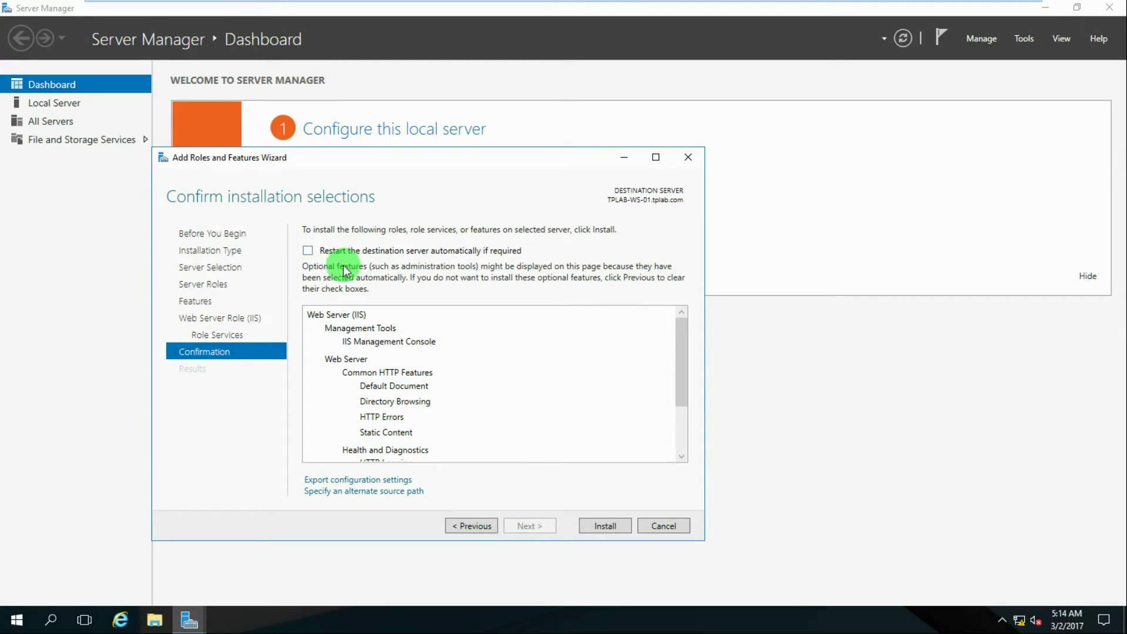
{"action": "left_click", "coordinate": [615, 520]}
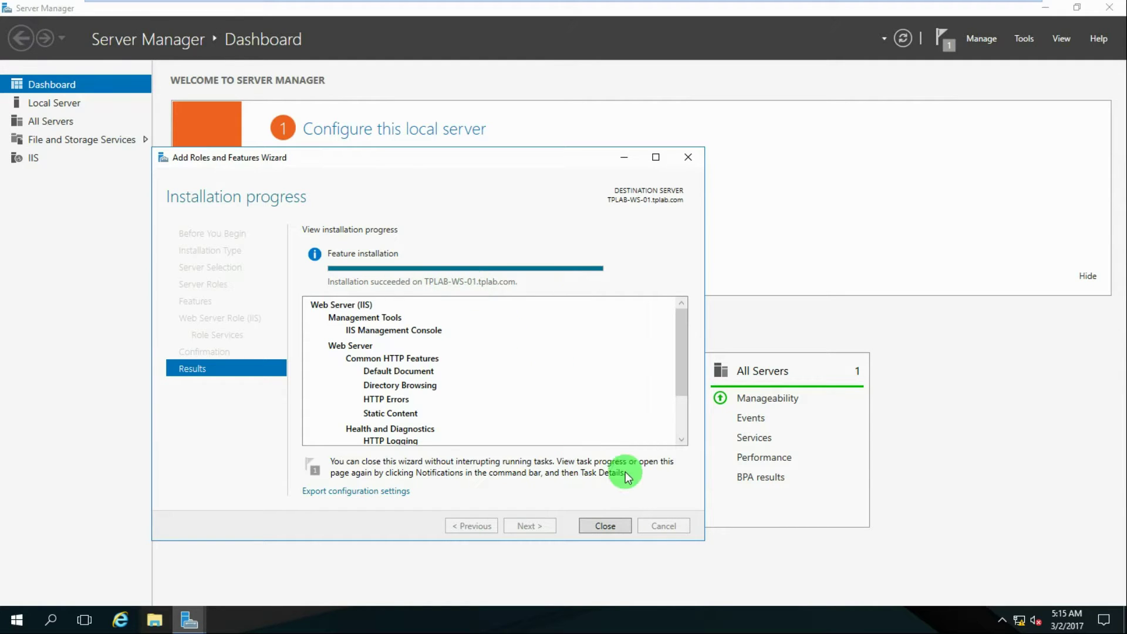
{"action": "left_click", "coordinate": [605, 525]}
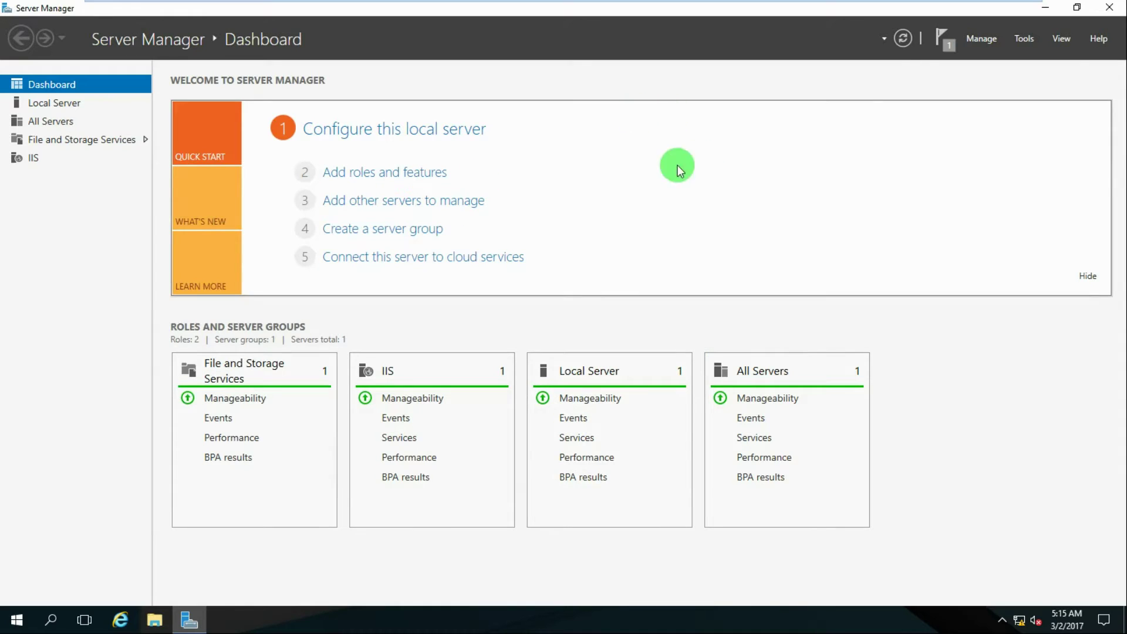
Step: Open Internet Information Services (IIS) Manager and expand the TPLAB-WS-01 server and its Sites node, widening the connections tree
{"action": "left_click", "coordinate": [1024, 41]}
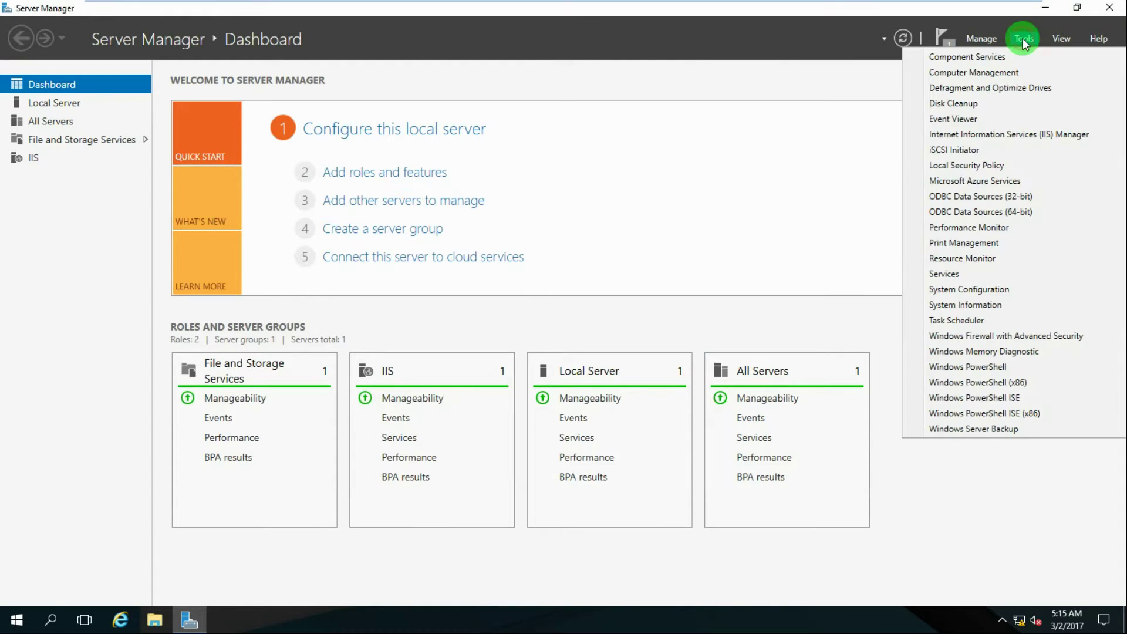
{"action": "left_click", "coordinate": [999, 135]}
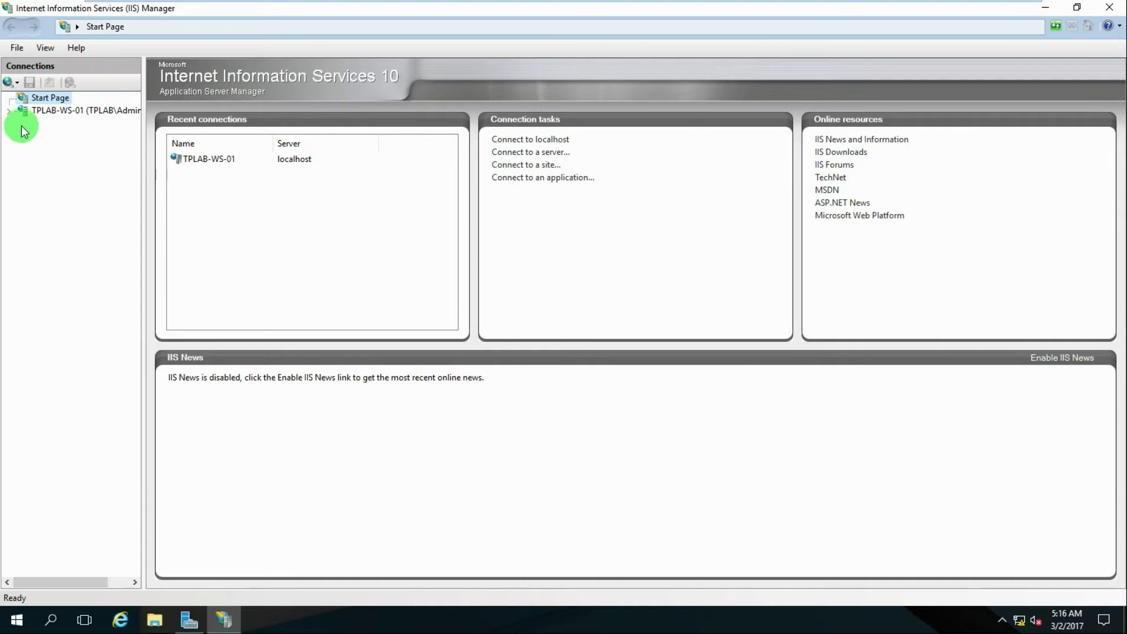
{"action": "left_click_drag", "start_coordinate": [144, 131], "coordinate": [215, 147]}
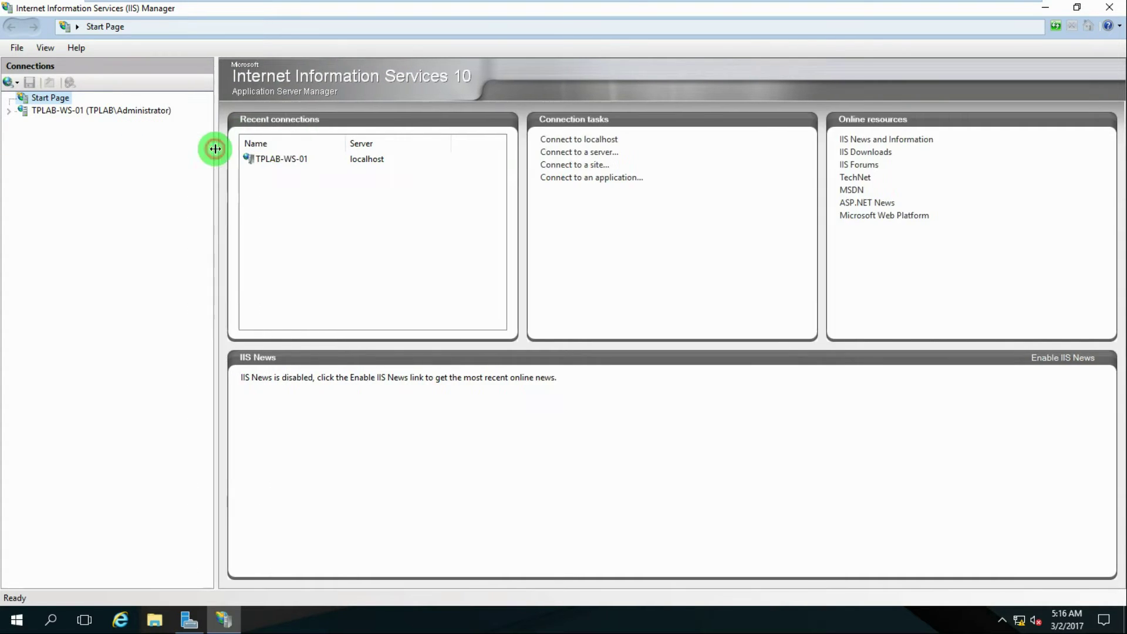
{"action": "left_click", "coordinate": [10, 114]}
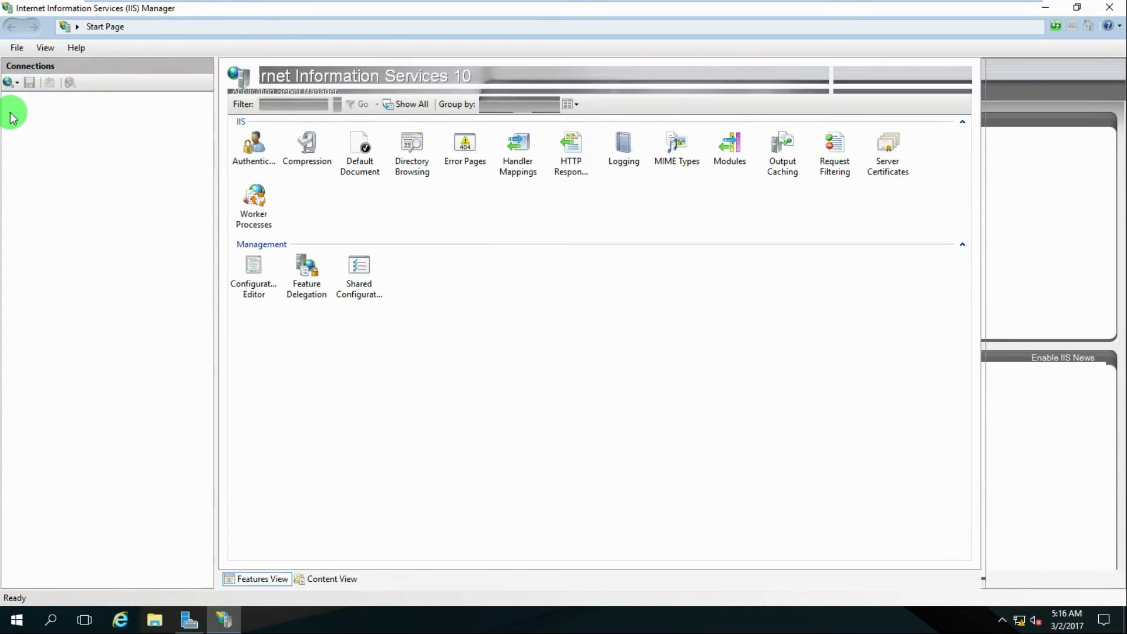
{"action": "left_click", "coordinate": [9, 111]}
{"action": "left_click", "coordinate": [23, 136]}
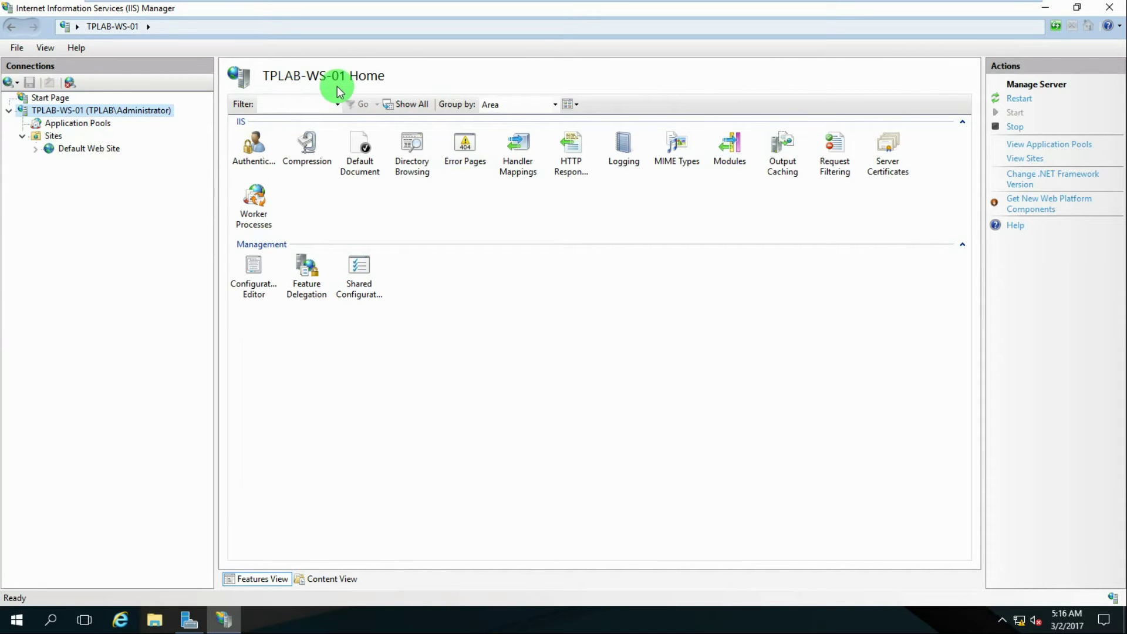
Step: Minimize IIS Manager and load localhost in Firefox to test the default web site
{"action": "left_click", "coordinate": [1051, 9]}
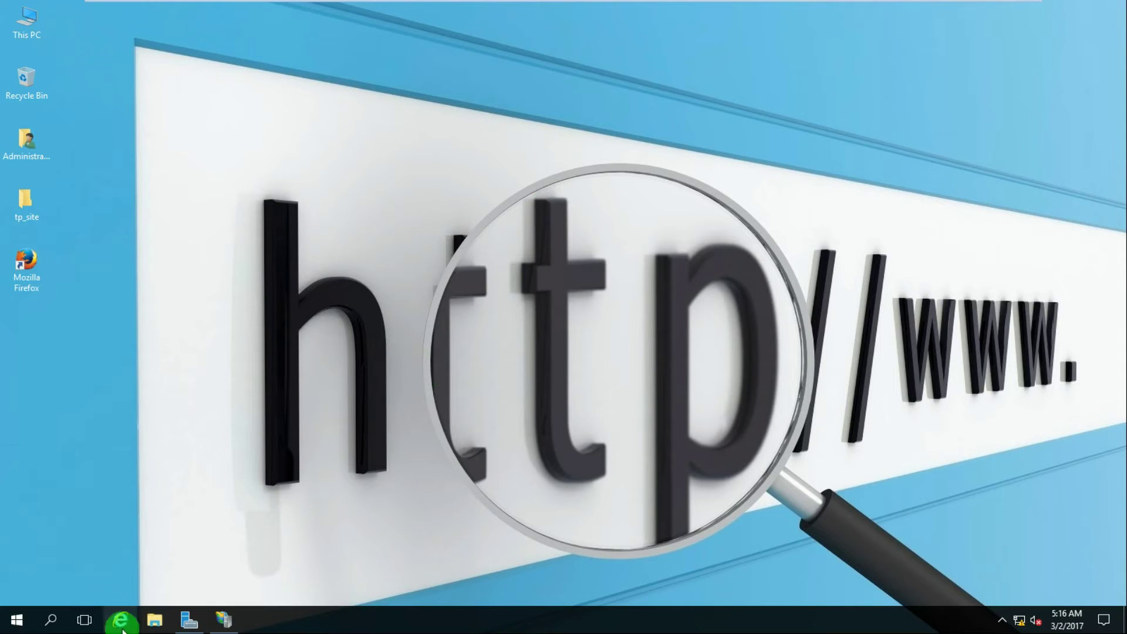
{"action": "double_click", "coordinate": [47, 258]}
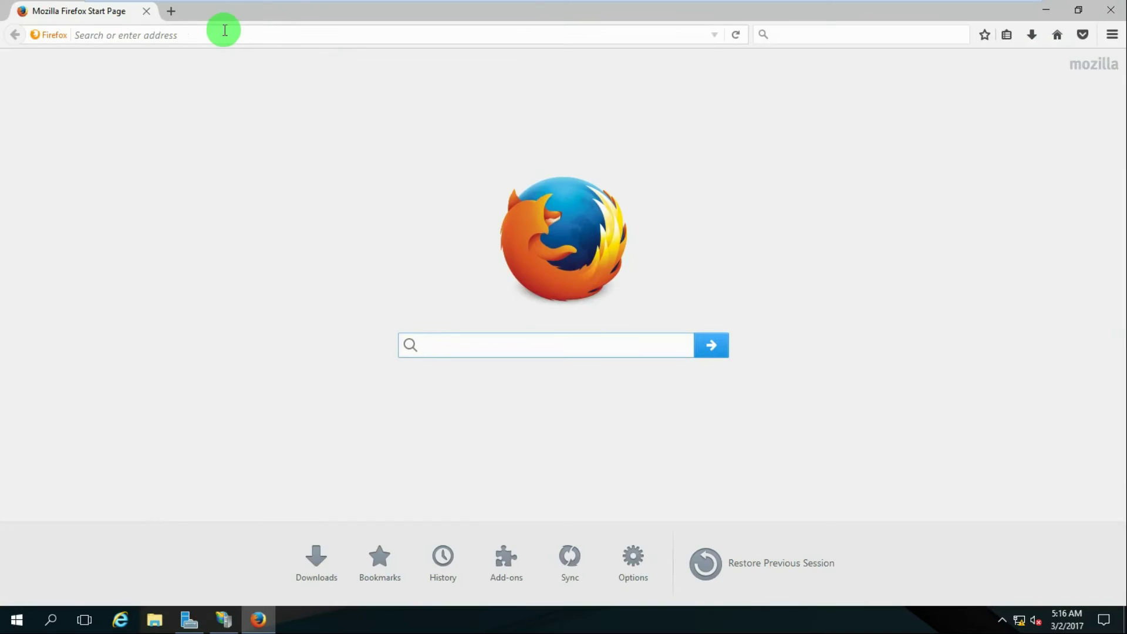
{"action": "left_click", "coordinate": [202, 36]}
{"action": "type", "text": "localhost"}
{"action": "key", "text": "Return"}
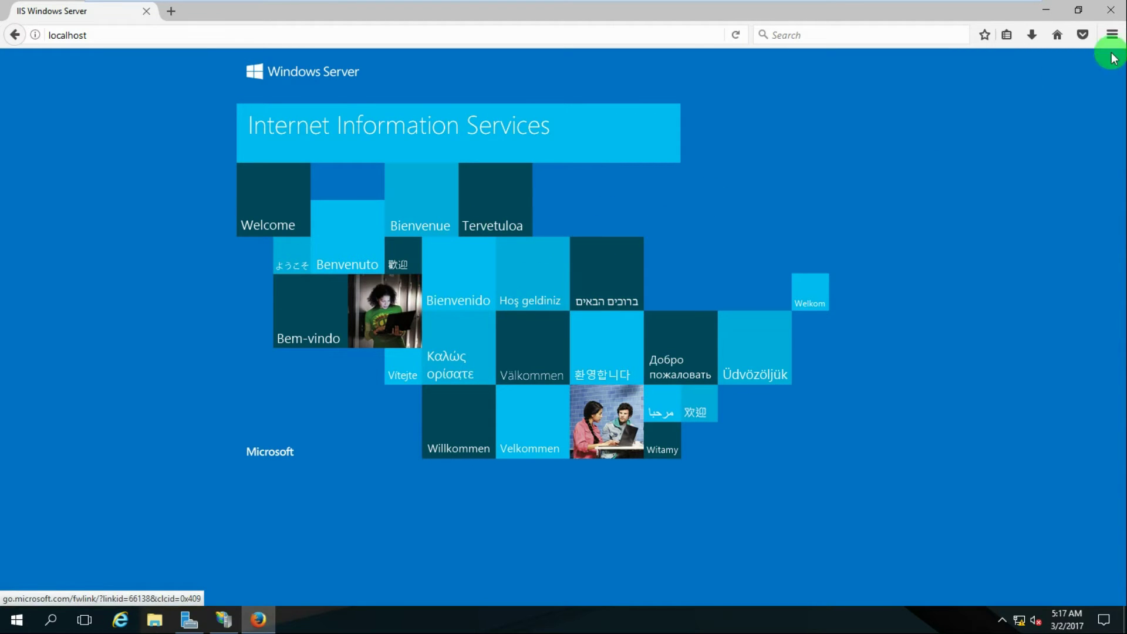
Step: Preview the index page from the desktop's tp_site folder in Firefox, and close the browser and the folder
{"action": "left_click", "coordinate": [1049, 11]}
{"action": "left_click", "coordinate": [27, 202]}
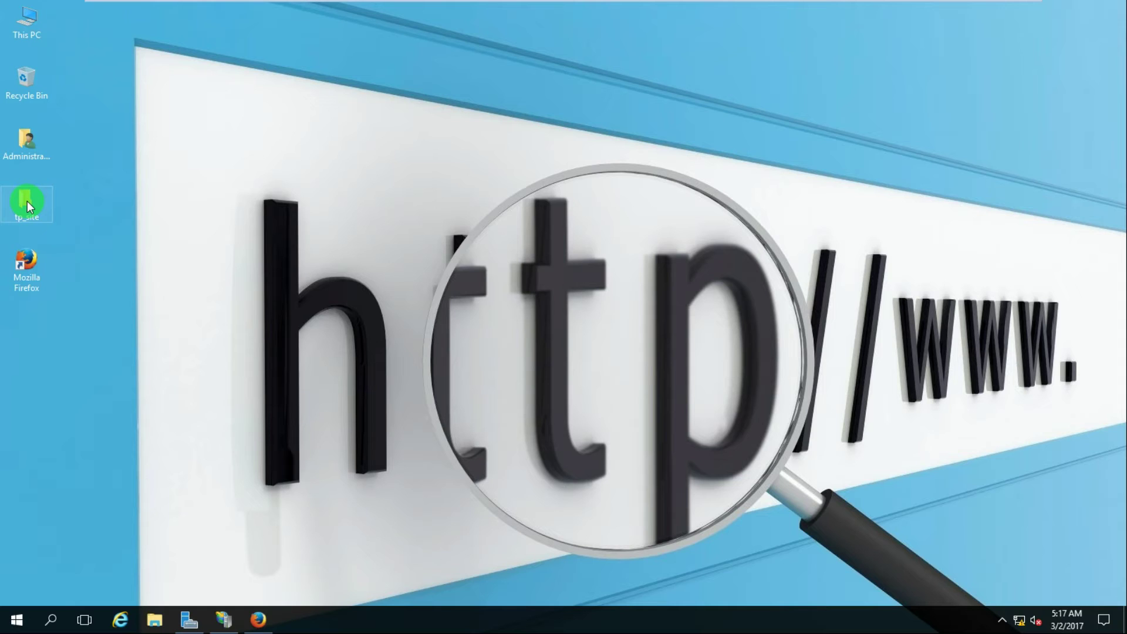
{"action": "double_click", "coordinate": [27, 201]}
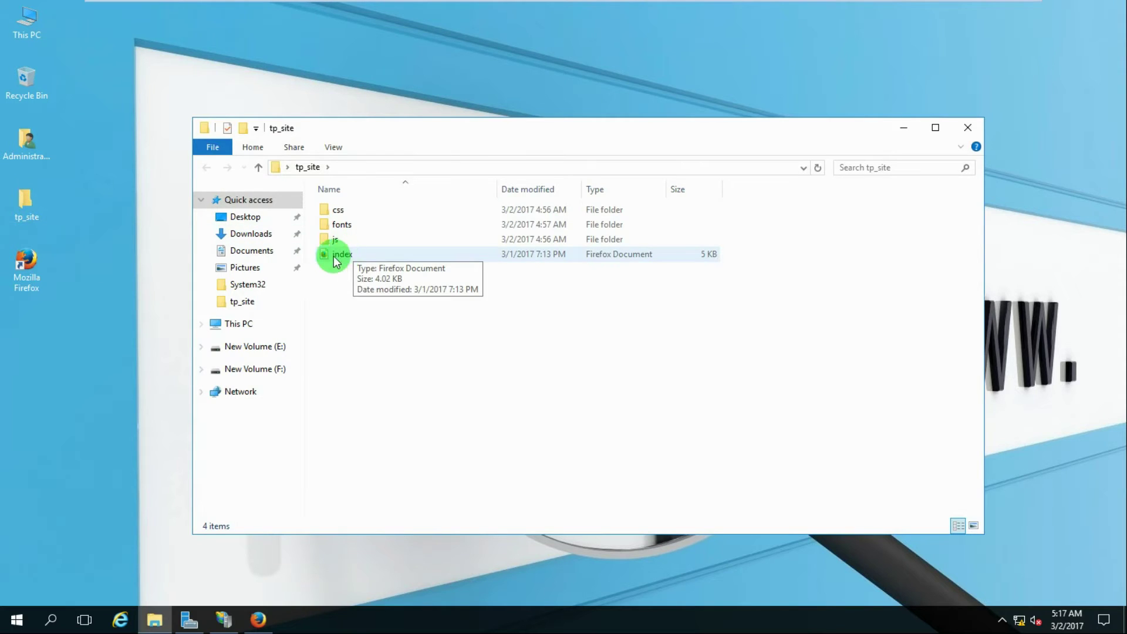
{"action": "double_click", "coordinate": [347, 255]}
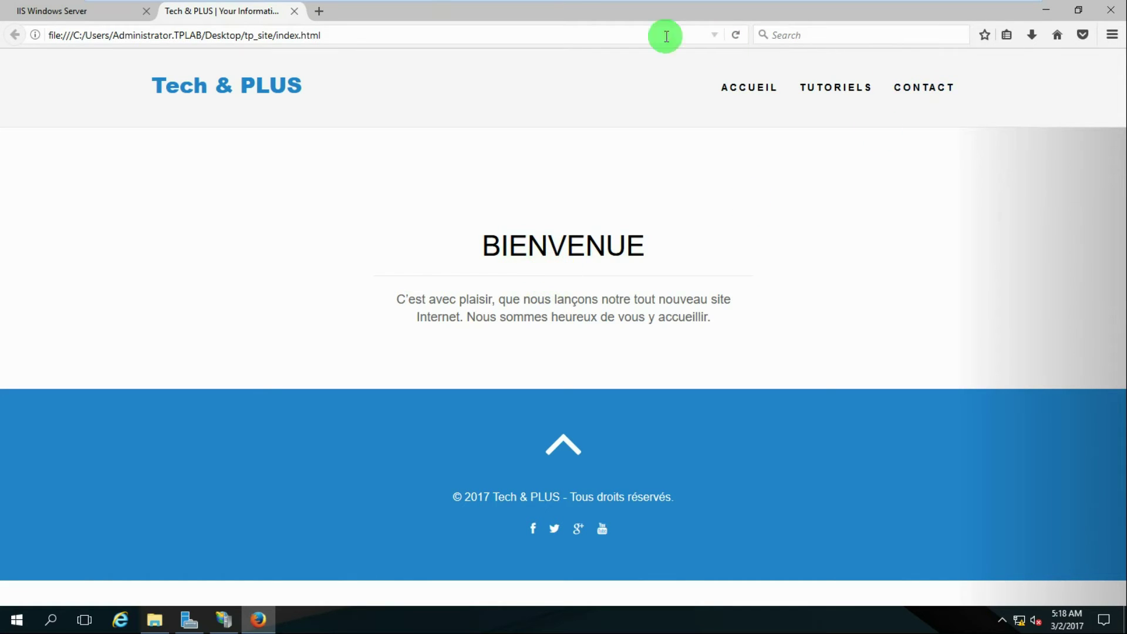
{"action": "left_click", "coordinate": [295, 11]}
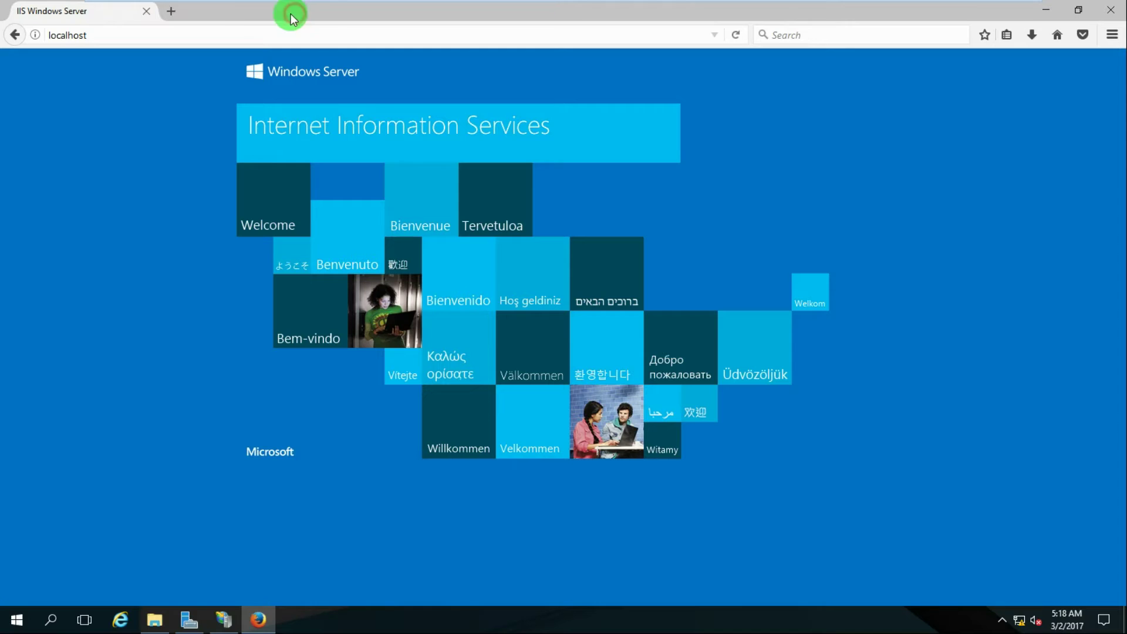
{"action": "left_click", "coordinate": [148, 12]}
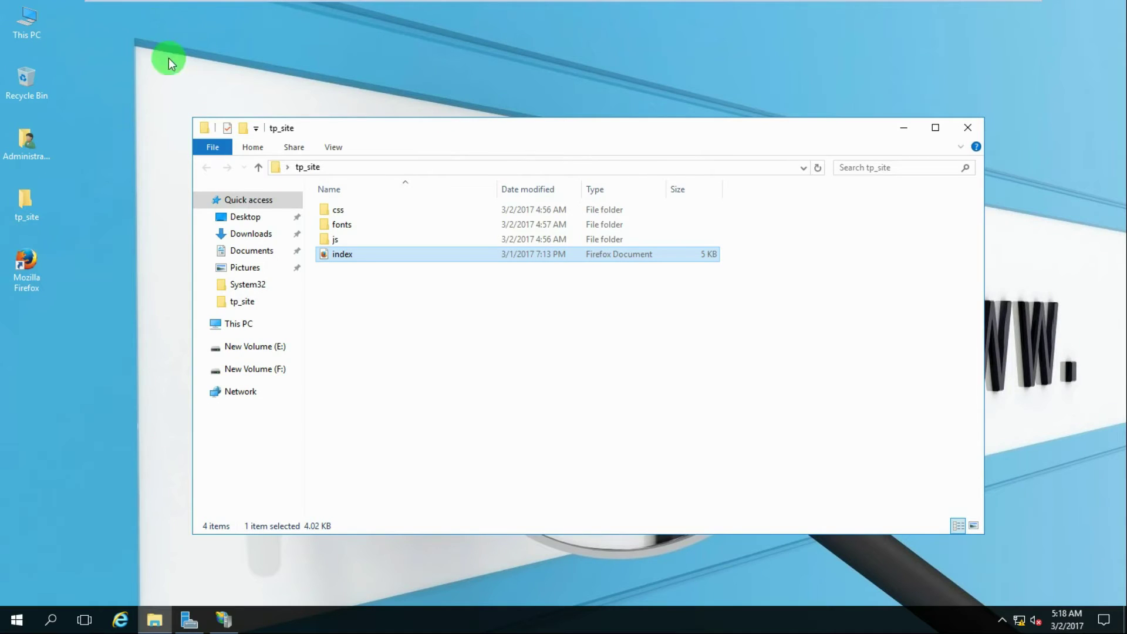
{"action": "left_click", "coordinate": [969, 131]}
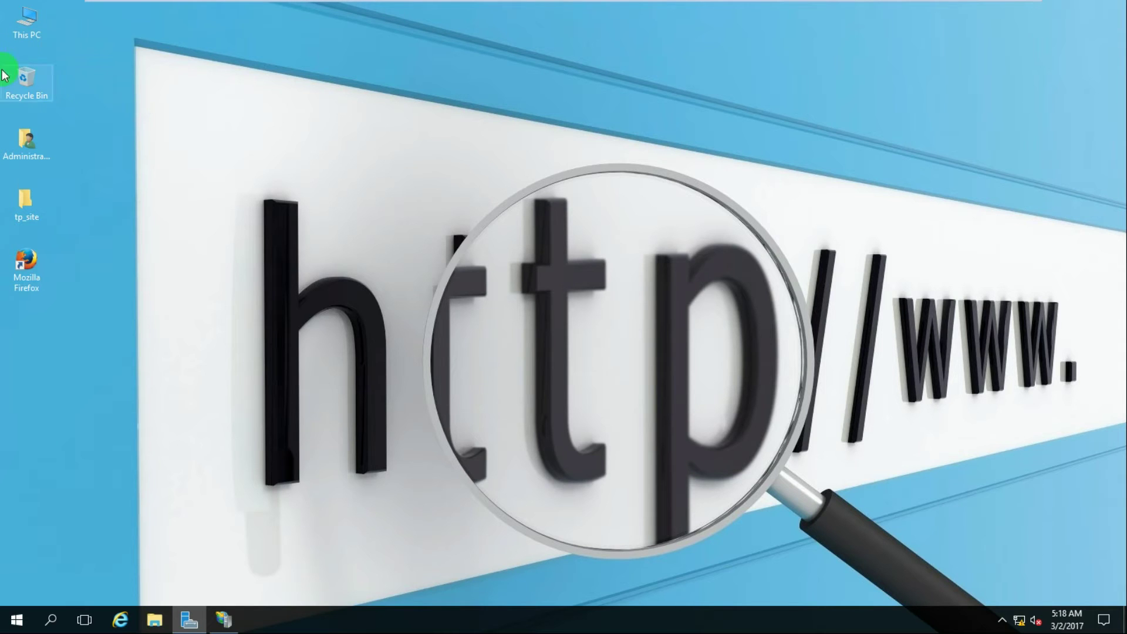
Step: Browse to the wwwroot folder in C:\inetpub
{"action": "double_click", "coordinate": [26, 32]}
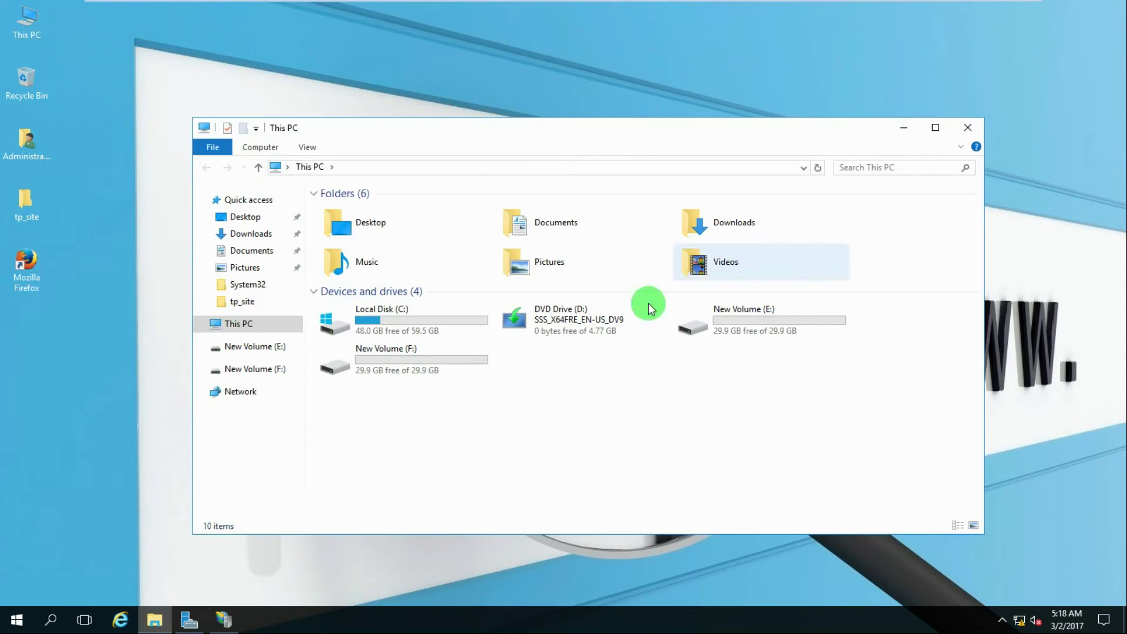
{"action": "left_click", "coordinate": [399, 323]}
{"action": "double_click", "coordinate": [398, 322]}
{"action": "left_click", "coordinate": [338, 213]}
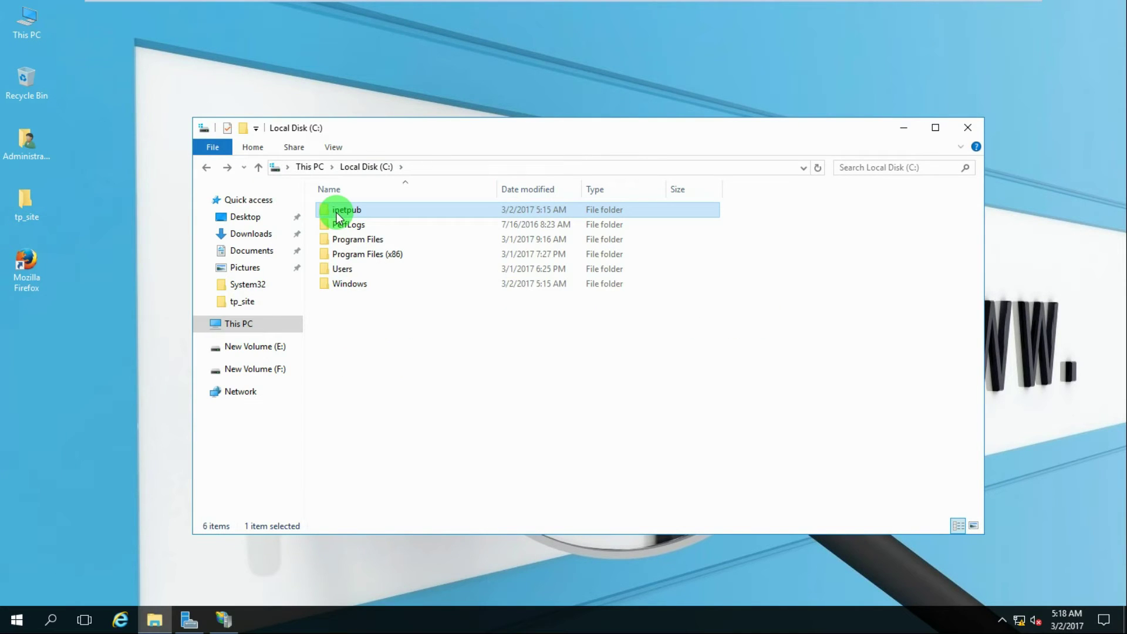
{"action": "double_click", "coordinate": [350, 211]}
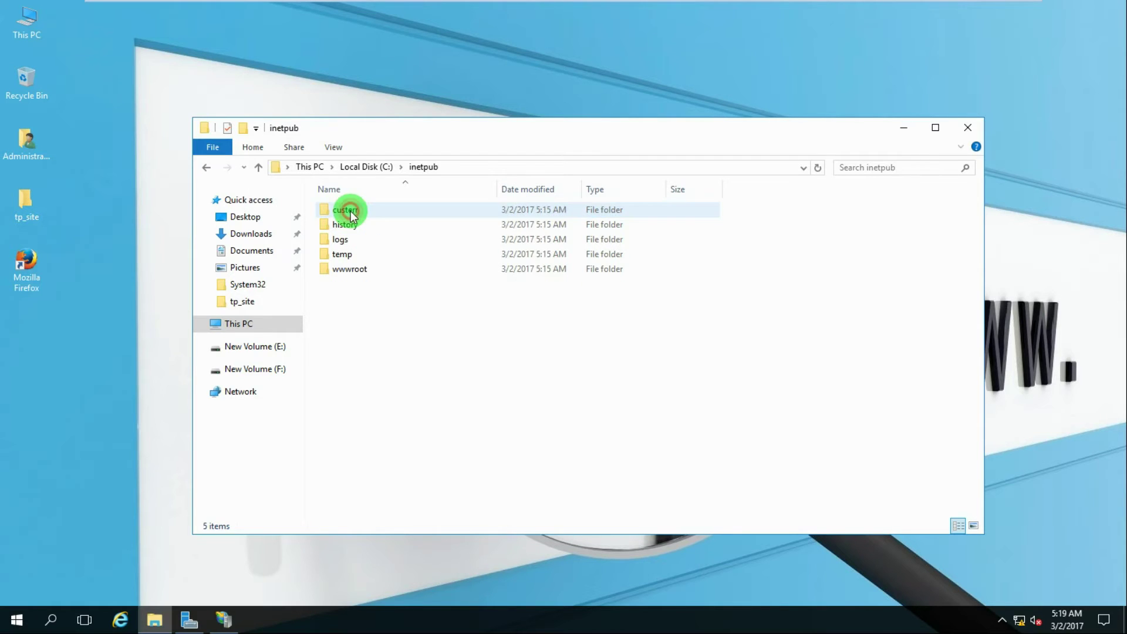
{"action": "double_click", "coordinate": [354, 270]}
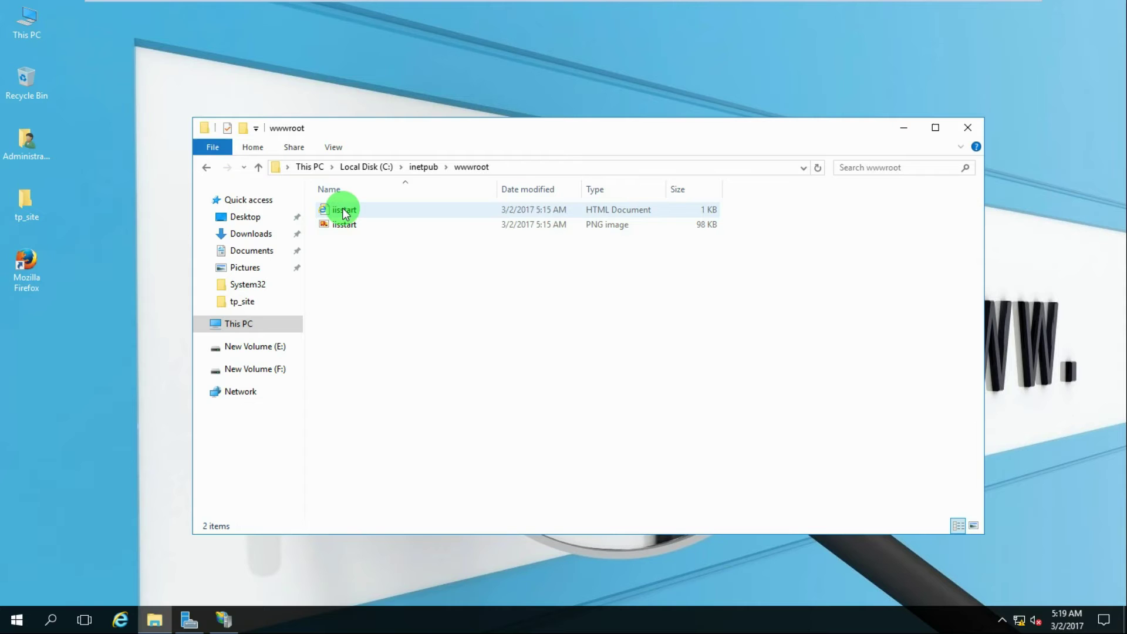
Step: Preview the iisstart HTML document from wwwroot with Firefox and close the browser
{"action": "double_click", "coordinate": [343, 211]}
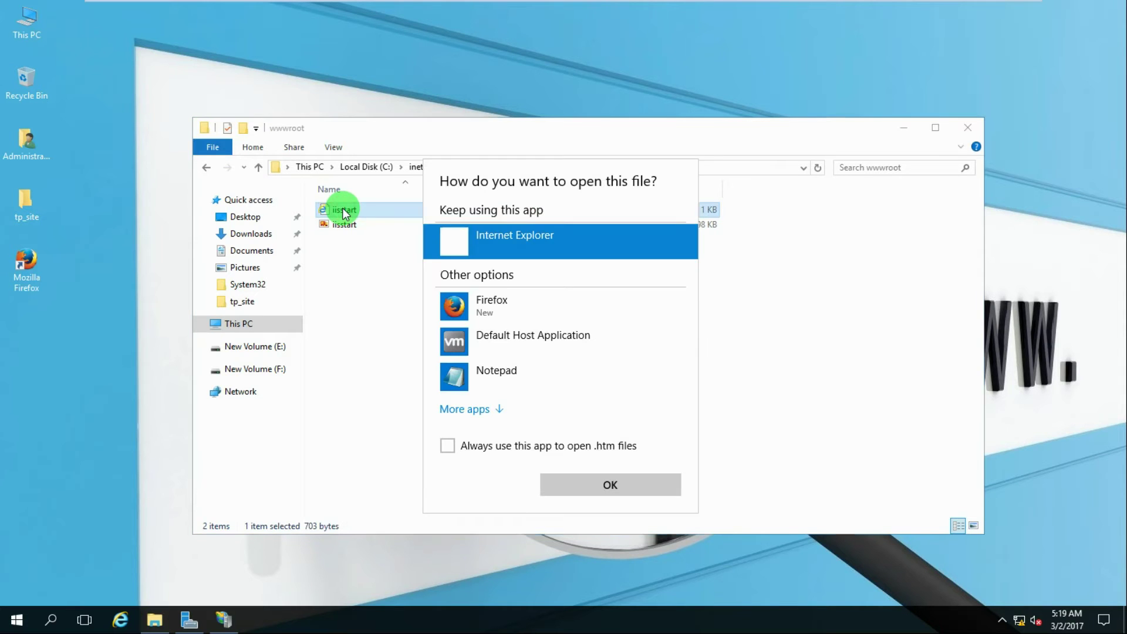
{"action": "left_click", "coordinate": [490, 302]}
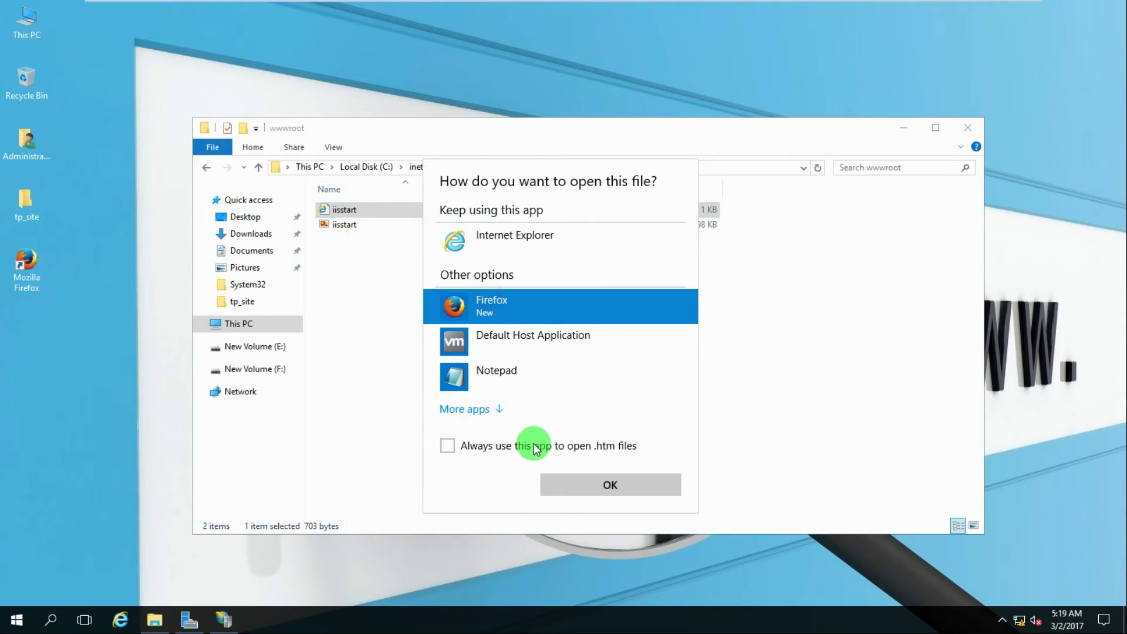
{"action": "left_click", "coordinate": [593, 480]}
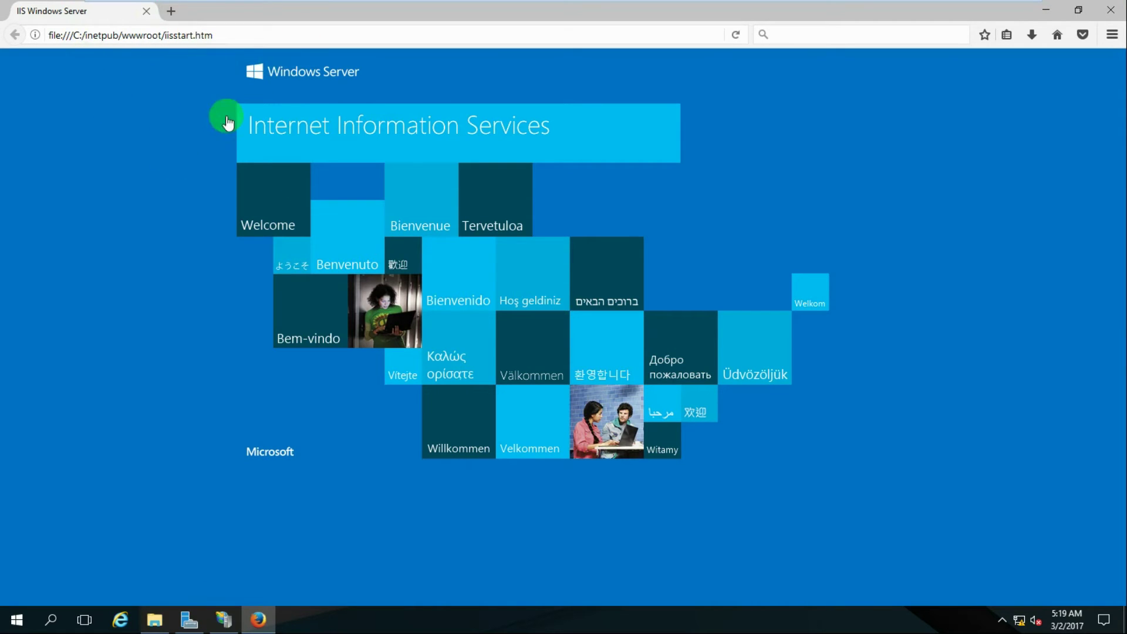
{"action": "left_click", "coordinate": [1110, 10]}
{"action": "left_click", "coordinate": [390, 280]}
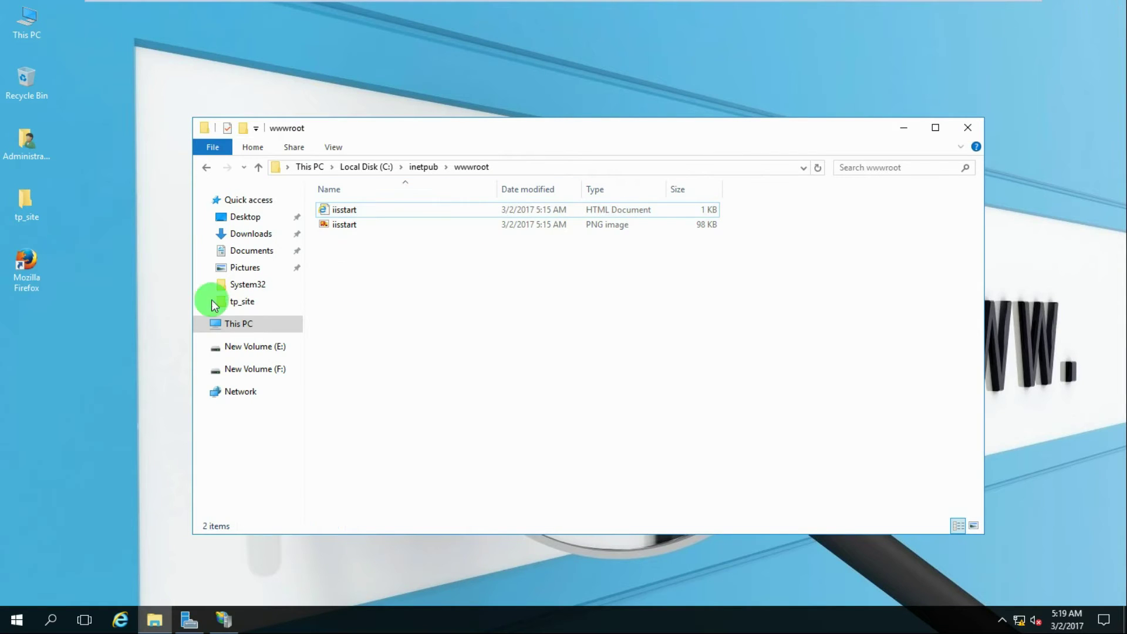
Step: Copy the tp_site folder from the desktop into C:\inetpub\wwwroot
{"action": "right_click", "coordinate": [24, 202]}
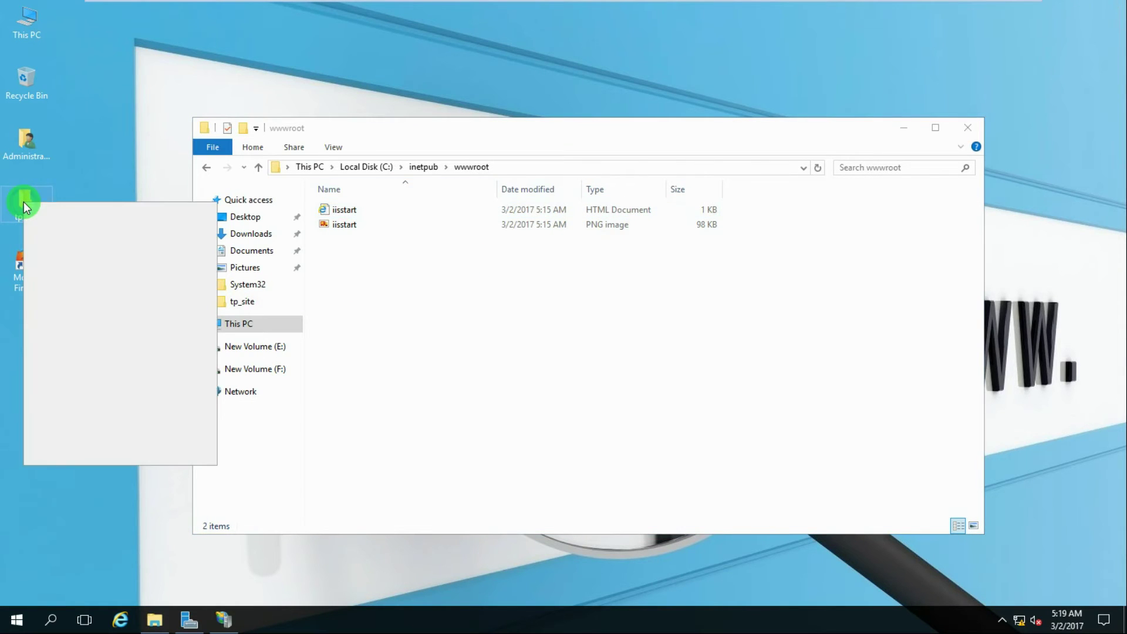
{"action": "left_click", "coordinate": [68, 367]}
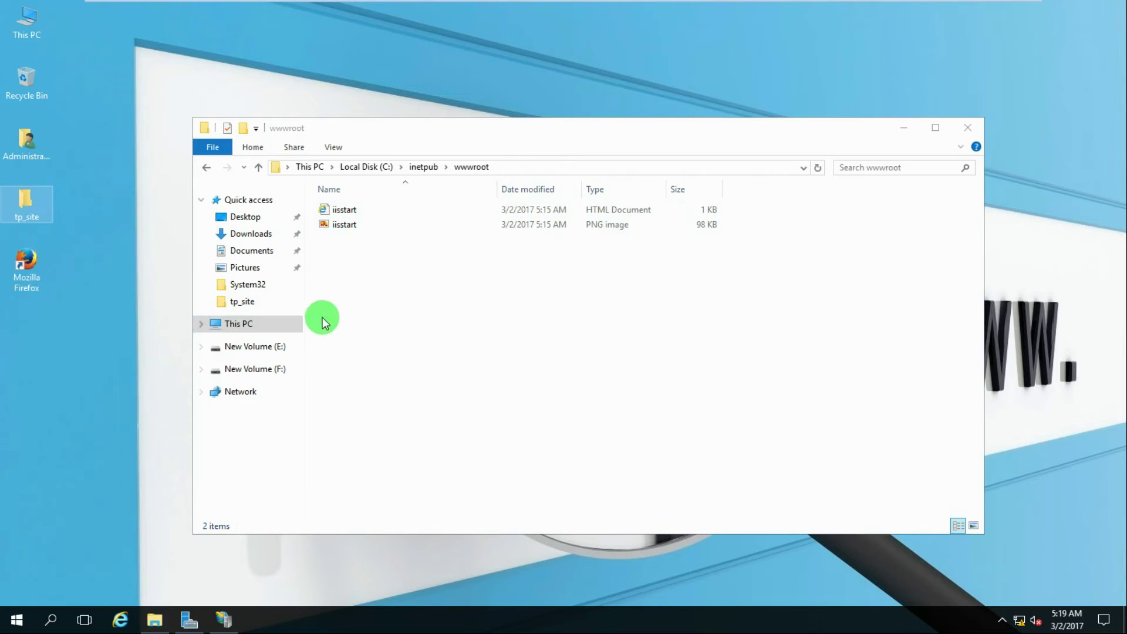
{"action": "right_click", "coordinate": [345, 305]}
{"action": "left_click", "coordinate": [386, 411]}
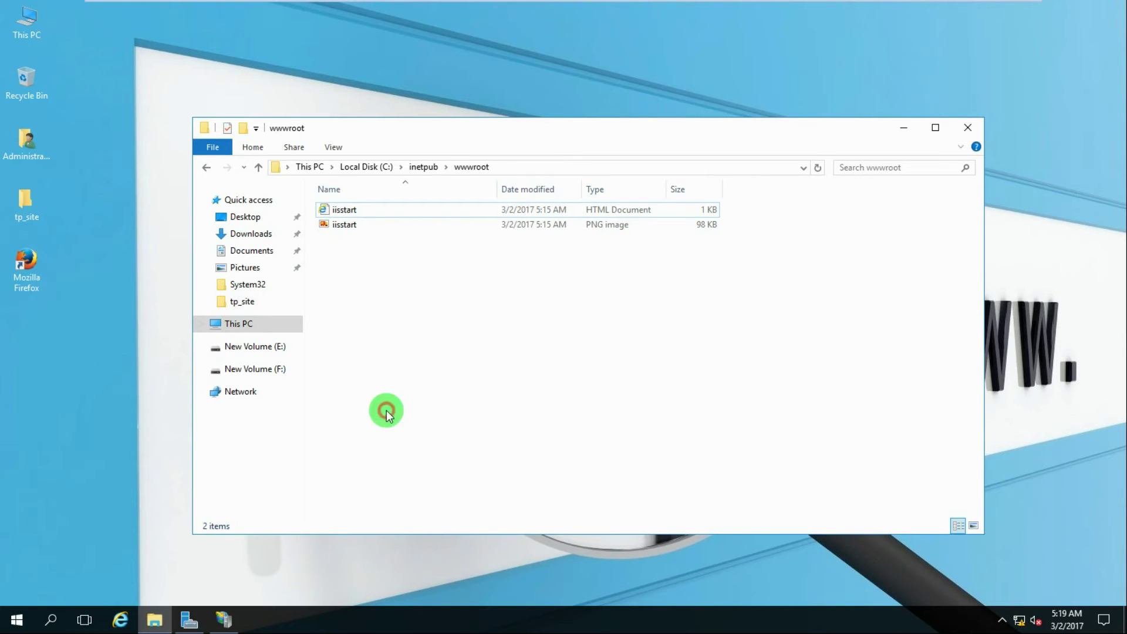
{"action": "left_click", "coordinate": [395, 303]}
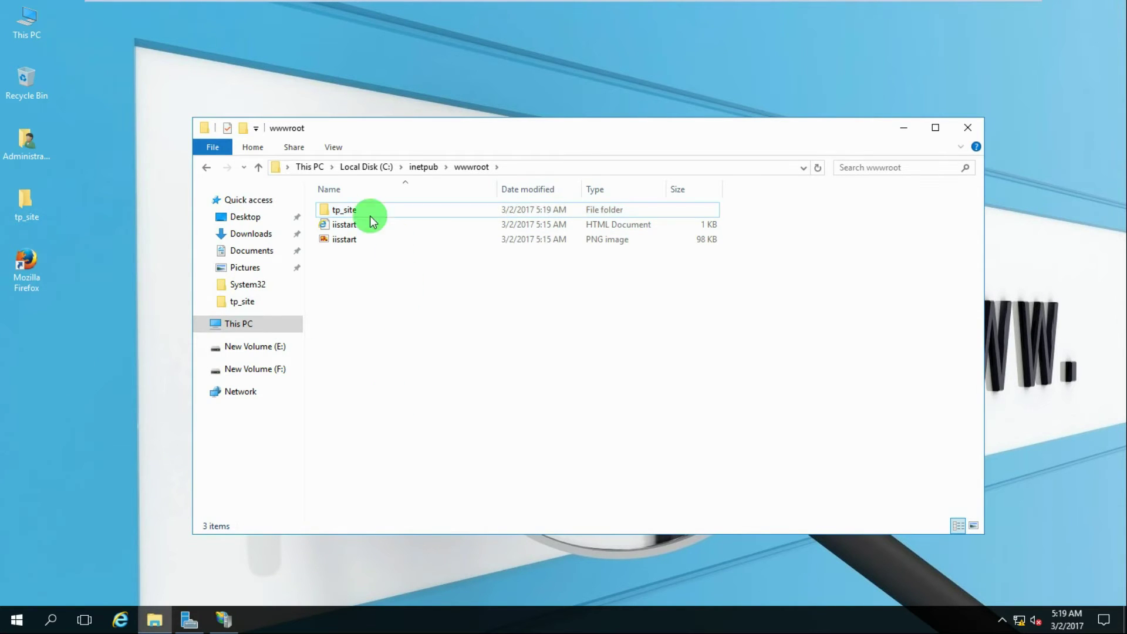
Step: Copy the name of the tp_site folder in wwwroot to the clipboard and minimize the folder window
{"action": "left_click", "coordinate": [348, 213]}
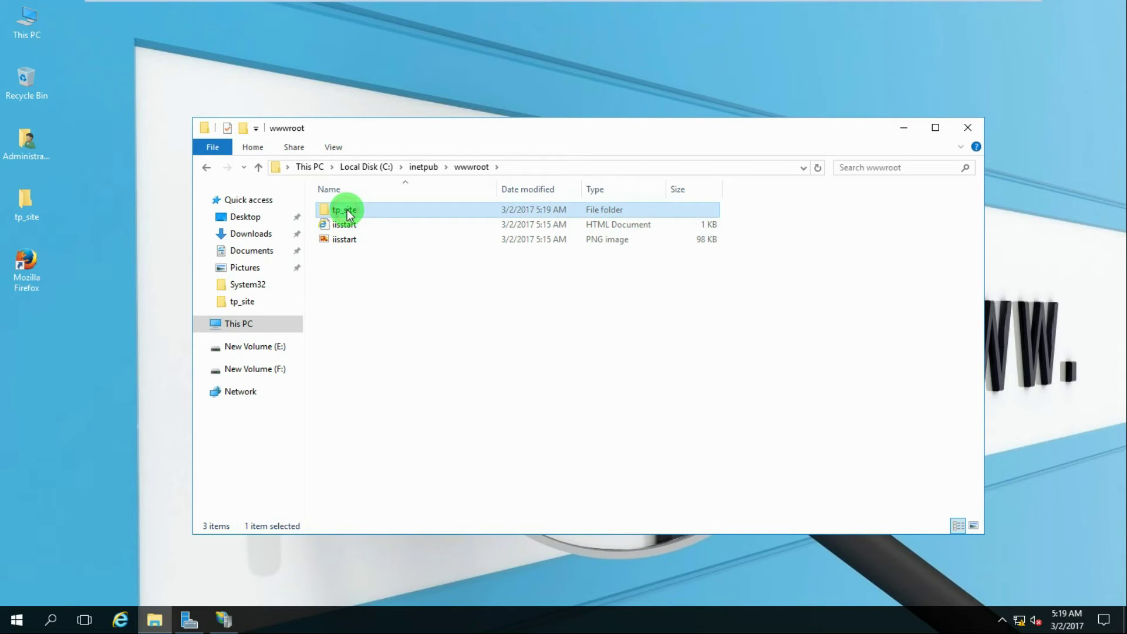
{"action": "left_click", "coordinate": [347, 210]}
{"action": "right_click", "coordinate": [352, 213]}
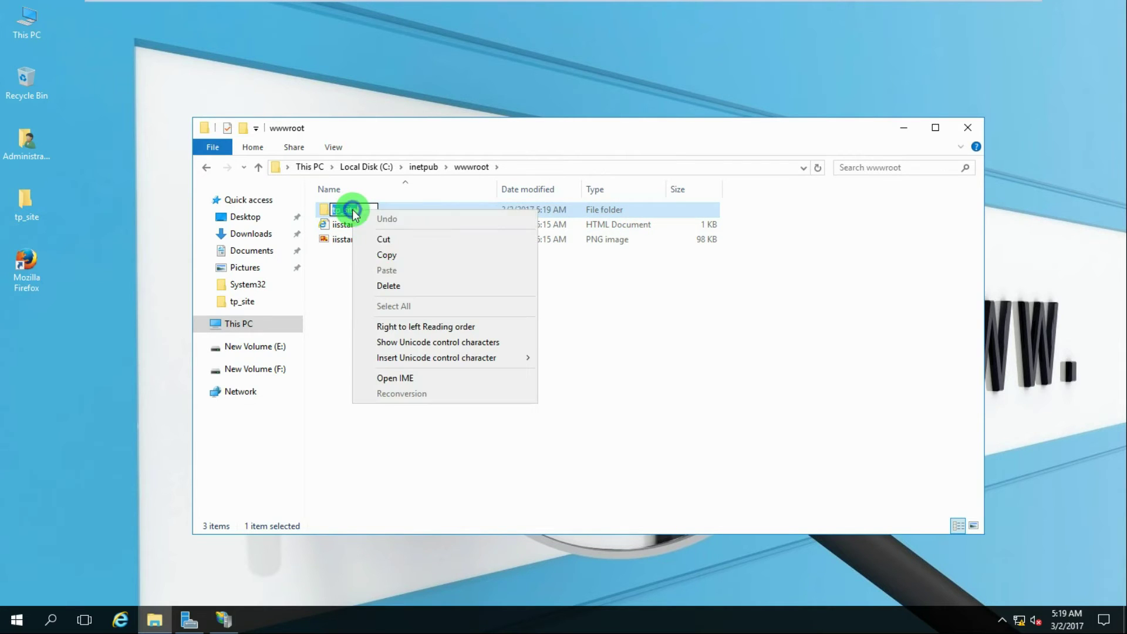
{"action": "left_click", "coordinate": [386, 258]}
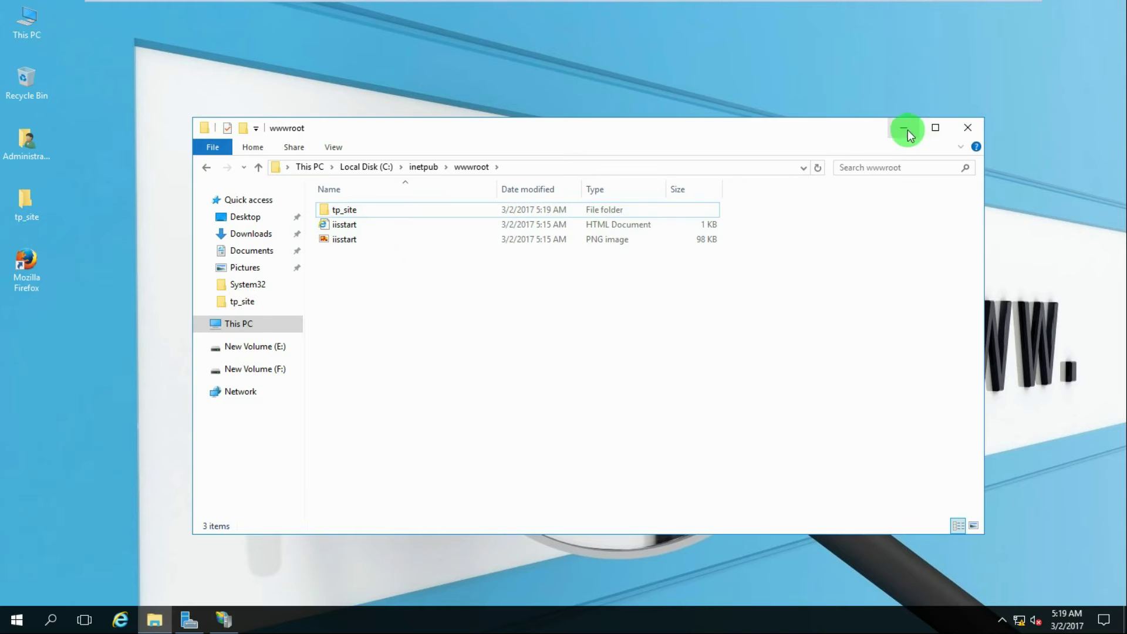
{"action": "left_click", "coordinate": [906, 129]}
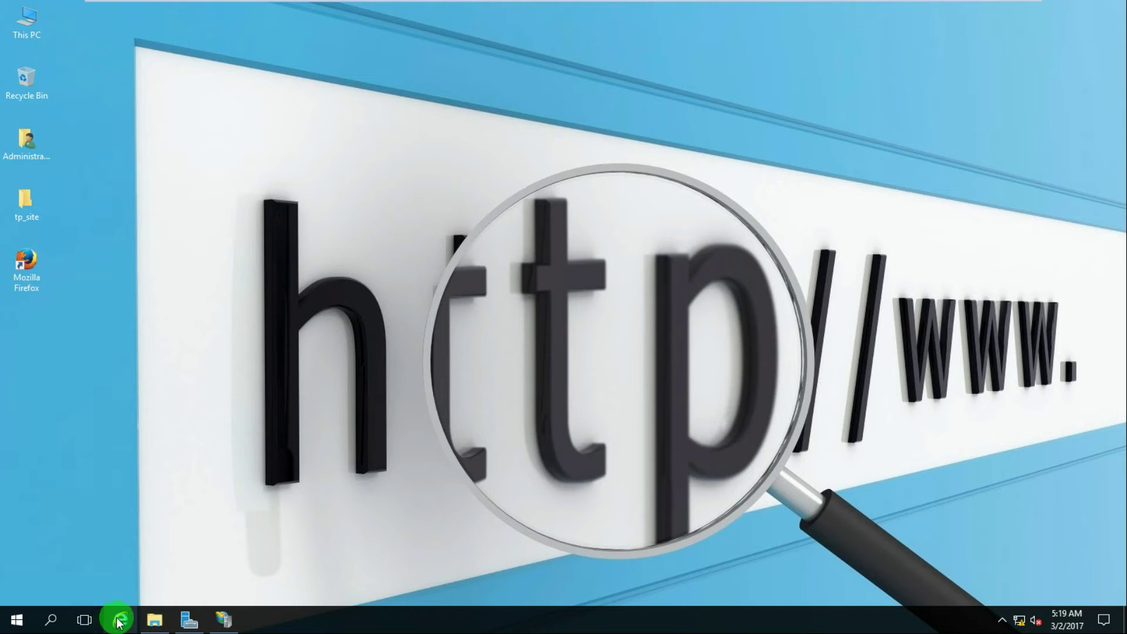
Step: Start Firefox again and load the default site at localhost
{"action": "left_click", "coordinate": [17, 620]}
{"action": "left_click", "coordinate": [64, 203]}
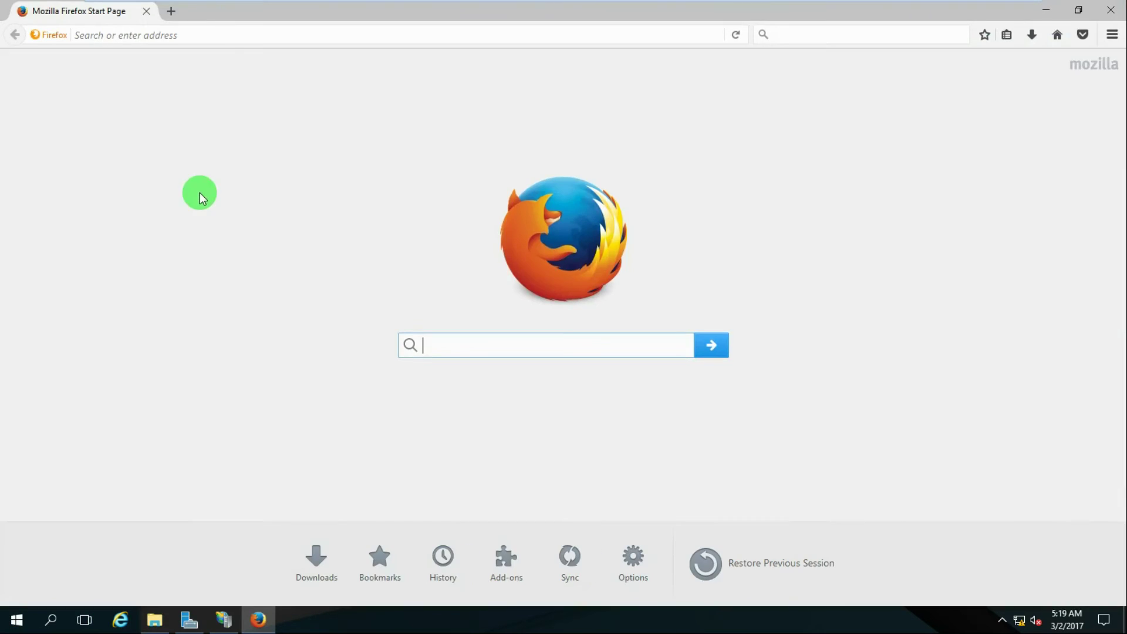
{"action": "left_click", "coordinate": [189, 34]}
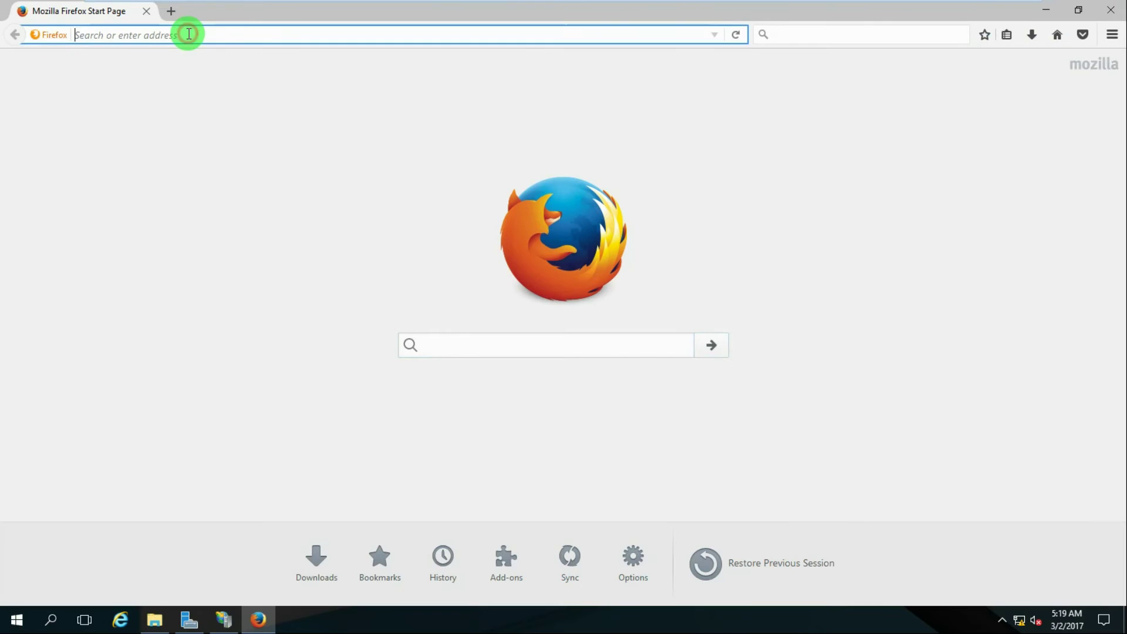
{"action": "type", "text": "localhost/"}
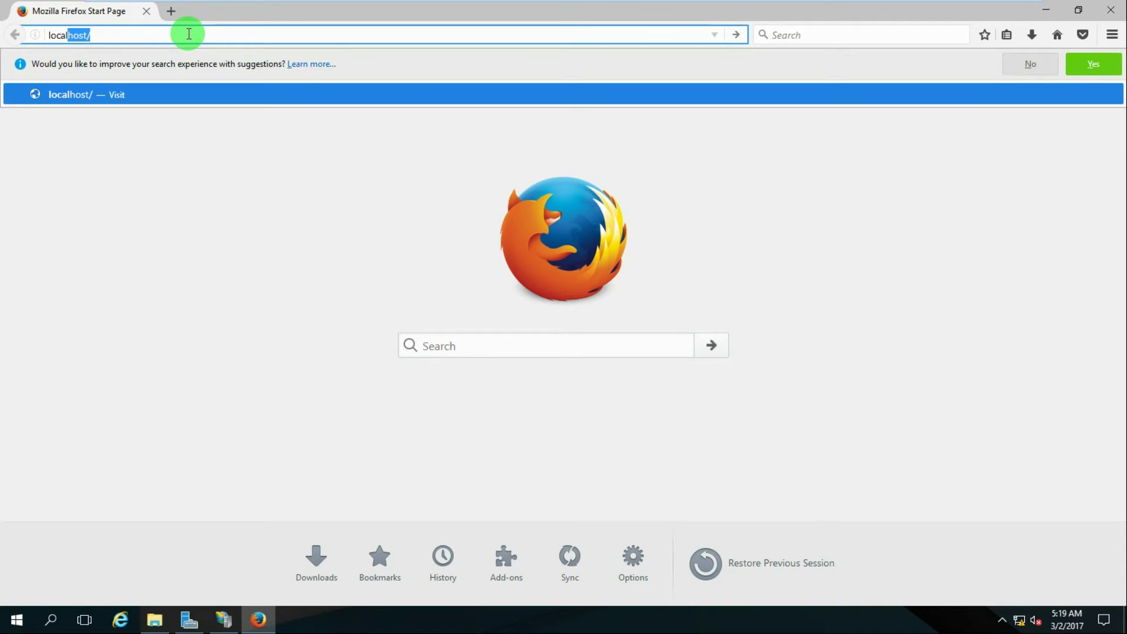
{"action": "key", "text": "Return"}
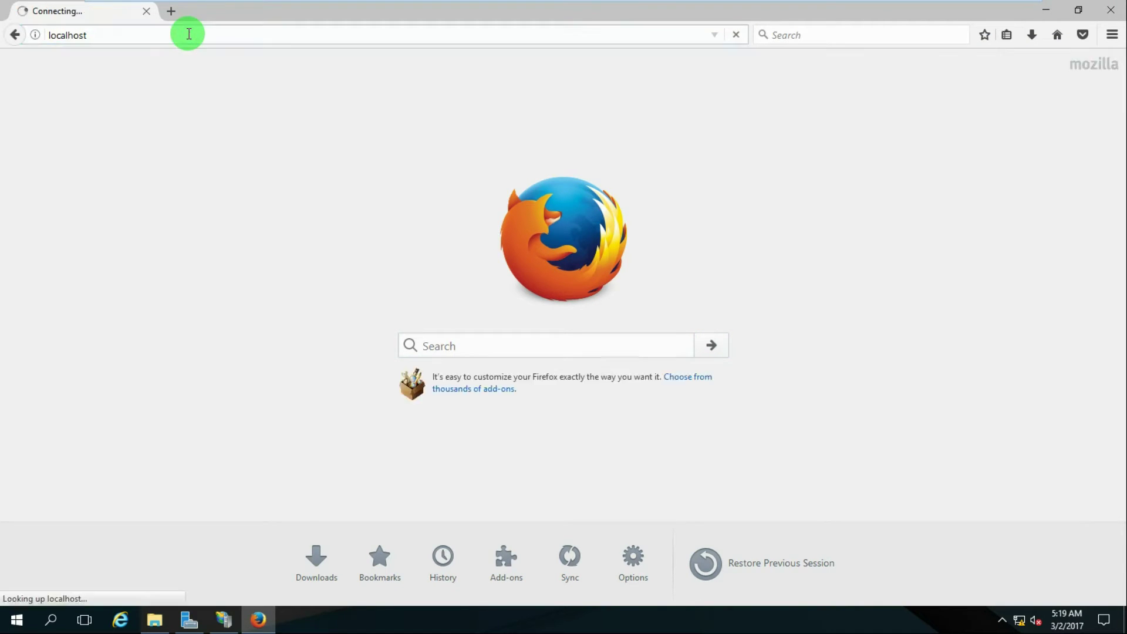
Step: Extend the address to localhost/tp_site and load the copied site
{"action": "left_click", "coordinate": [149, 31]}
{"action": "left_click", "coordinate": [149, 34]}
{"action": "type", "text": "/tp_site"}
{"action": "key", "text": "Return"}
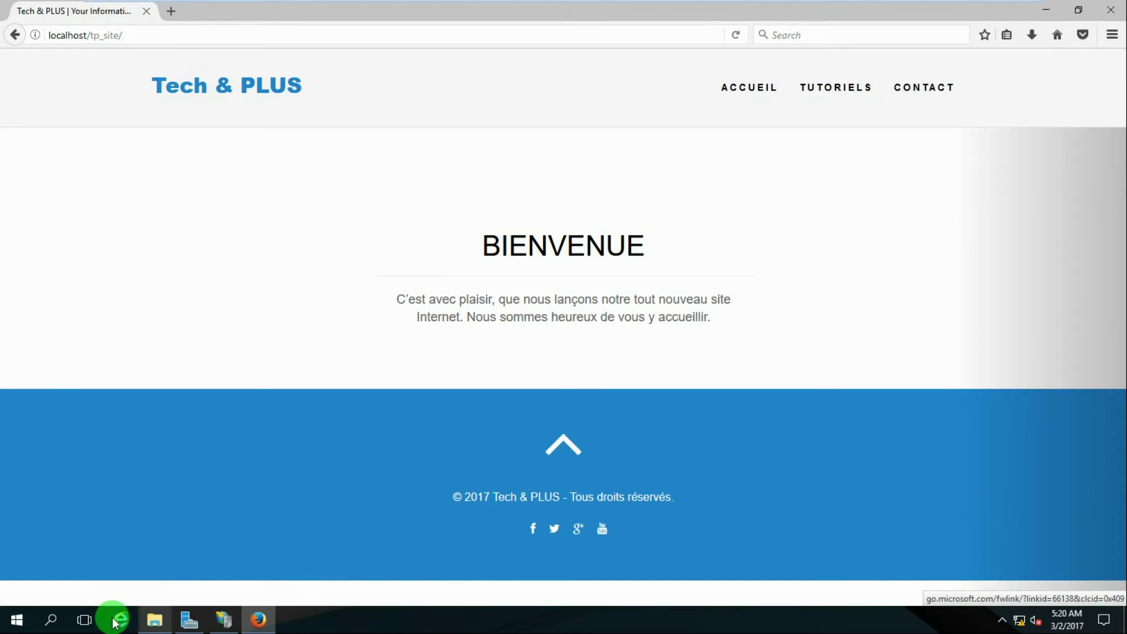
Step: Compare the tp_site folder's location in wwwroot with the localhost/tp_site/ address in Firefox
{"action": "left_click", "coordinate": [155, 619]}
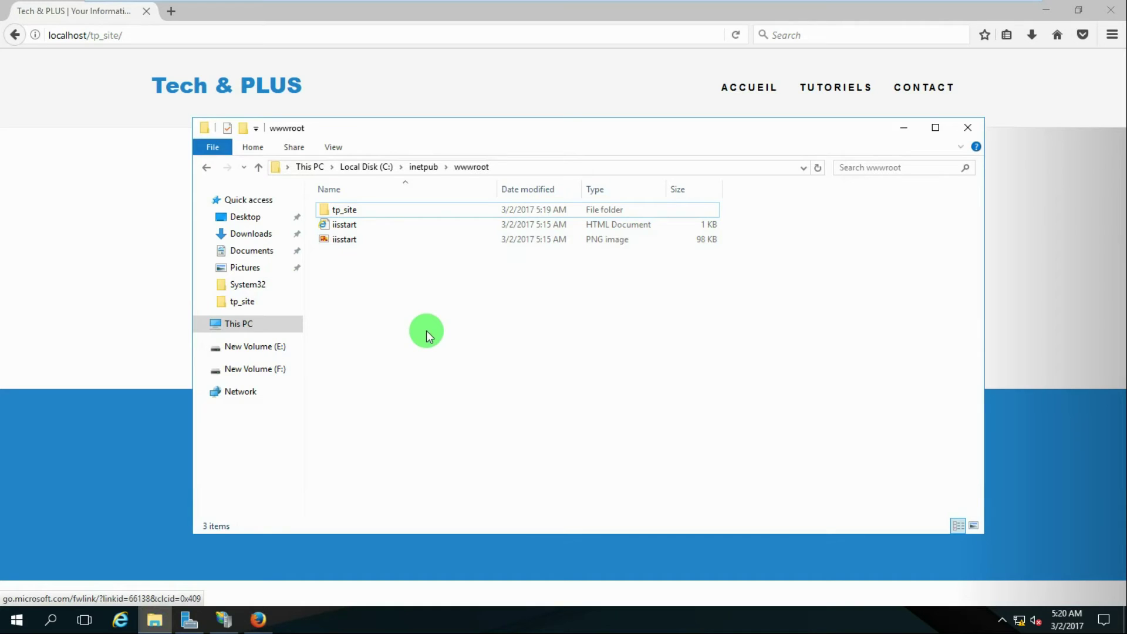
{"action": "left_click", "coordinate": [907, 131]}
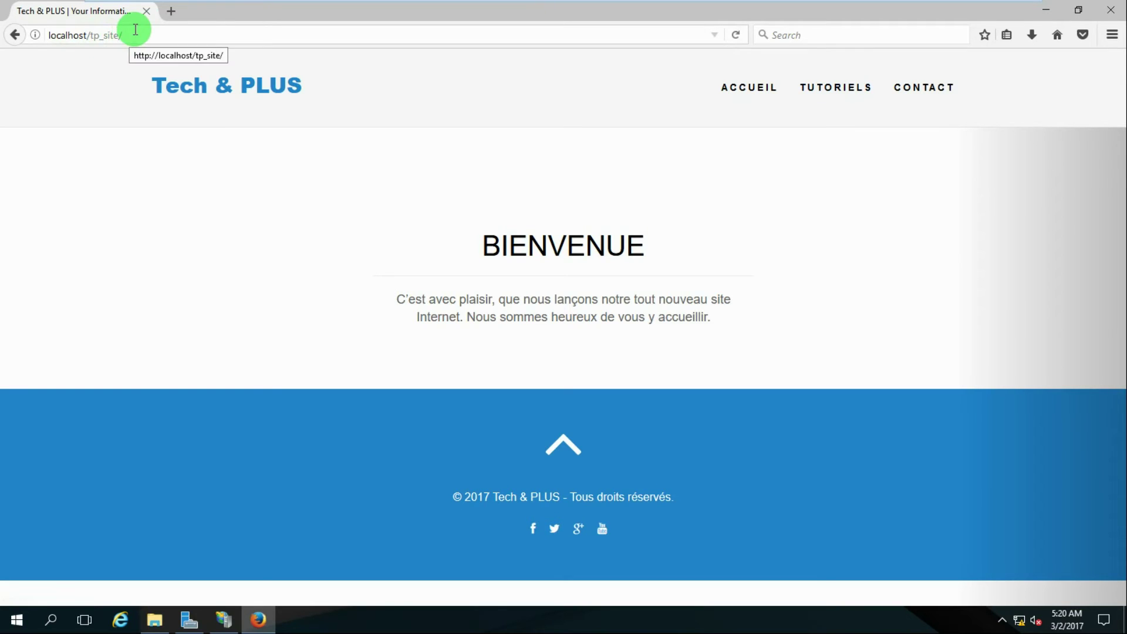
{"action": "left_click", "coordinate": [85, 36]}
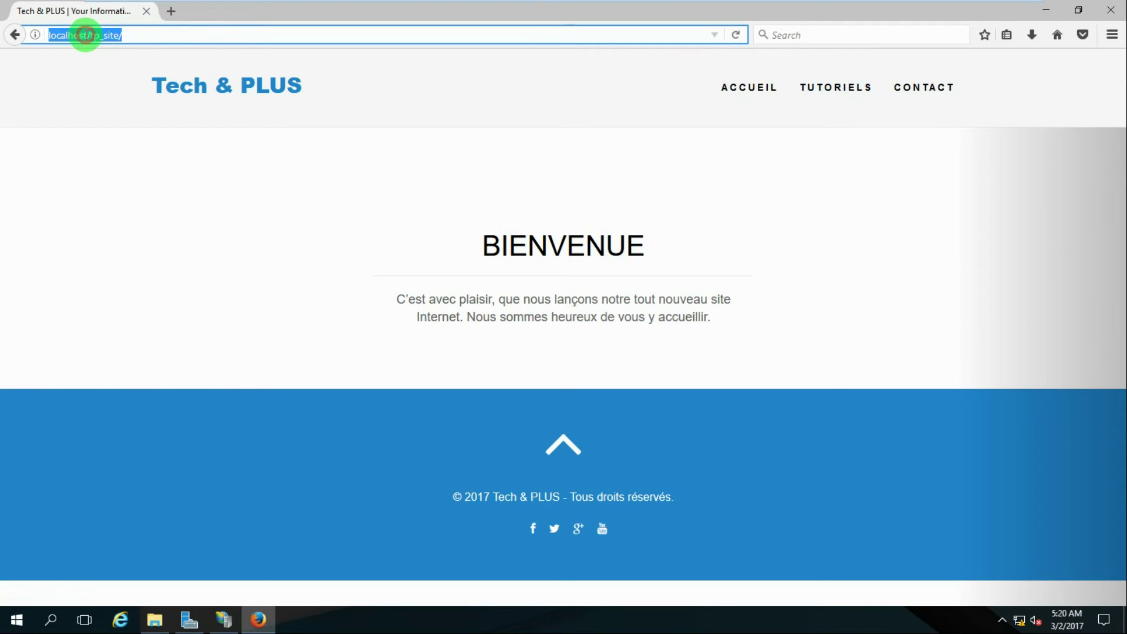
{"action": "left_click", "coordinate": [88, 35]}
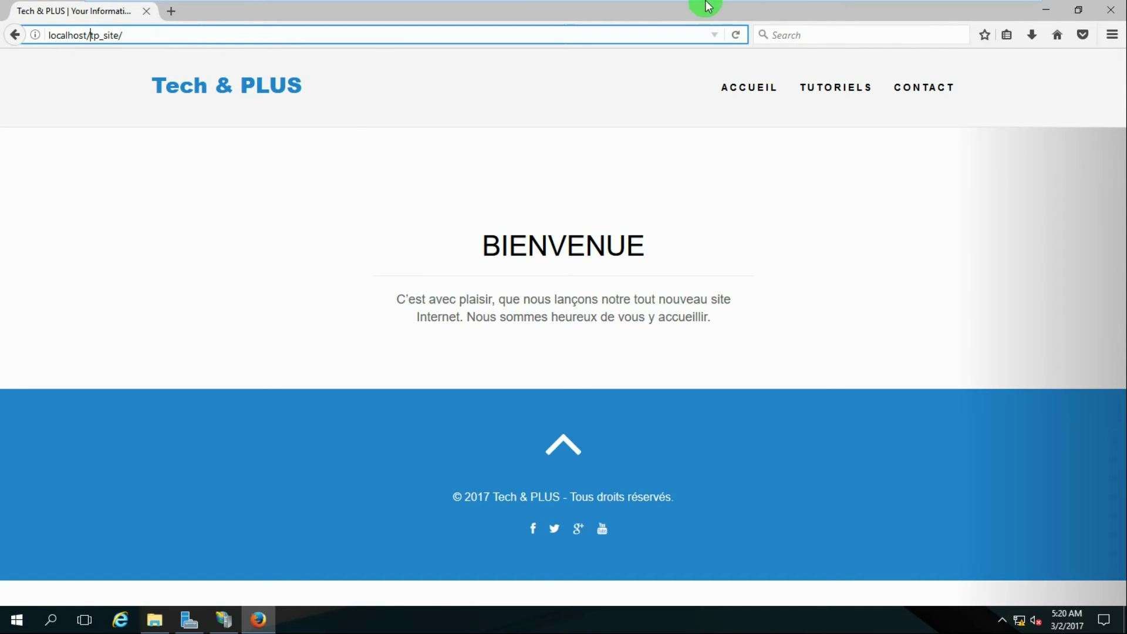
Step: Switch to the TPLAB-DC-01 virtual machine and open DNS Manager from Server Manager
{"action": "mouse_move", "coordinate": [707, 3]}
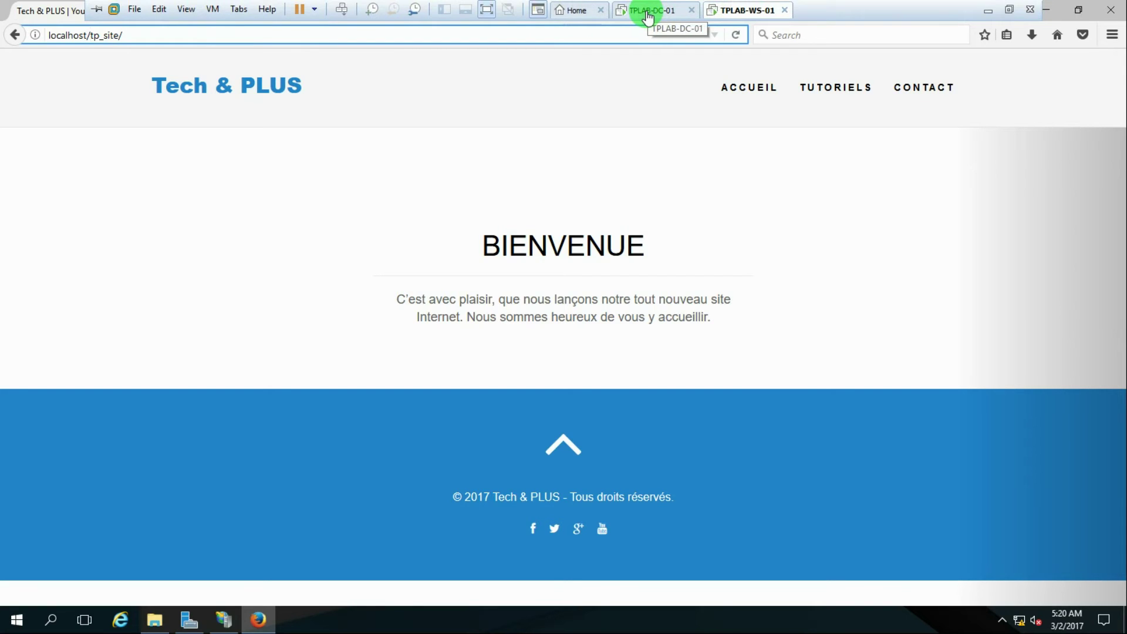
{"action": "left_click", "coordinate": [651, 16]}
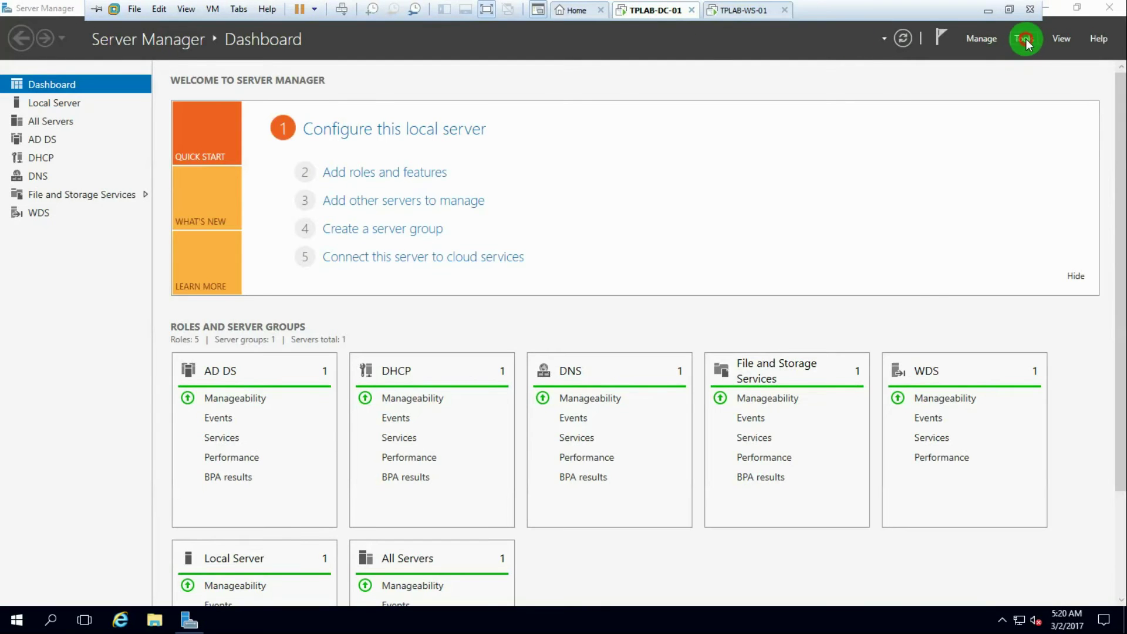
{"action": "left_click", "coordinate": [1022, 39]}
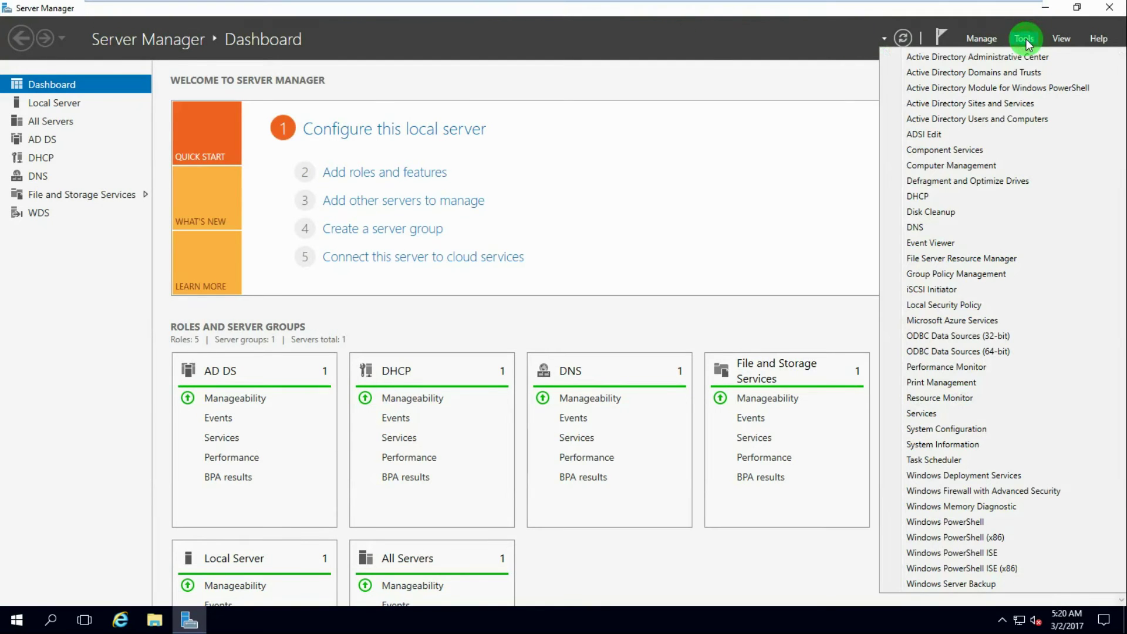
{"action": "left_click", "coordinate": [916, 228]}
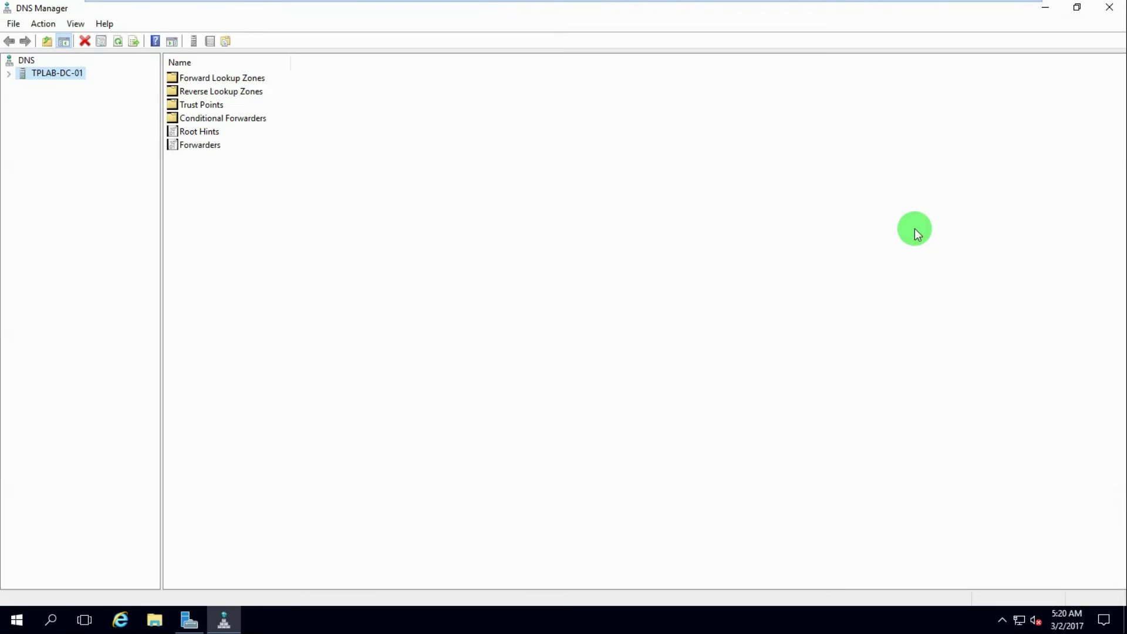
Step: Expand the forward lookup zones of TPLAB-DC-01 and display the records of the tplab.com zone
{"action": "left_click", "coordinate": [9, 74]}
{"action": "left_click_drag", "start_coordinate": [86, 147], "coordinate": [167, 206]}
{"action": "left_click", "coordinate": [22, 87]}
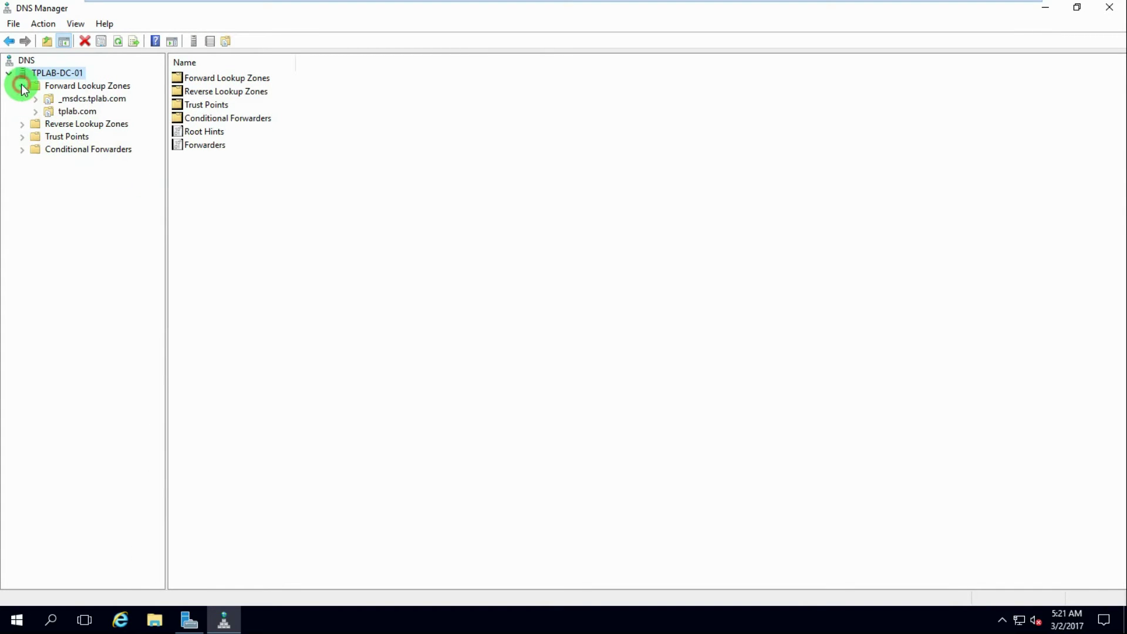
{"action": "left_click", "coordinate": [36, 113]}
{"action": "left_click", "coordinate": [78, 111]}
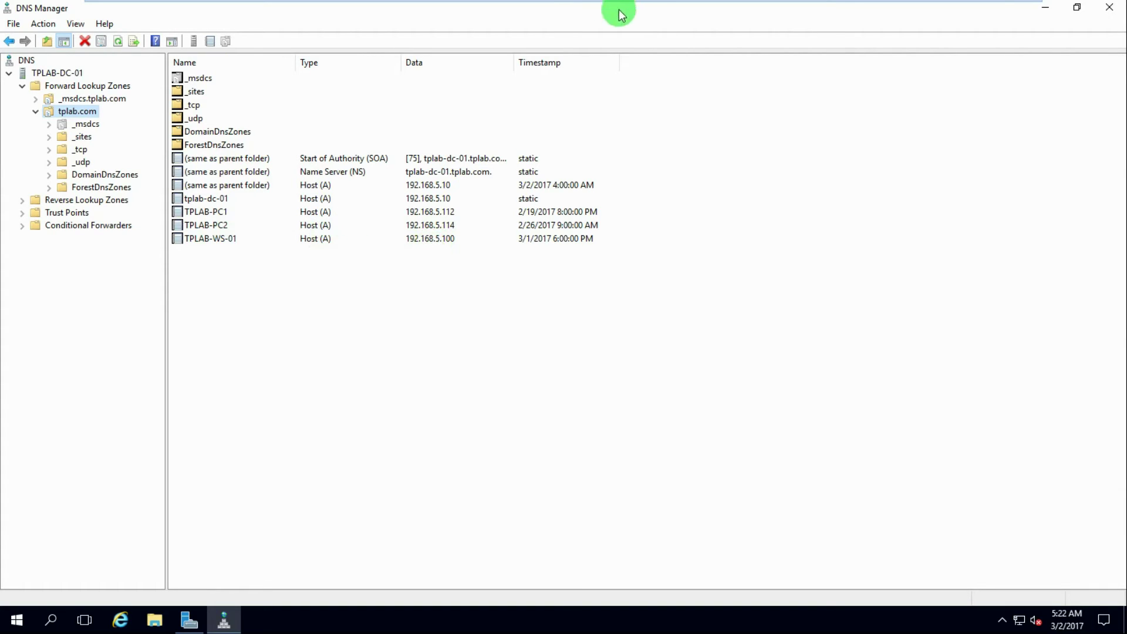
Step: Return to IIS Manager on TPLAB-WS-01, start adding a website under Sites and name it tpsite
{"action": "mouse_move", "coordinate": [857, 2]}
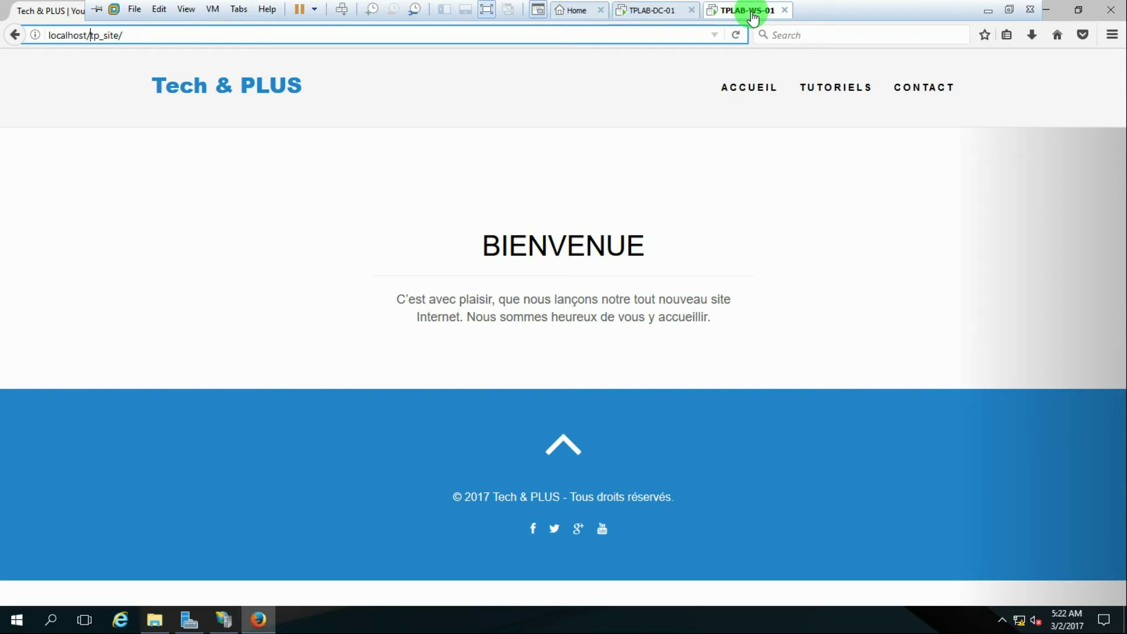
{"action": "left_click", "coordinate": [1047, 12]}
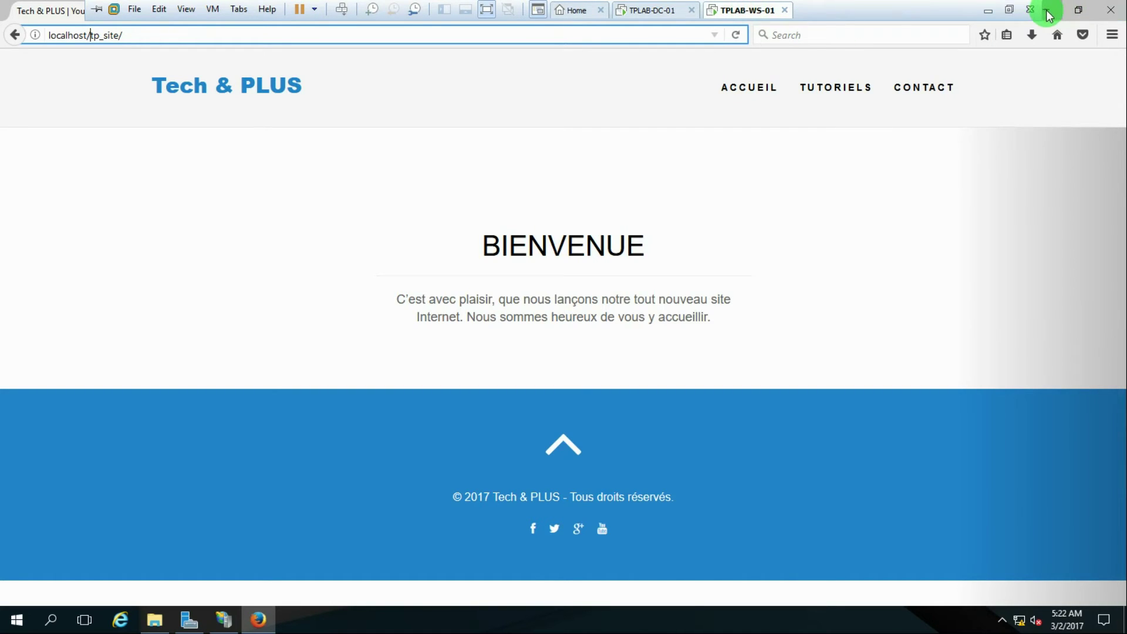
{"action": "left_click", "coordinate": [223, 621]}
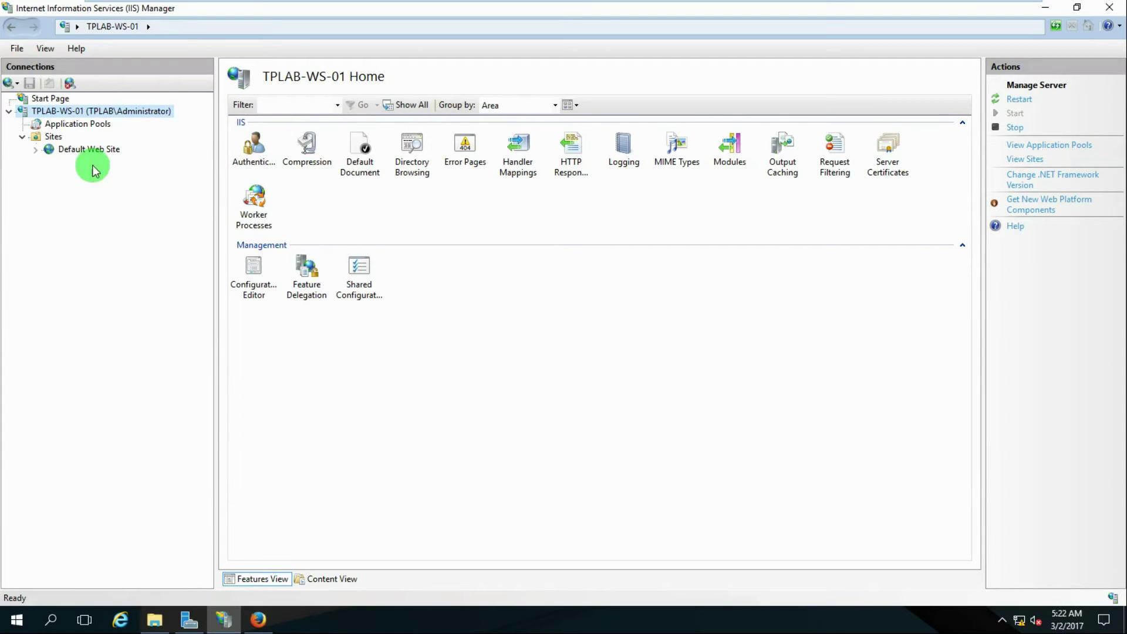
{"action": "right_click", "coordinate": [53, 138]}
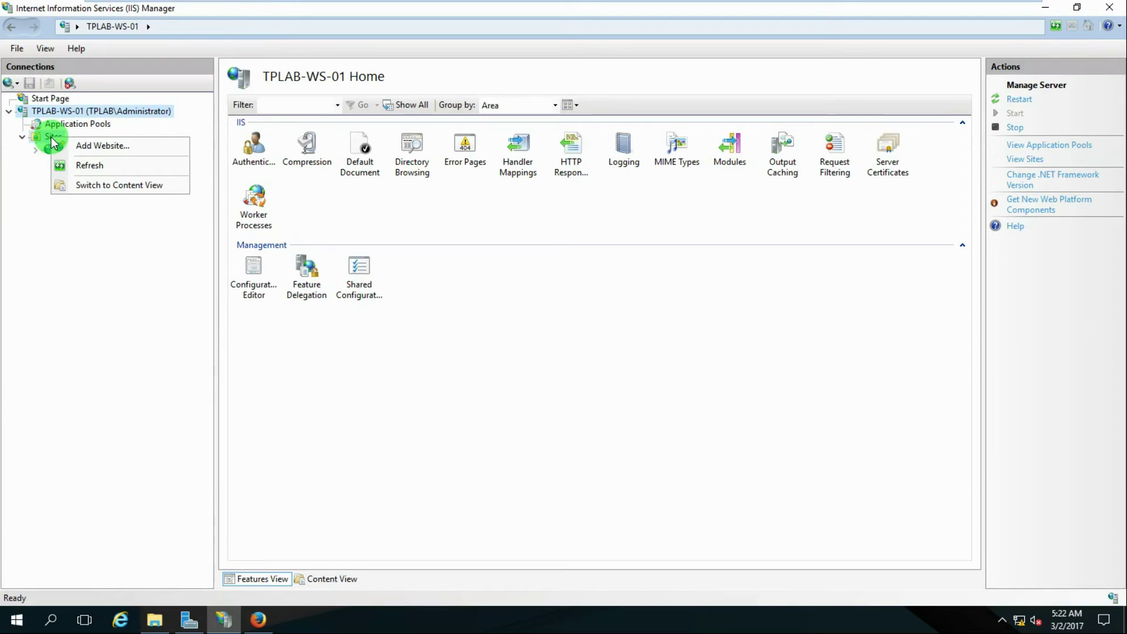
{"action": "left_click", "coordinate": [100, 146]}
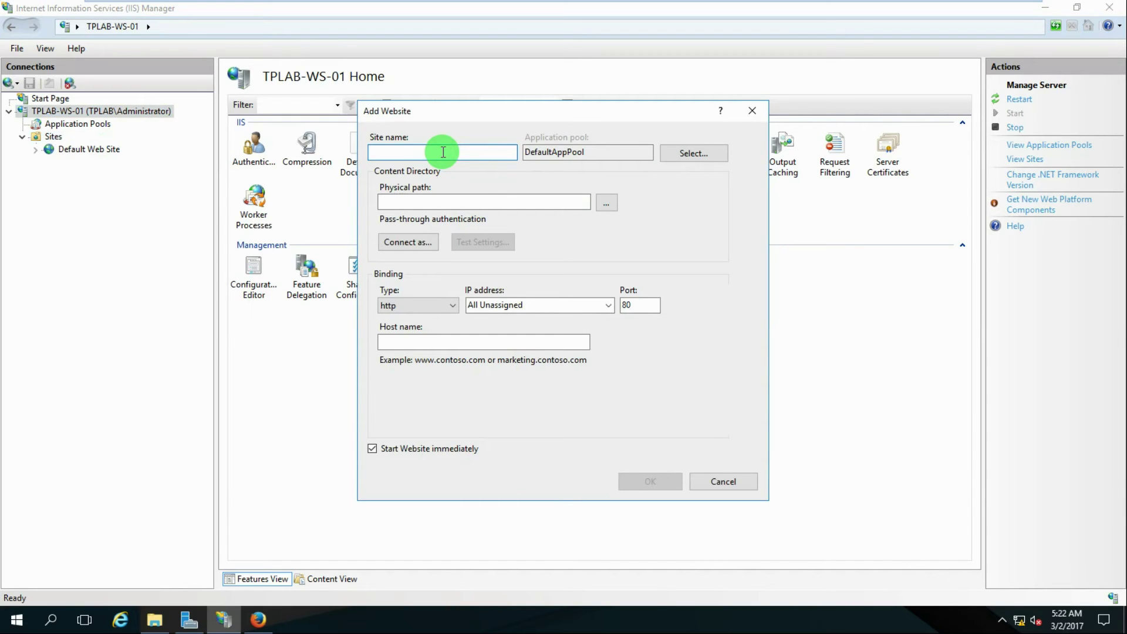
{"action": "type", "text": "tpsite"}
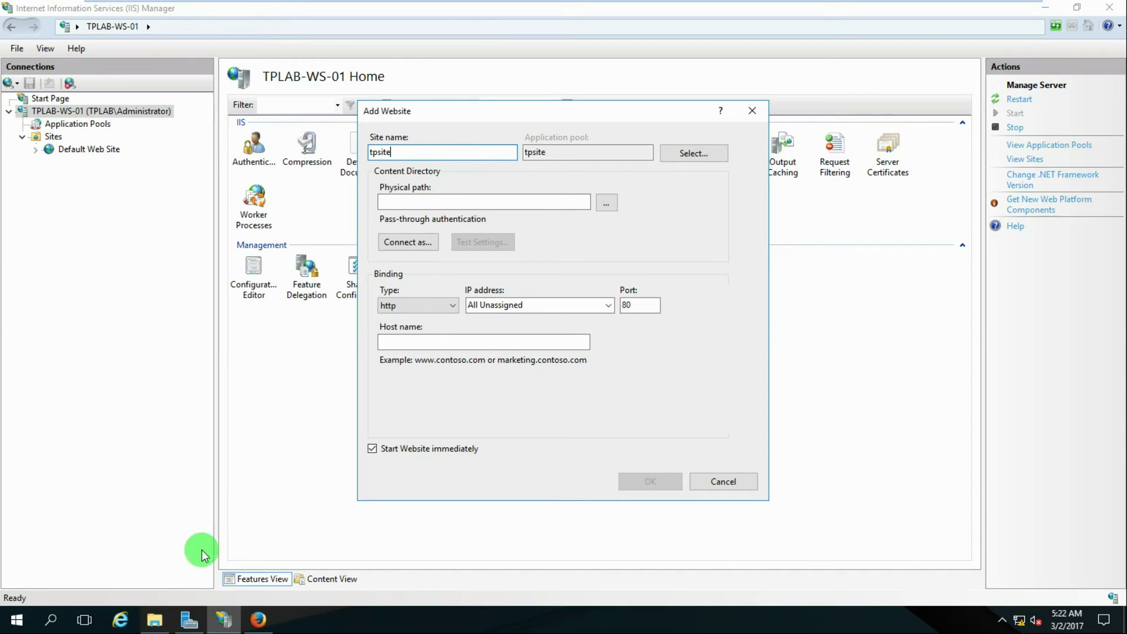
Step: Copy the tp_site folder's path from File Explorer and set the website's physical path to C:\inetpub\wwwroot\tp_site
{"action": "left_click", "coordinate": [154, 620]}
{"action": "double_click", "coordinate": [347, 210]}
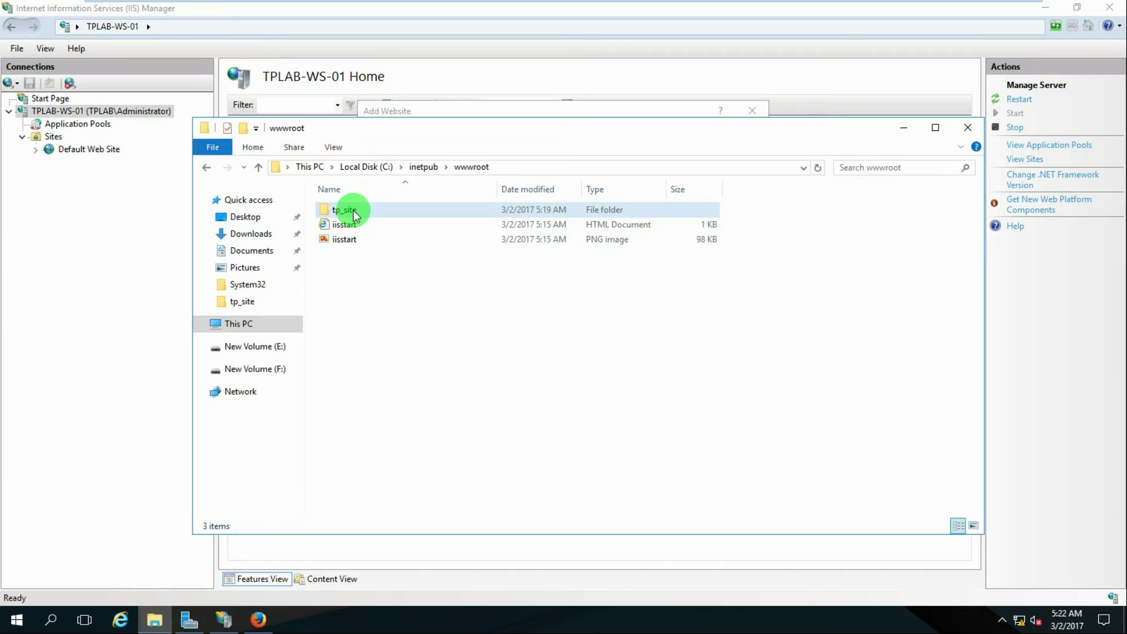
{"action": "left_click", "coordinate": [564, 167]}
{"action": "right_click", "coordinate": [354, 168]}
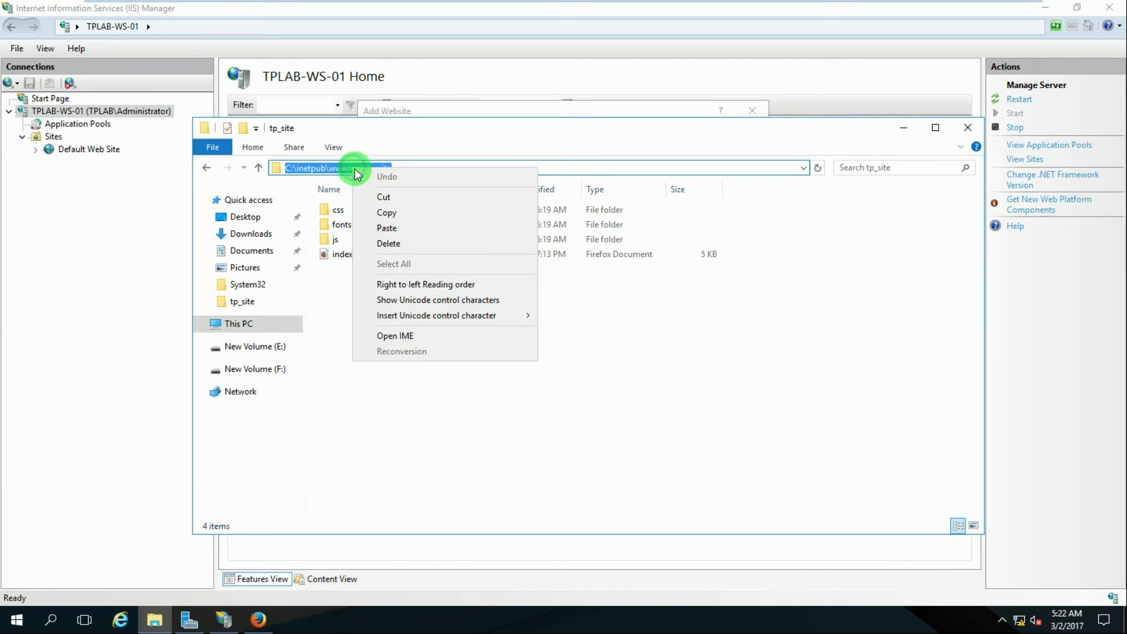
{"action": "left_click", "coordinate": [386, 212]}
{"action": "left_click", "coordinate": [905, 129]}
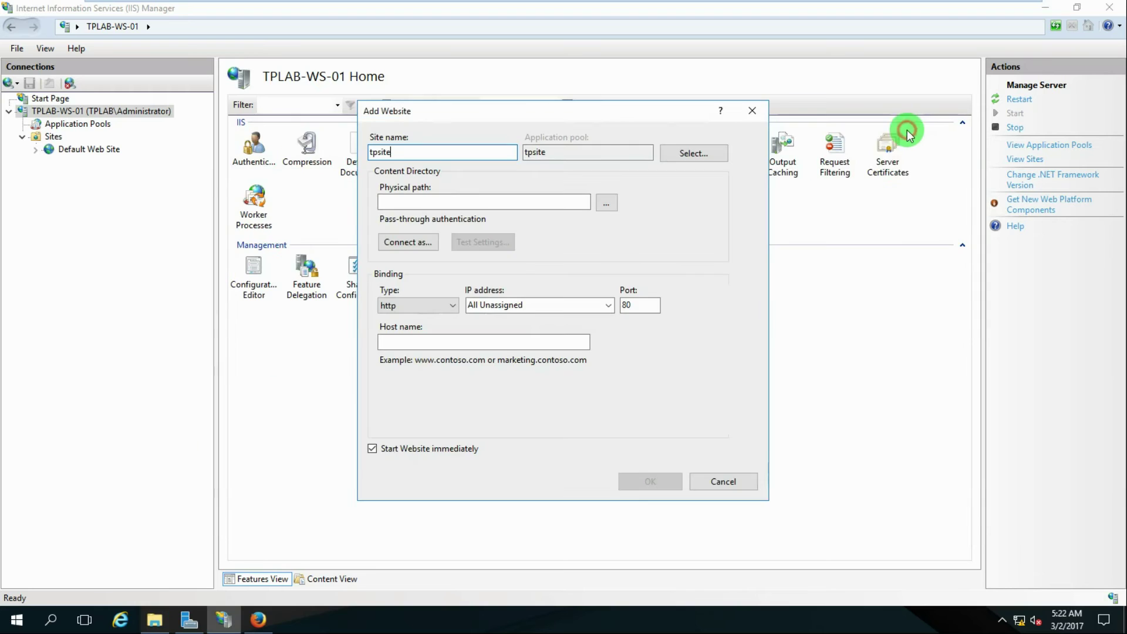
{"action": "left_click", "coordinate": [414, 200]}
{"action": "right_click", "coordinate": [414, 201]}
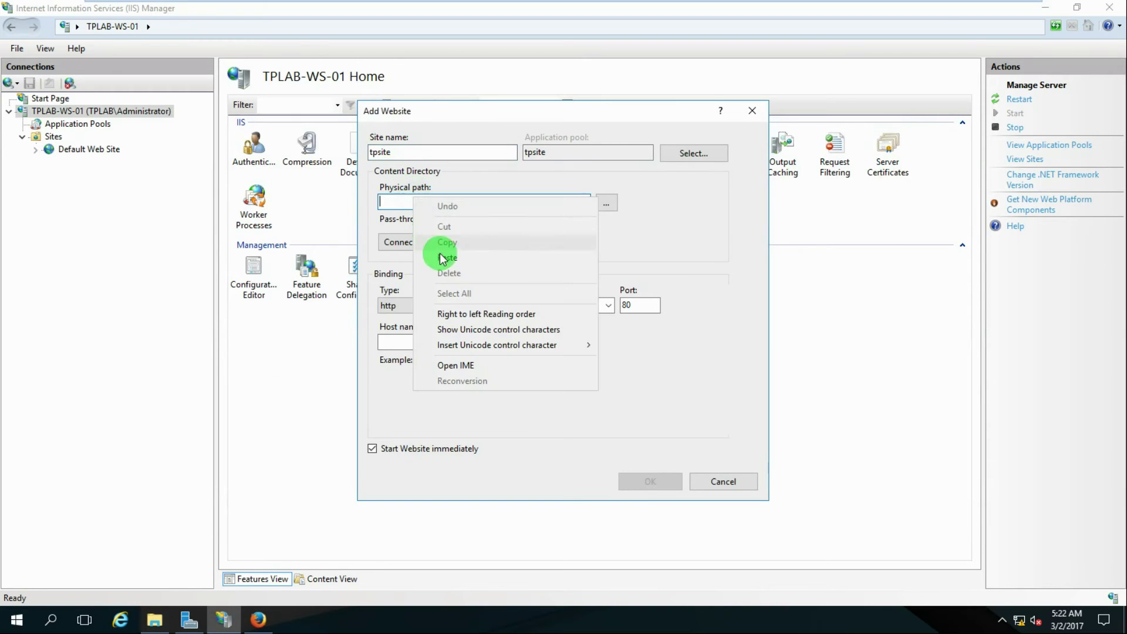
{"action": "left_click", "coordinate": [441, 255]}
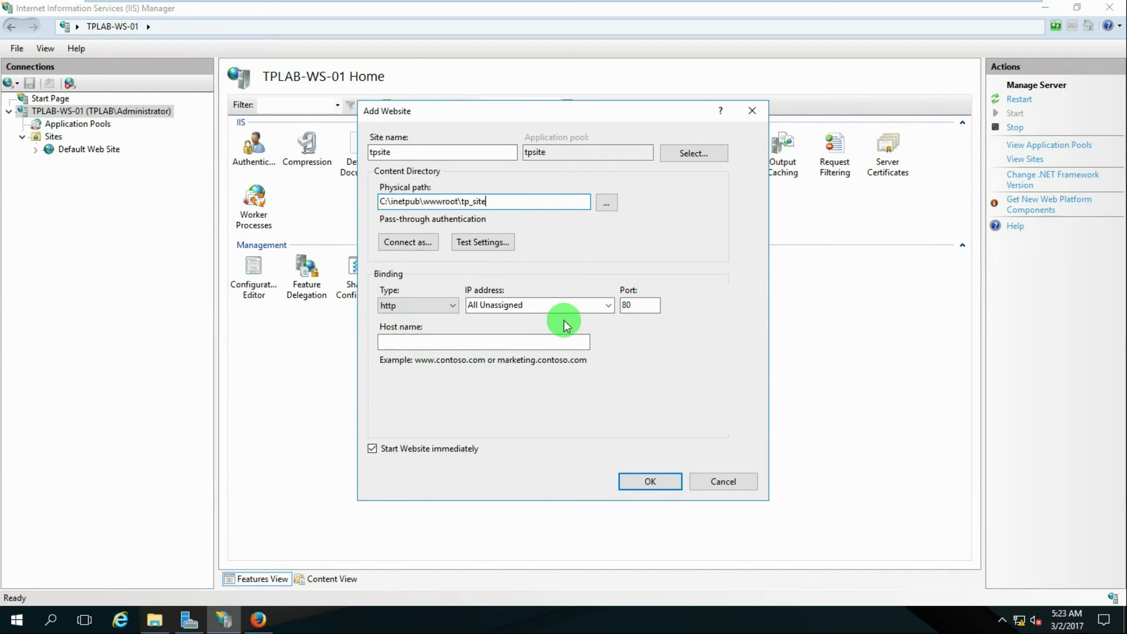
Step: Enter tpserver.tplab.com as the host name in the new website's binding
{"action": "left_click", "coordinate": [447, 341]}
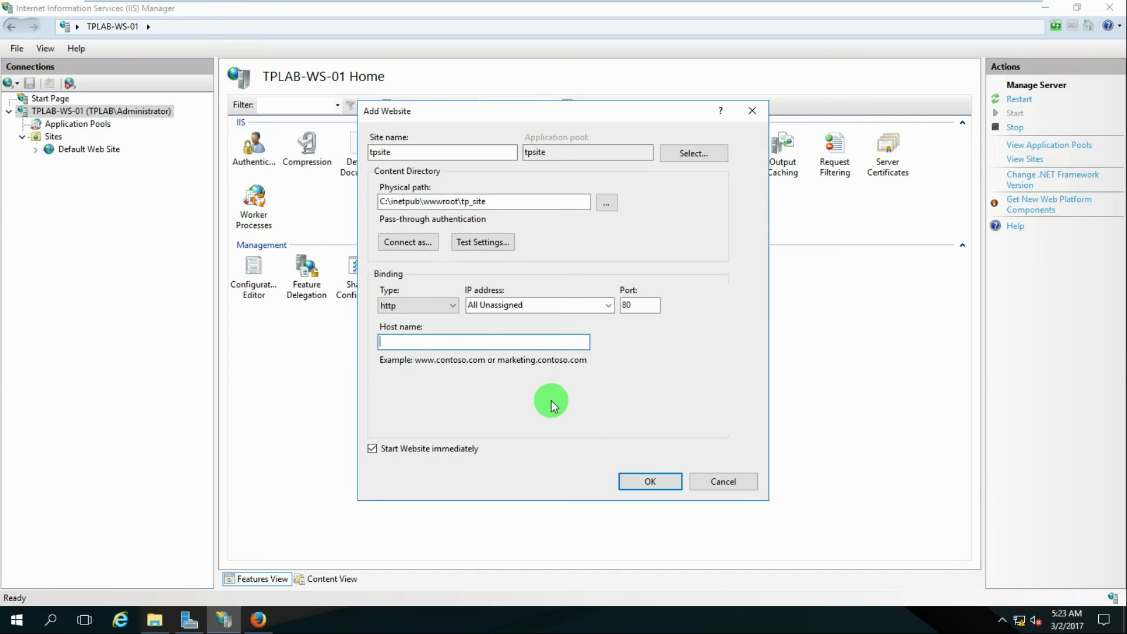
{"action": "type", "text": "tpserver"}
{"action": "type", "text": ".tplab.com"}
Step: Replace the first part of the binding's host name so that it reads tpsite.tplab.com
{"action": "left_click", "coordinate": [388, 342]}
{"action": "key", "text": "Delete"}
{"action": "key", "text": "Delete"}
{"action": "key", "text": "Delete"}
{"action": "key", "text": "Delete"}
{"action": "key", "text": "Delete"}
{"action": "key", "text": "Delete"}
{"action": "key", "text": "Delete"}
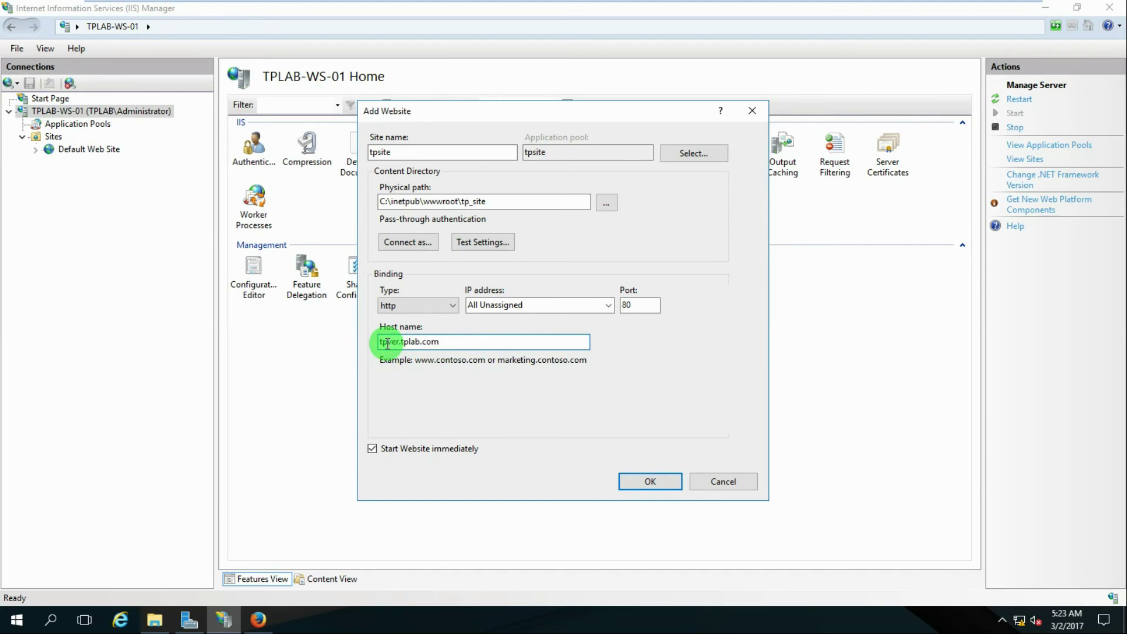
{"action": "type", "text": "site."}
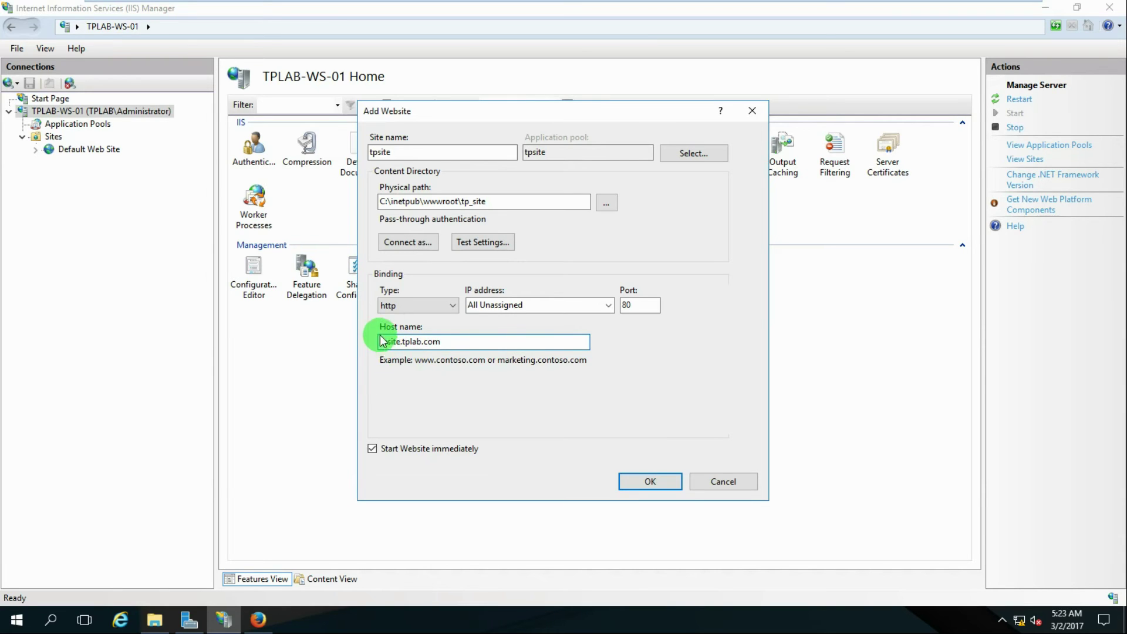
Step: Shorten the host name to site.tplab.com and create the website
{"action": "key", "text": "Home"}
{"action": "key", "text": "Delete"}
{"action": "key", "text": "Delete"}
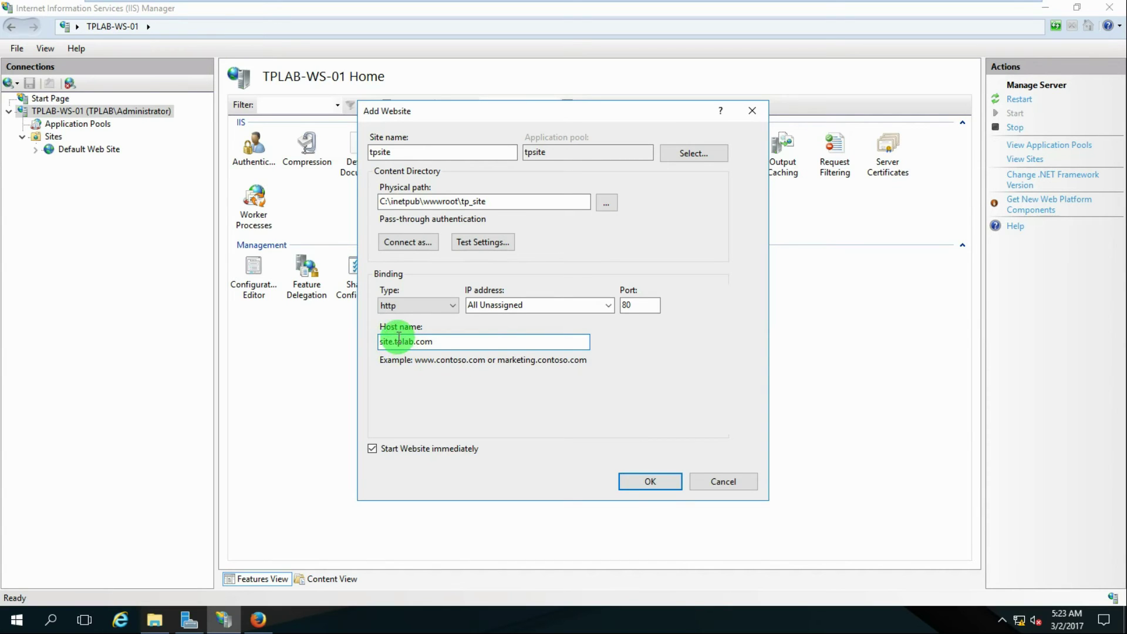
{"action": "left_click", "coordinate": [647, 483]}
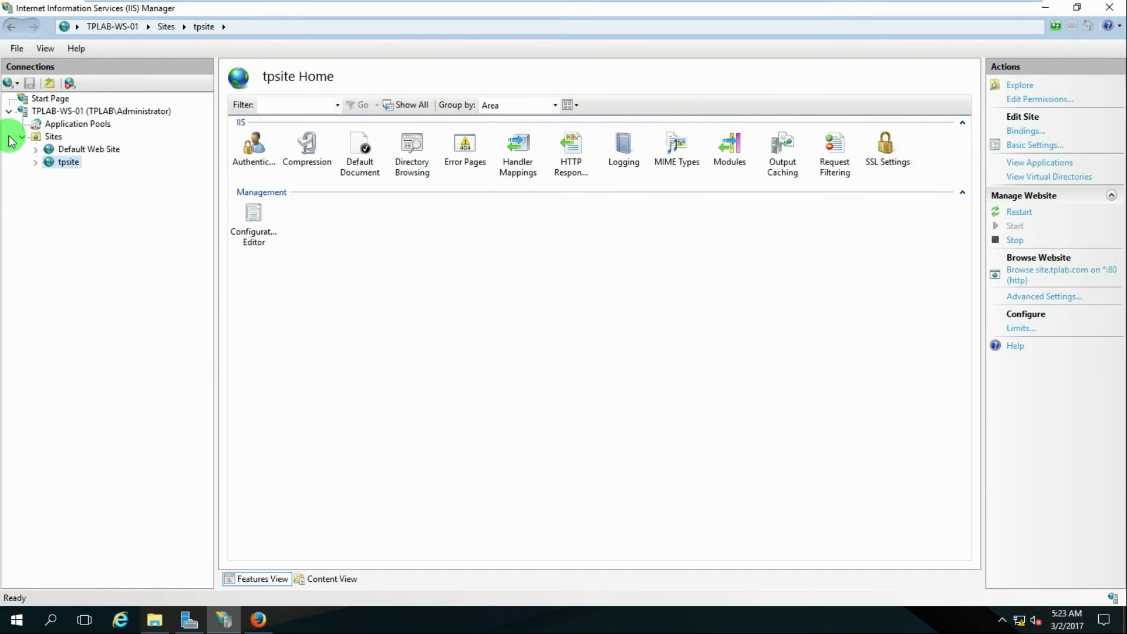
{"action": "right_click", "coordinate": [68, 163]}
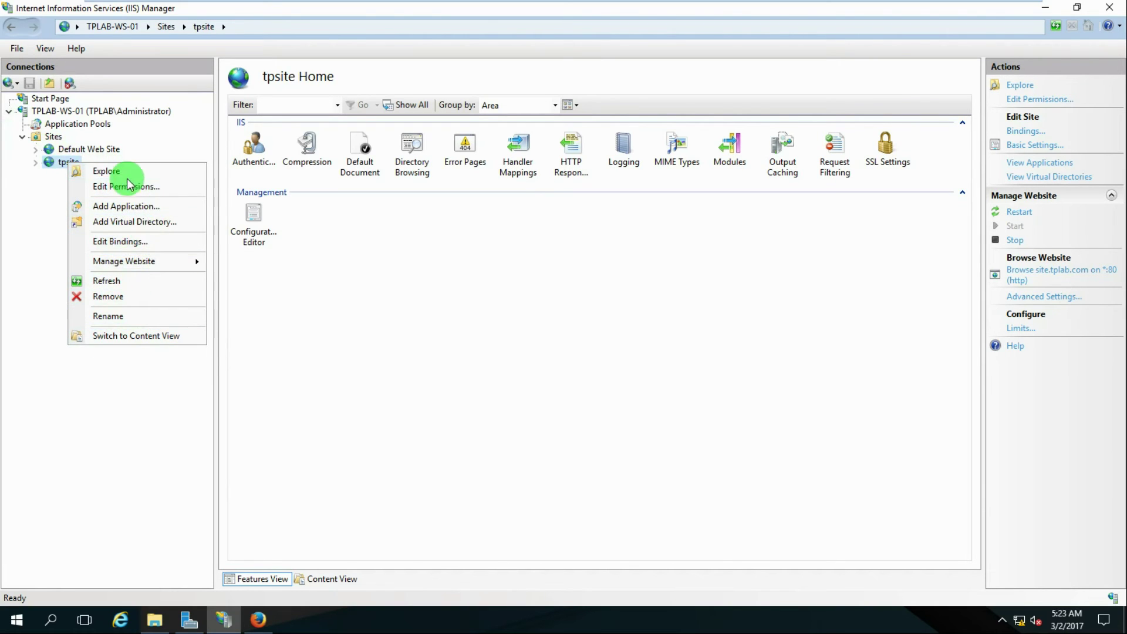
{"action": "left_click", "coordinate": [119, 379]}
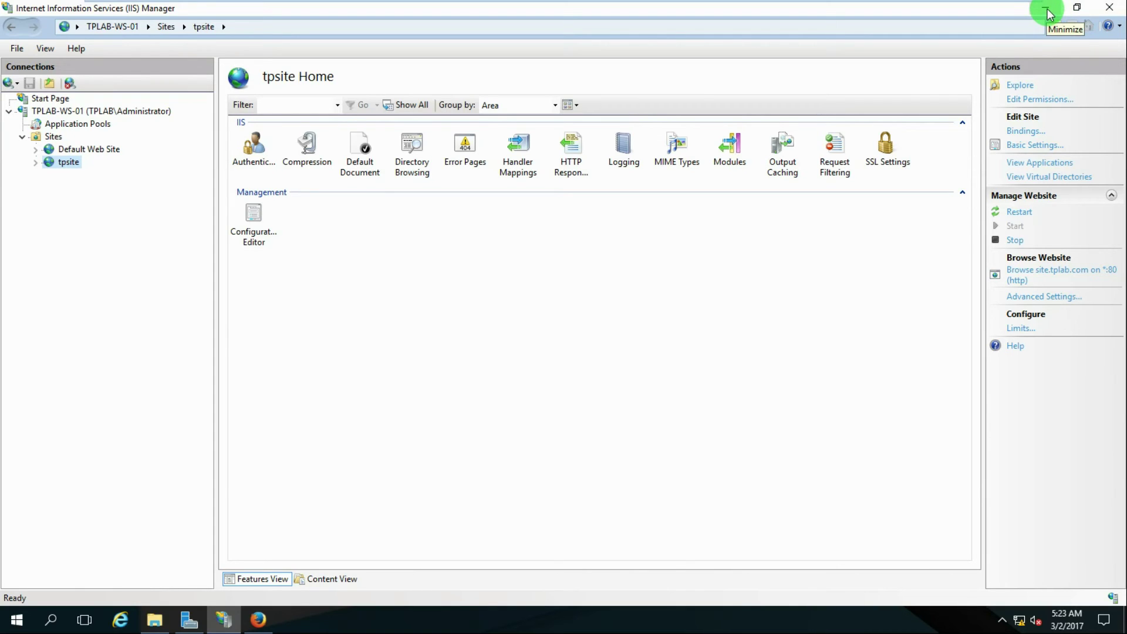
Step: Switch to TPLAB-DC-01 and start a new host (A) record named tpsite in the tplab.com zone
{"action": "mouse_move", "coordinate": [969, 2]}
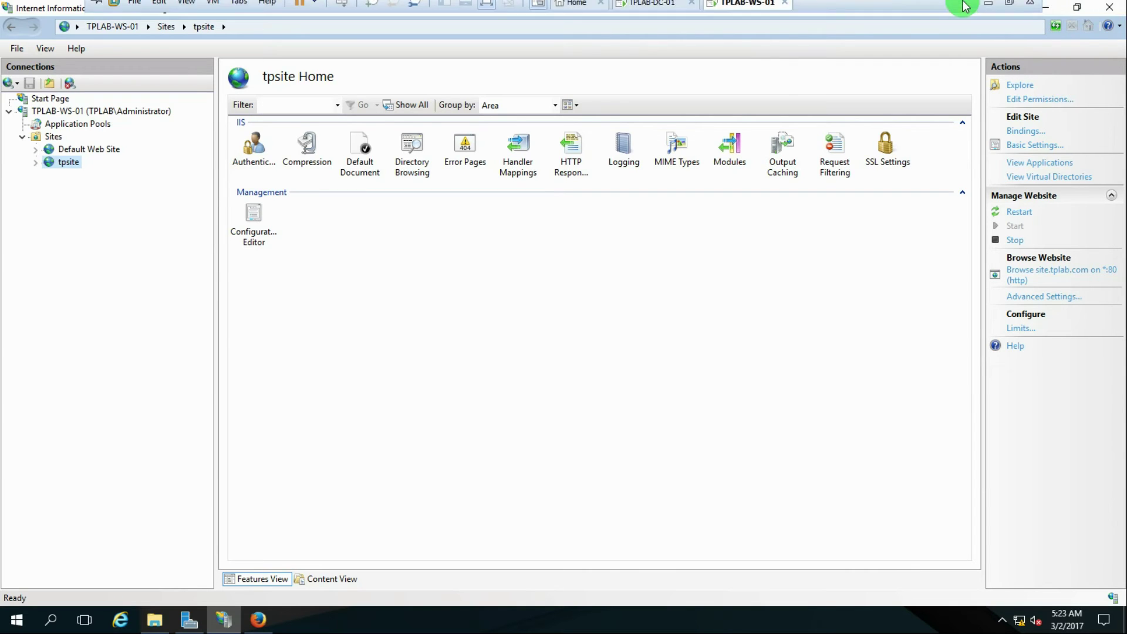
{"action": "left_click", "coordinate": [657, 12]}
{"action": "right_click", "coordinate": [194, 280]}
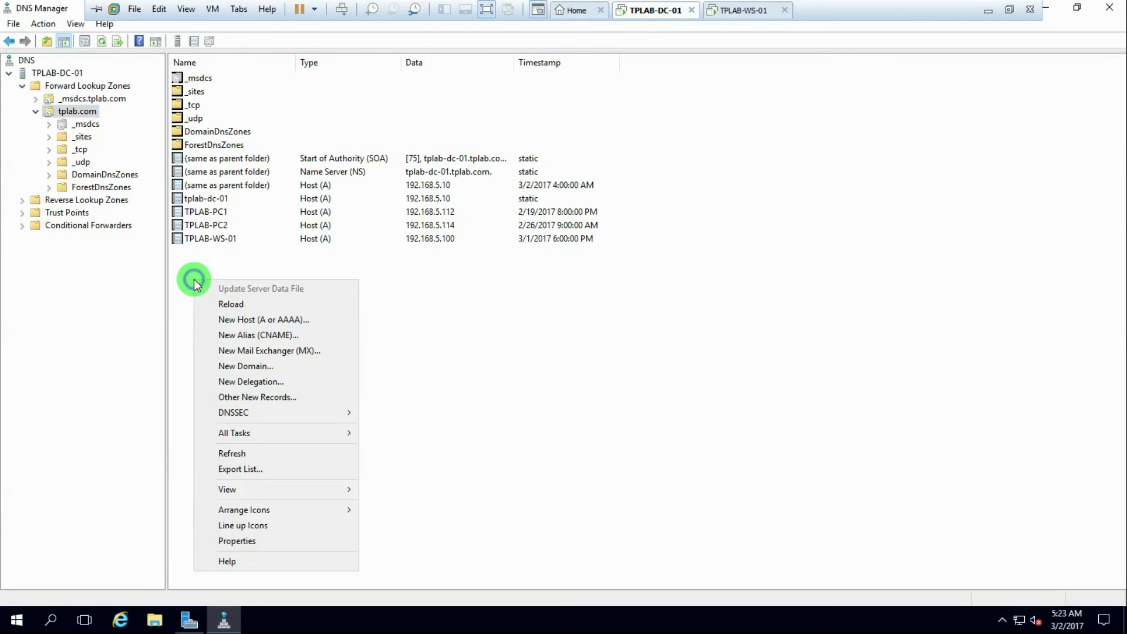
{"action": "left_click", "coordinate": [258, 322]}
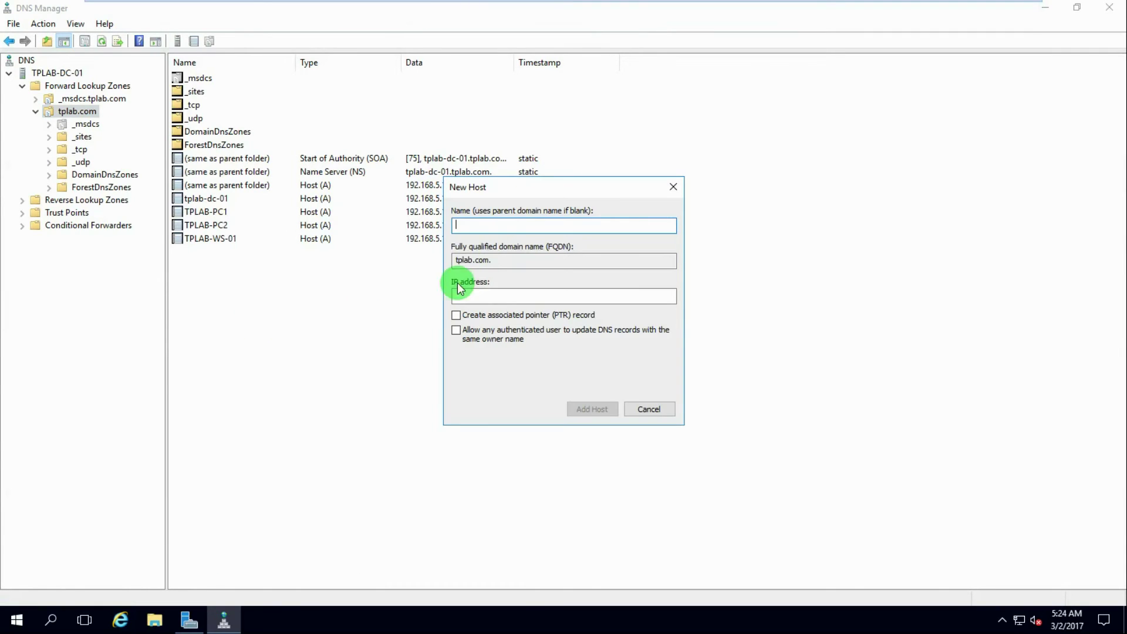
{"action": "type", "text": "tp"}
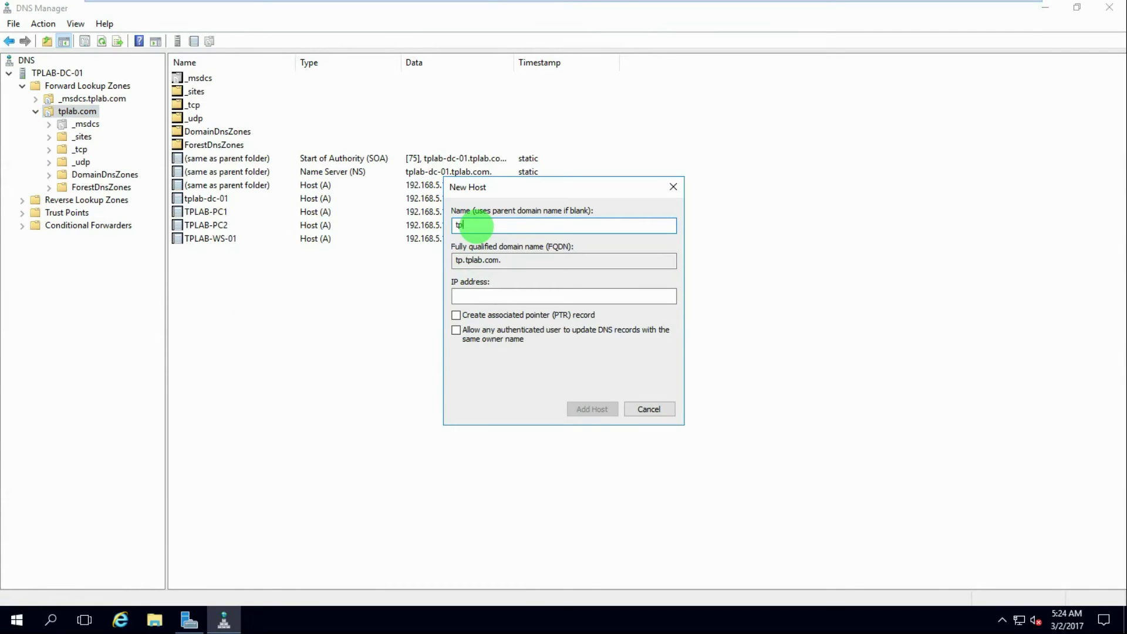
{"action": "type", "text": "site"}
Step: Give the new host the IP address 192.168.5.100, add the record and close the New Host dialog
{"action": "left_click", "coordinate": [468, 295]}
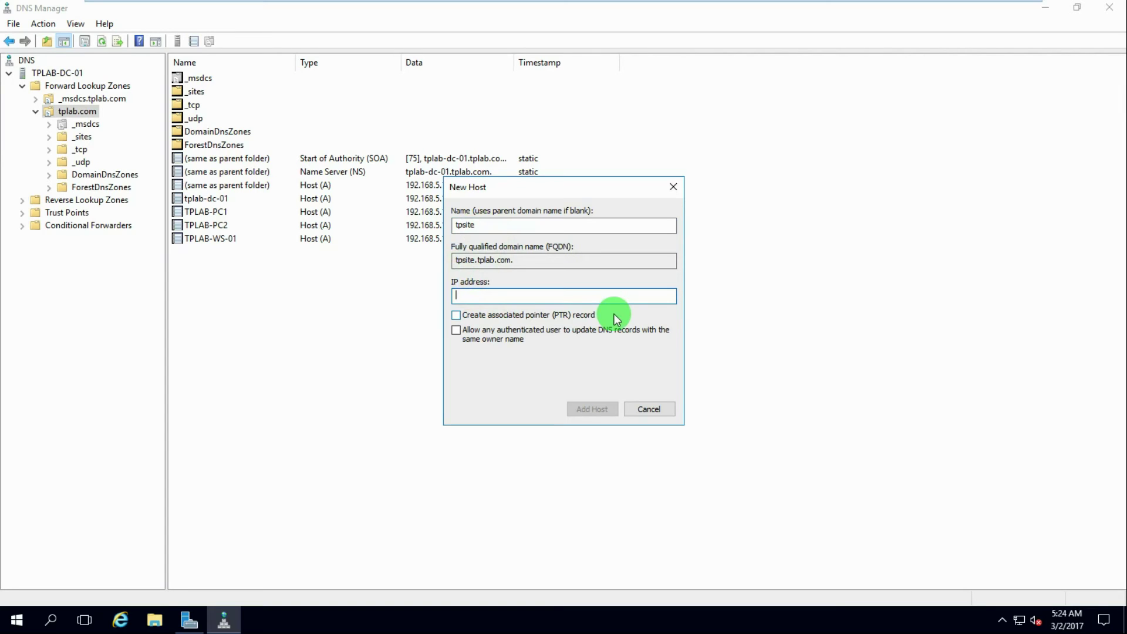
{"action": "type", "text": "192.168.5.100"}
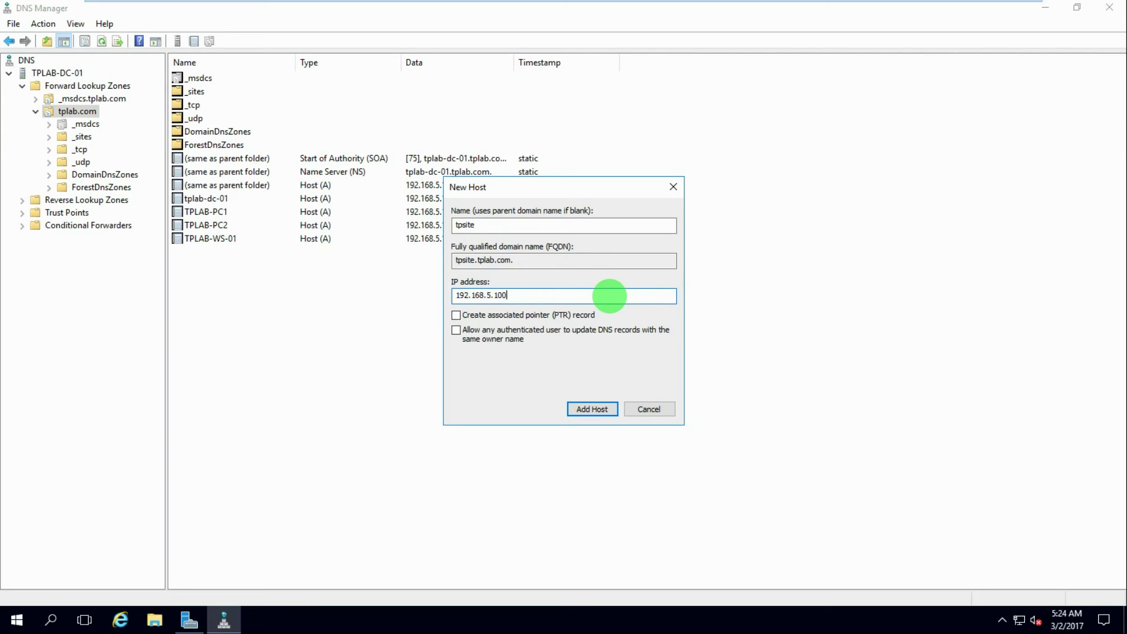
{"action": "left_click", "coordinate": [593, 408]}
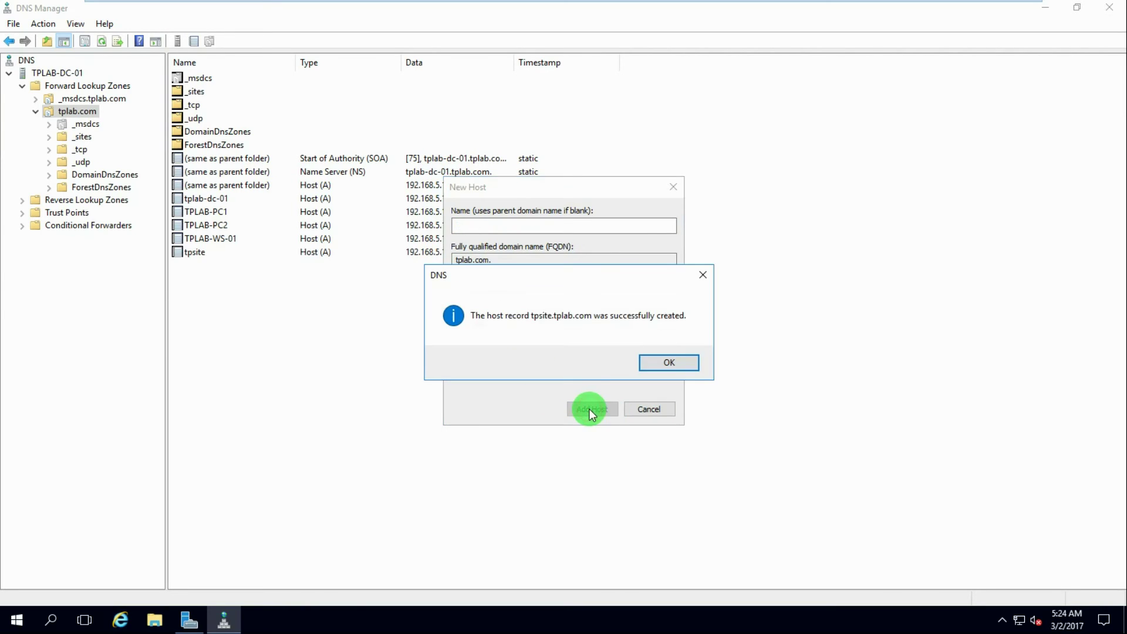
{"action": "left_click", "coordinate": [678, 361]}
{"action": "left_click", "coordinate": [649, 408]}
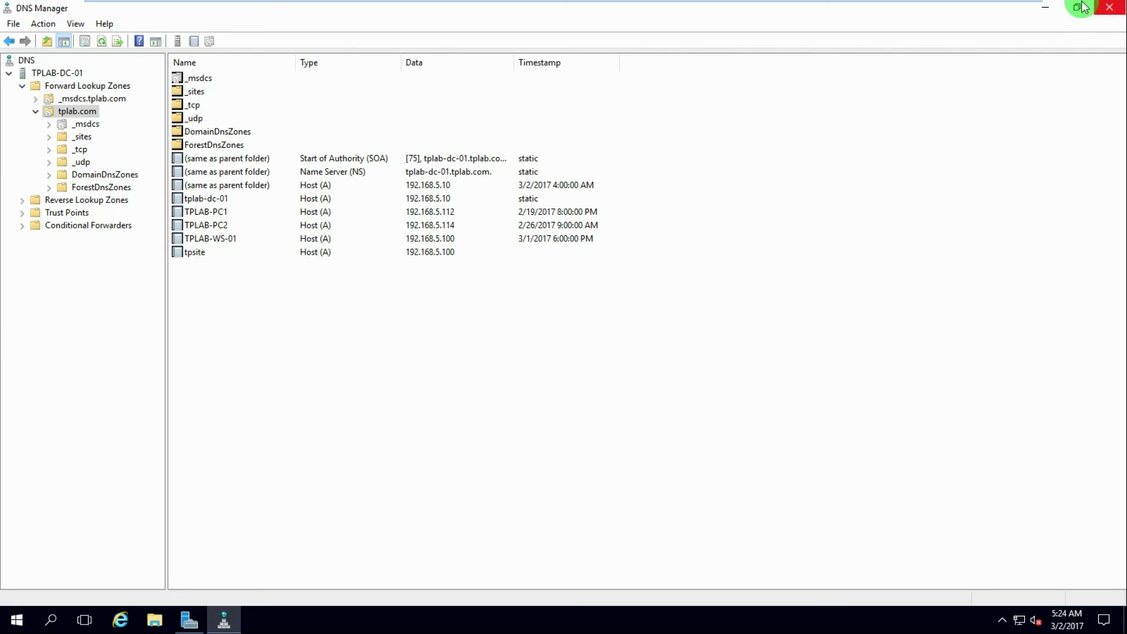
Step: Minimize DNS Manager and Server Manager on TPLAB-DC-01 and start Firefox
{"action": "left_click", "coordinate": [1048, 12]}
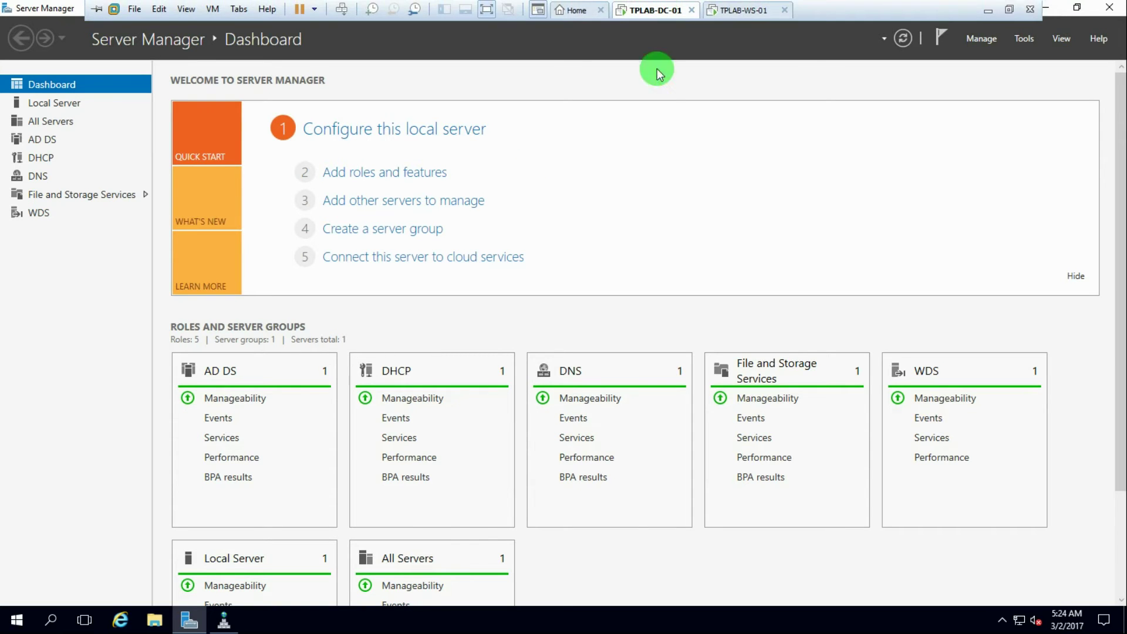
{"action": "left_click", "coordinate": [1049, 13]}
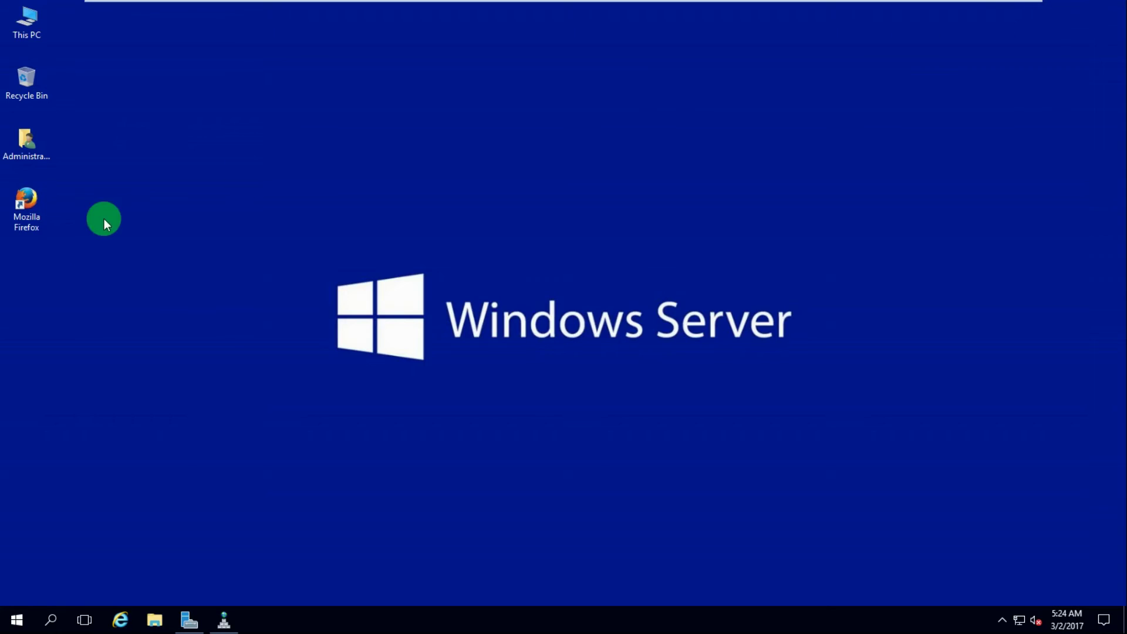
{"action": "left_click", "coordinate": [25, 200]}
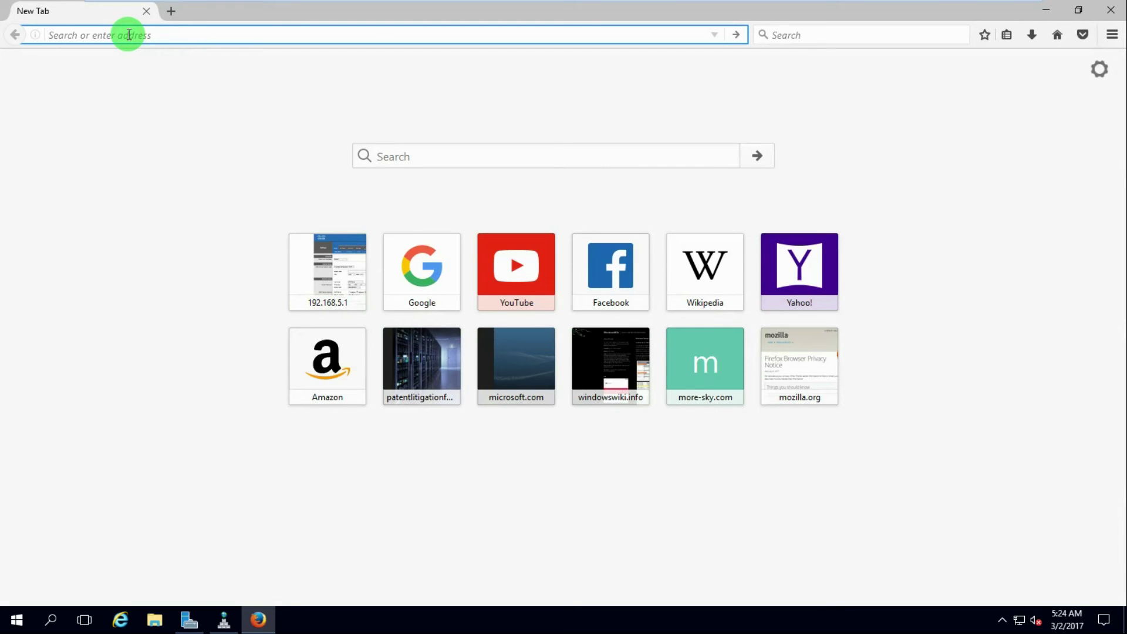
Step: Load tpsite.tplab.com in the browser to test the new DNS record
{"action": "type", "text": "tpsi"}
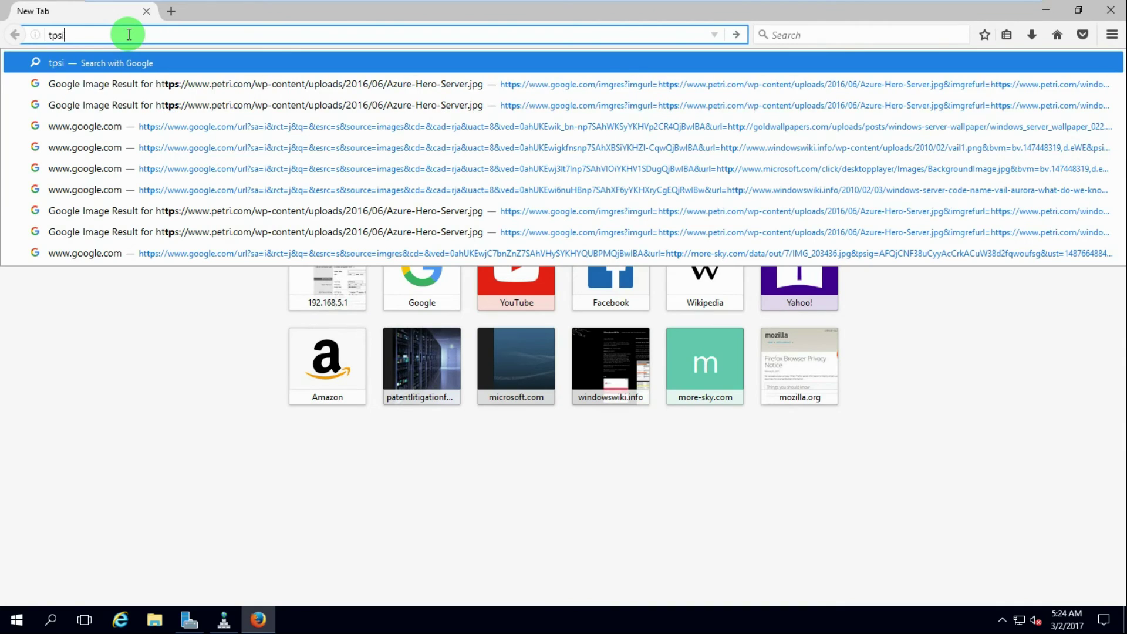
{"action": "type", "text": "te."}
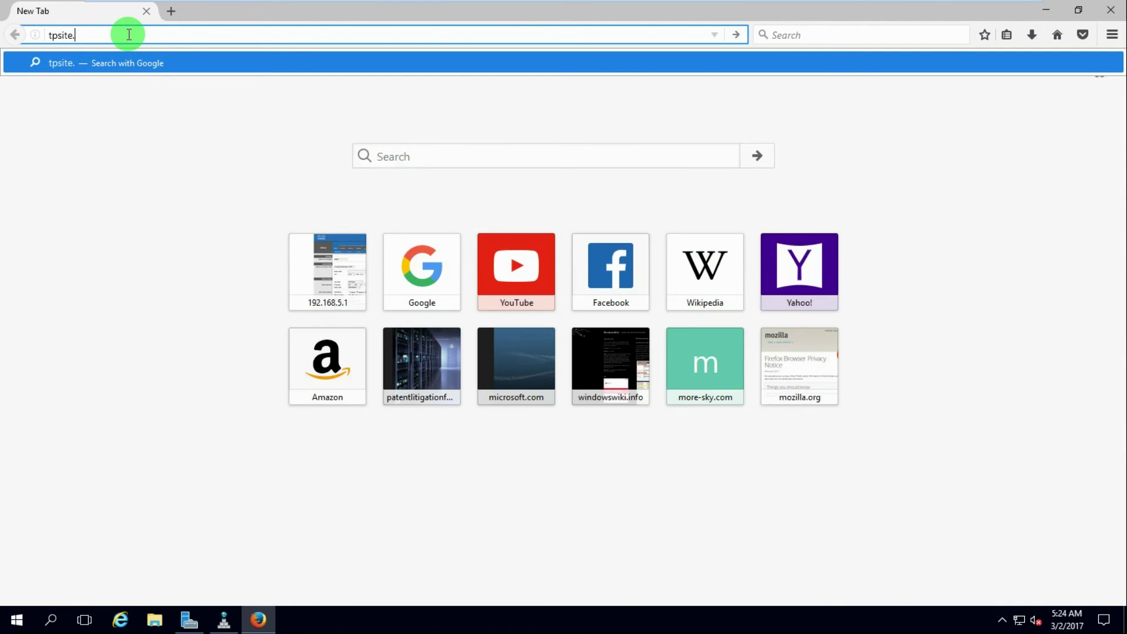
{"action": "type", "text": "tplab.com"}
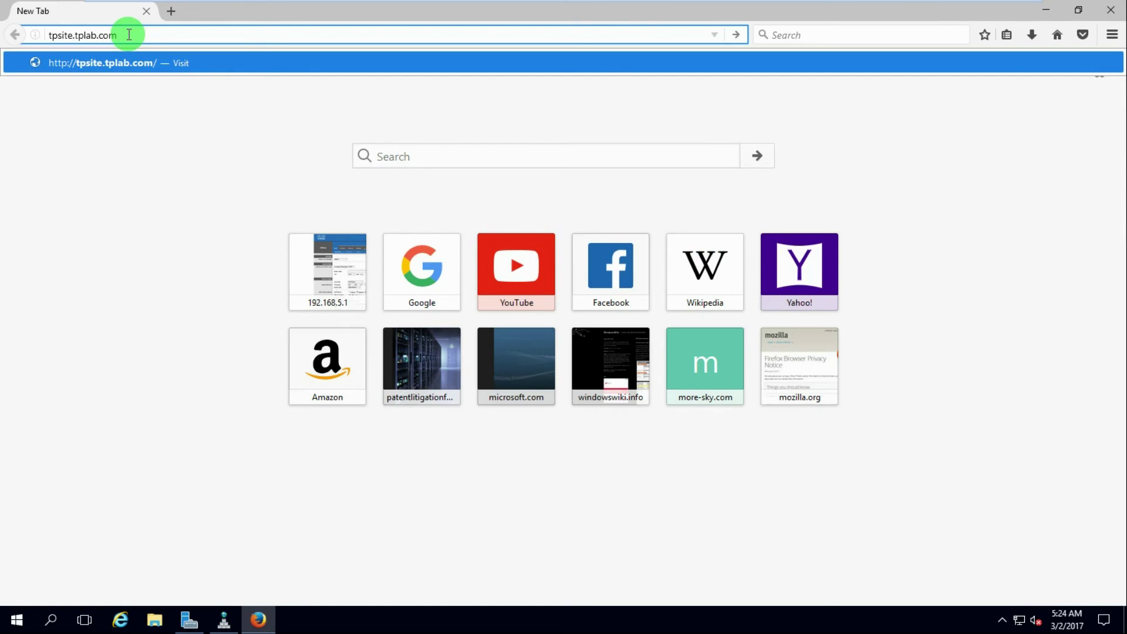
{"action": "key", "text": "Return"}
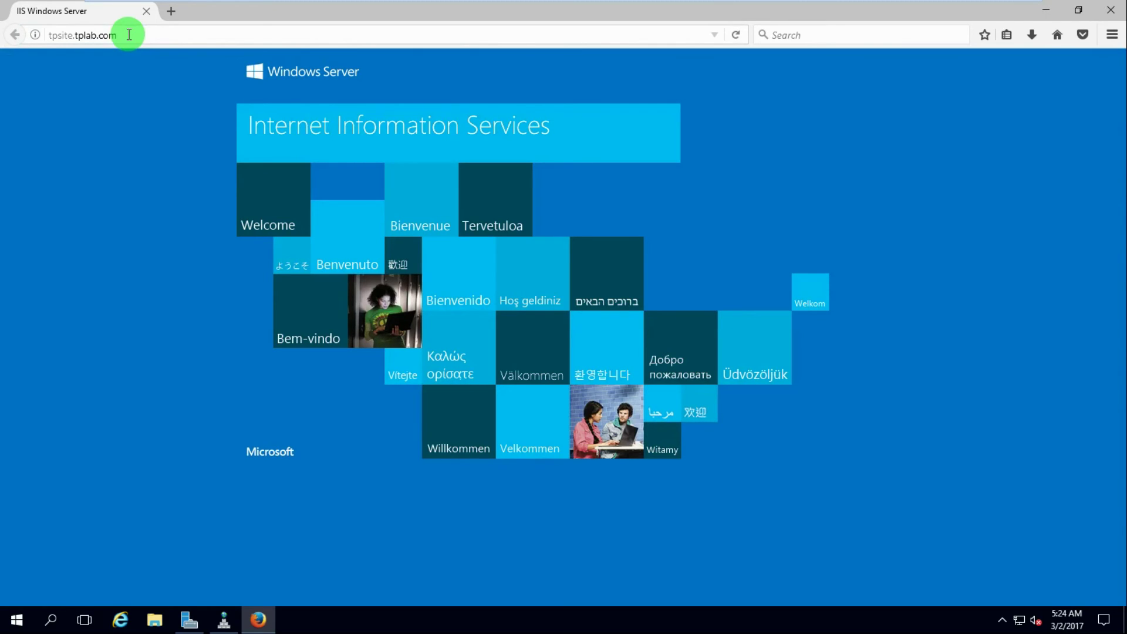
Step: Try to open the website at tpsite.tplab.com/tpsite
{"action": "left_click", "coordinate": [128, 34]}
{"action": "left_click", "coordinate": [128, 35]}
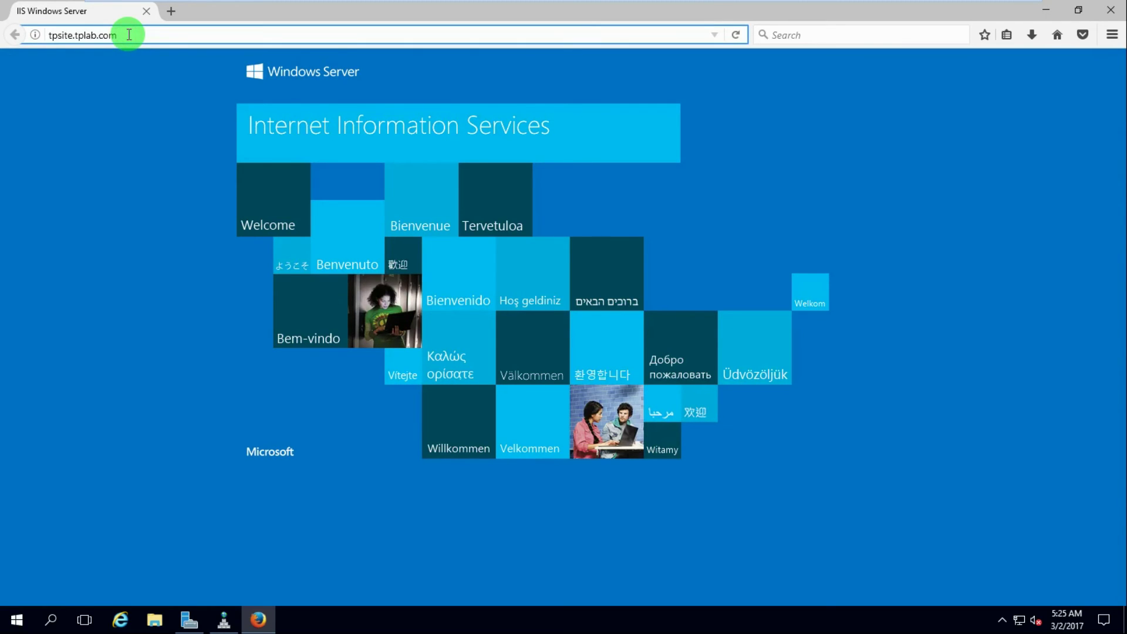
{"action": "type", "text": "/tp"}
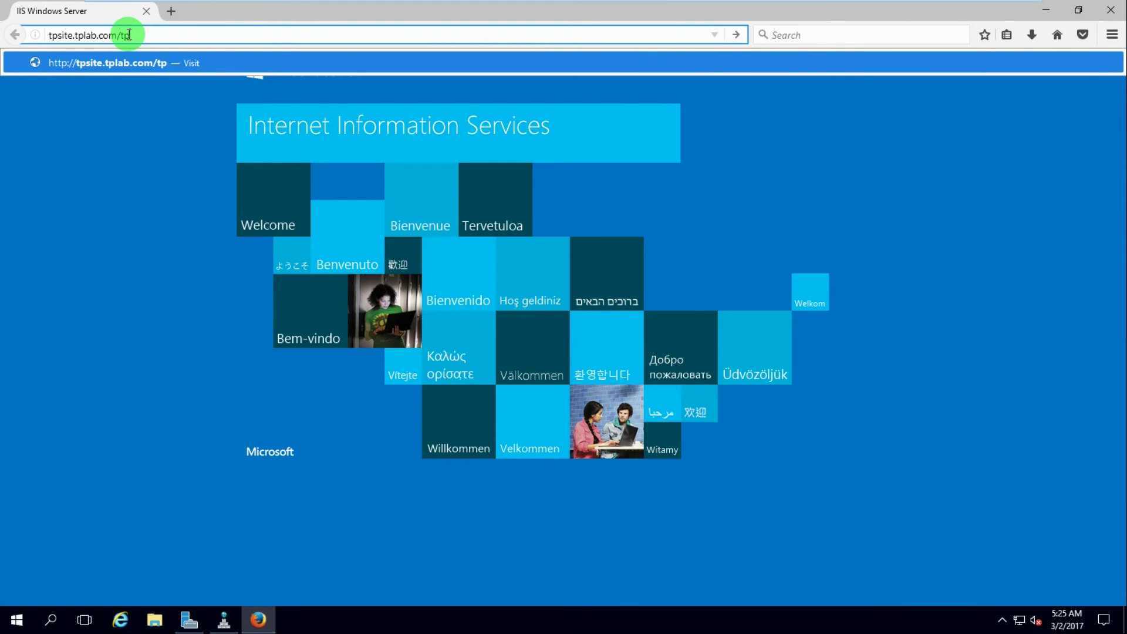
{"action": "type", "text": "site"}
{"action": "key", "text": "Return"}
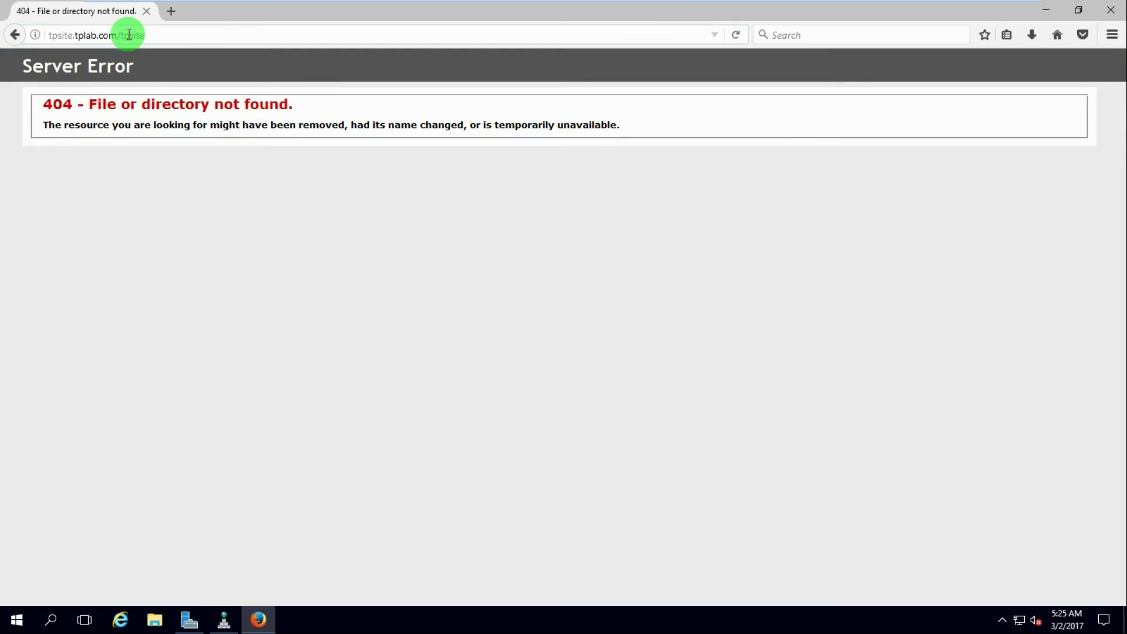
Step: Correct the path in the address and load tpsite.tplab.com/tp_site
{"action": "left_click", "coordinate": [129, 35]}
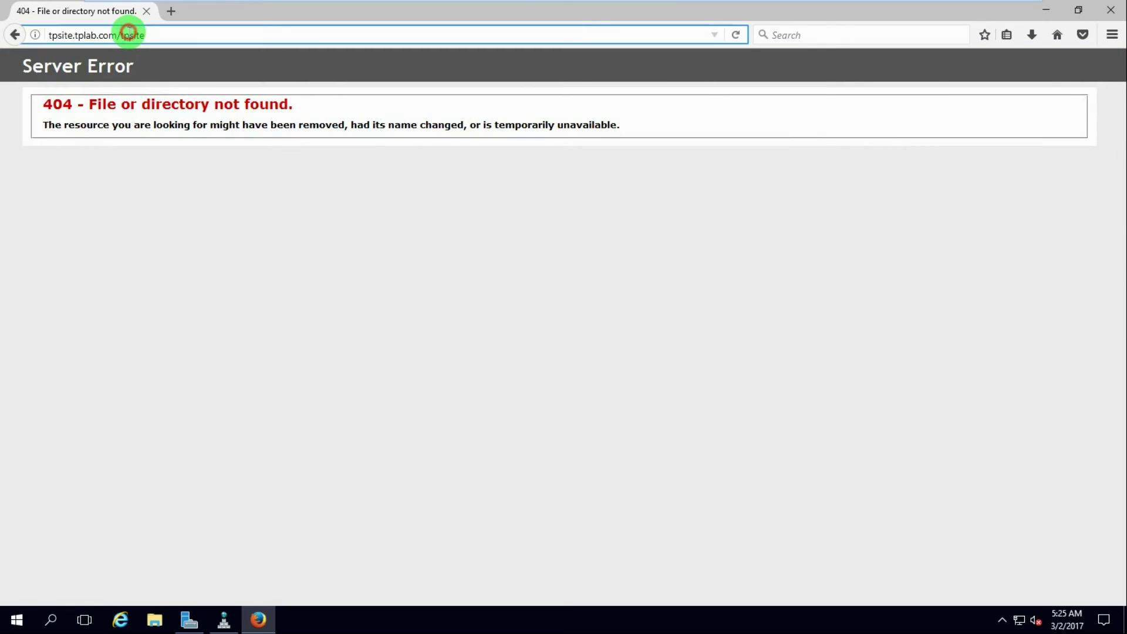
{"action": "type", "text": "_"}
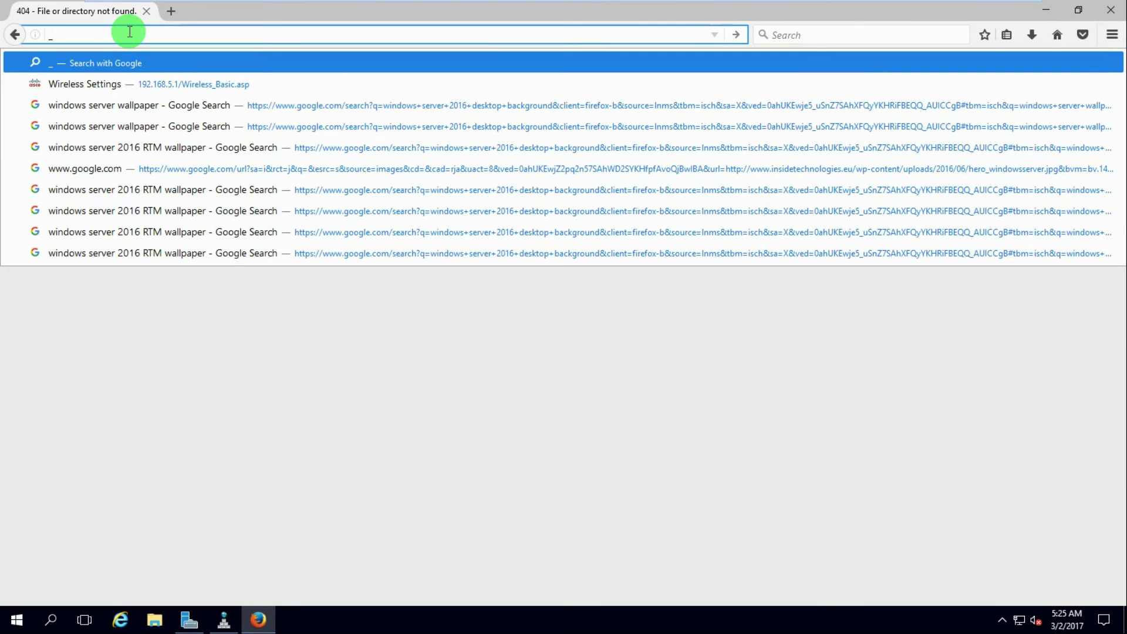
{"action": "key", "text": "ctrl+z"}
{"action": "key", "text": "Escape"}
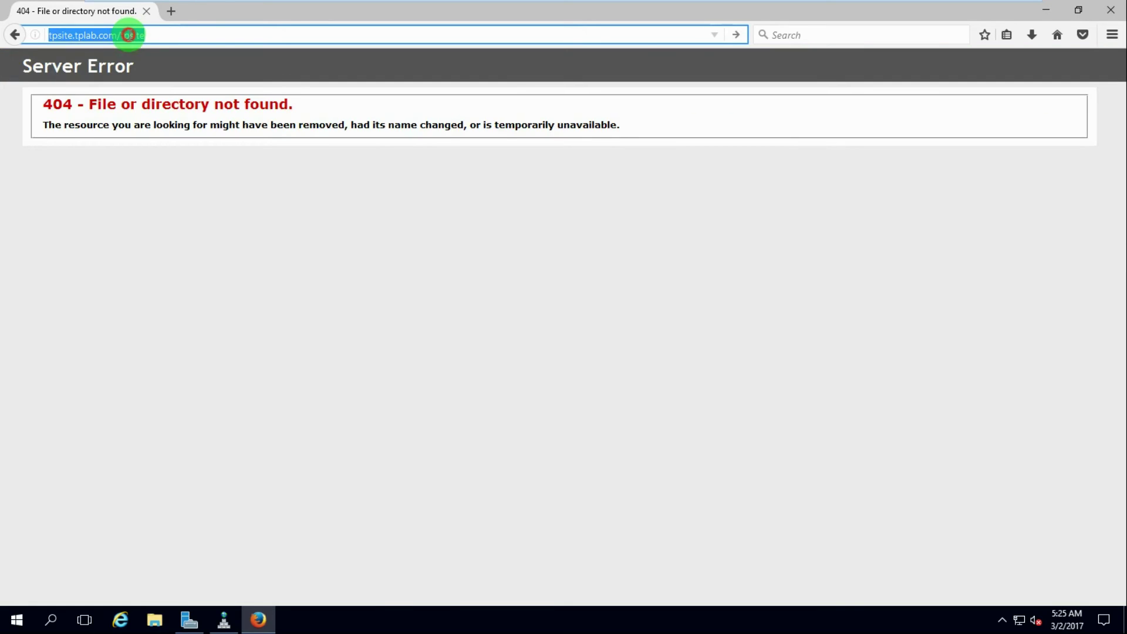
{"action": "left_click", "coordinate": [140, 35]}
{"action": "type", "text": "_"}
{"action": "key", "text": "Return"}
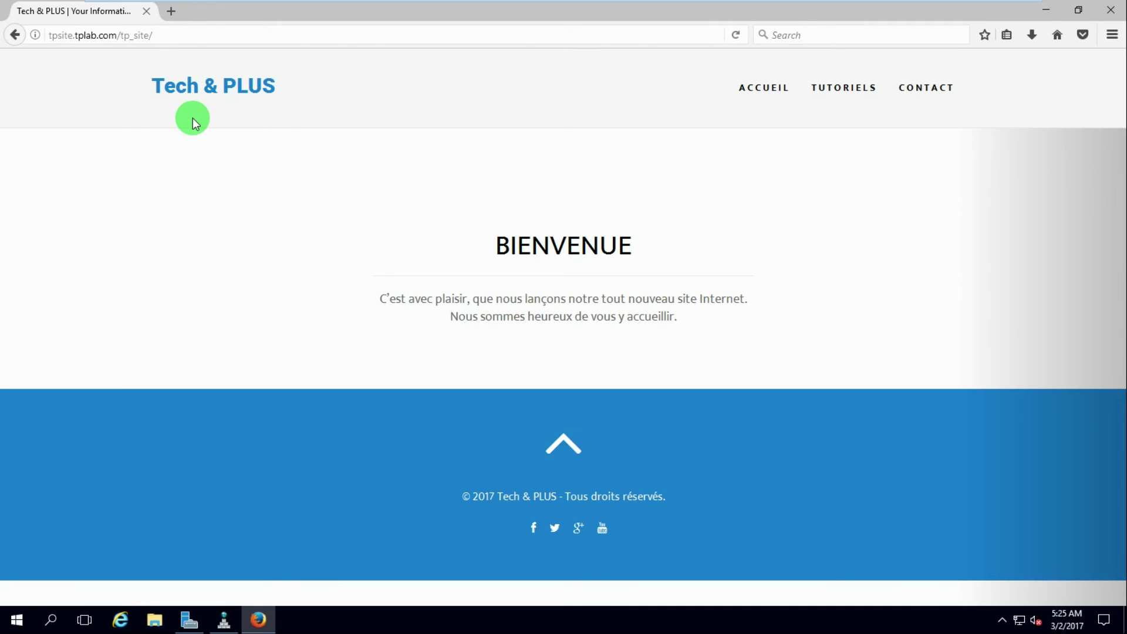
Step: Replace the host name in the address with 192.168.5.100 and load the tp_site page
{"action": "left_click_drag", "start_coordinate": [117, 35], "coordinate": [48, 36]}
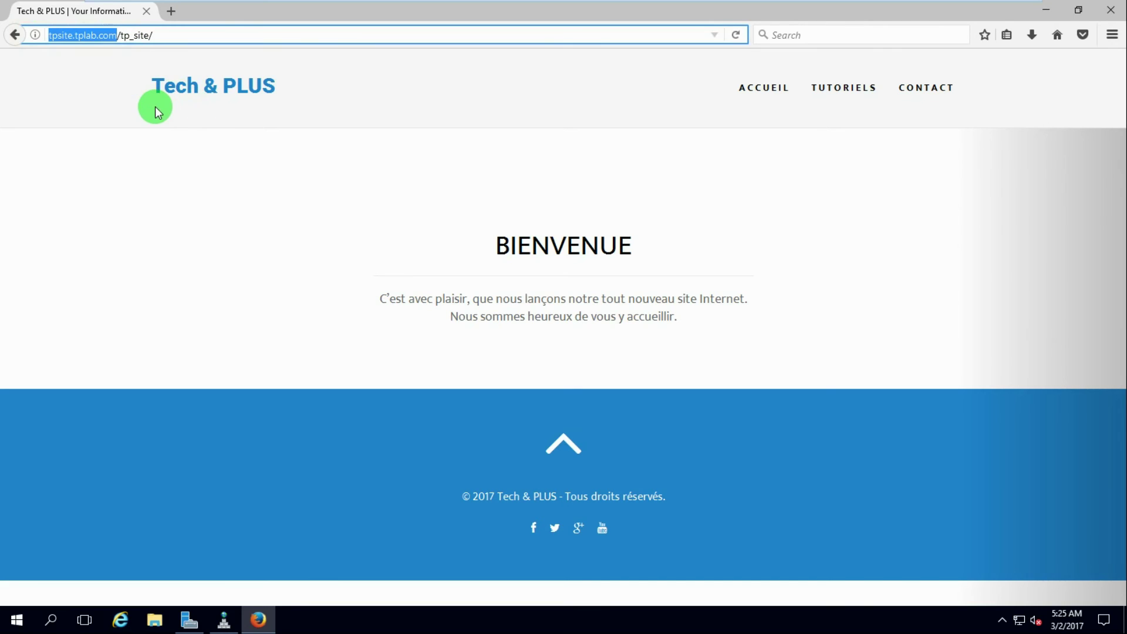
{"action": "type", "text": "192.16"}
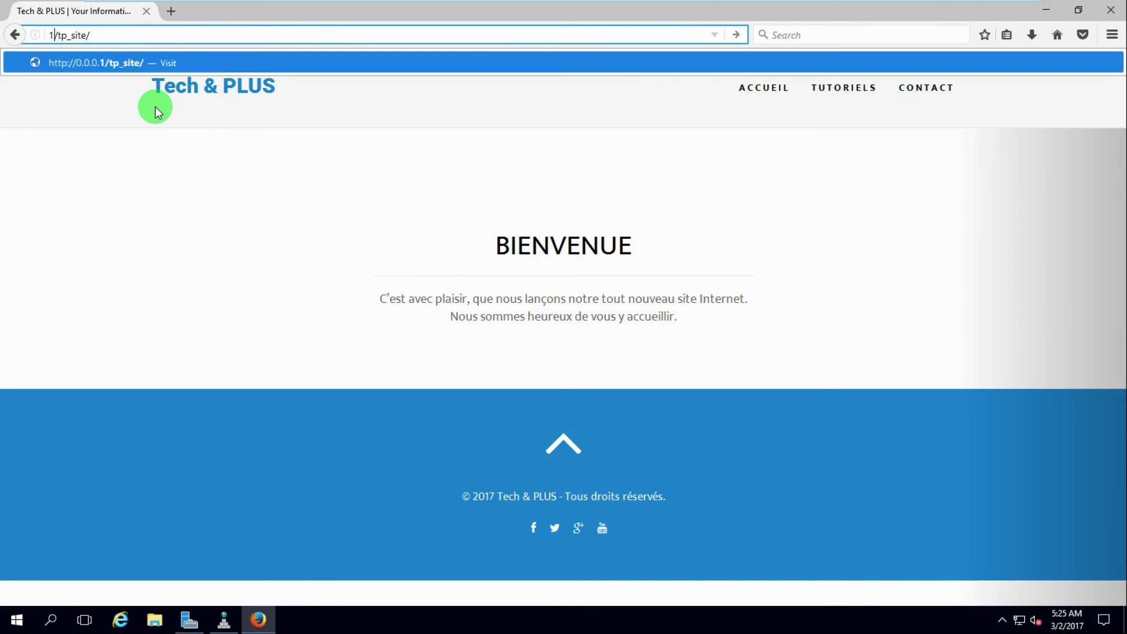
{"action": "type", "text": "8."}
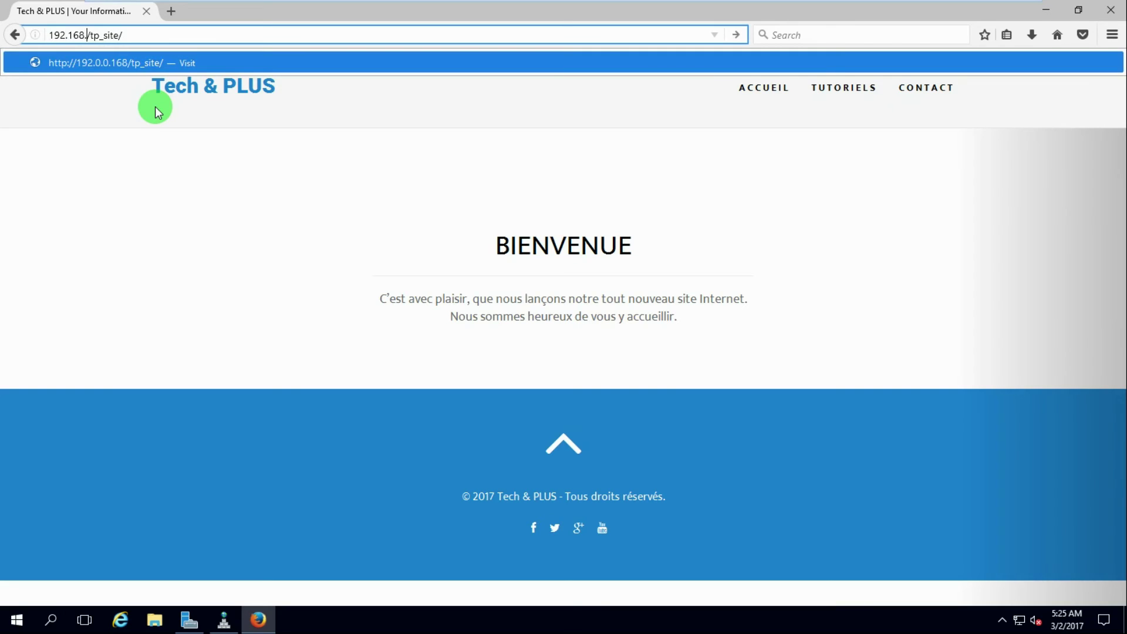
{"action": "type", "text": "5.100"}
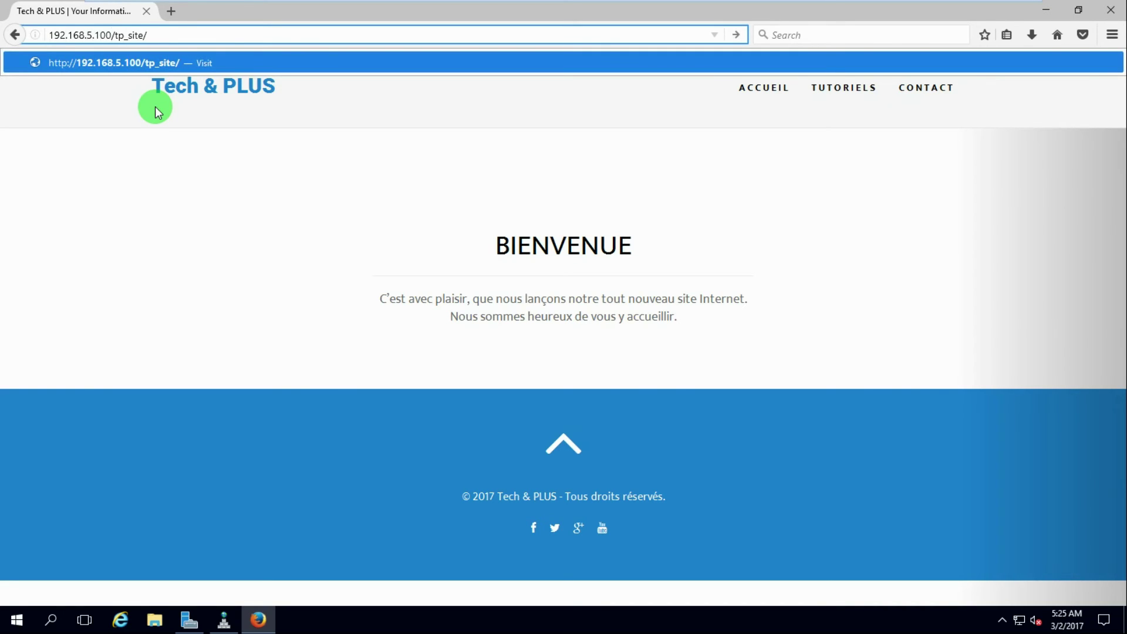
{"action": "key", "text": "Return"}
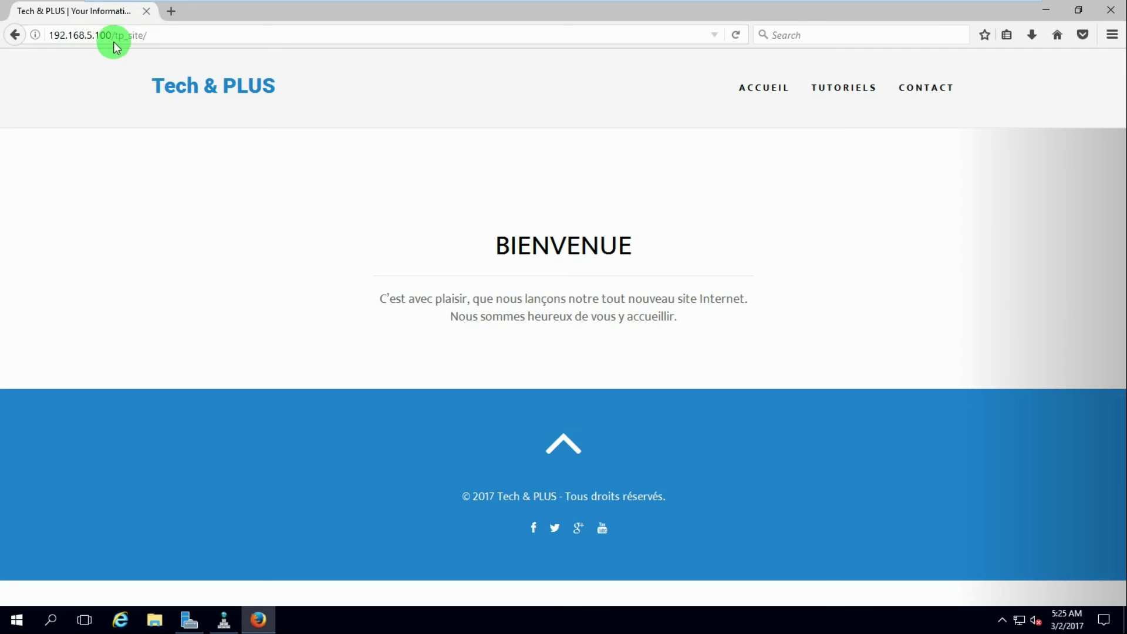
Step: Switch to TPLAB-WS-01, minimize IIS Manager and open the folder C:\inetpub\wwwroot
{"action": "mouse_move", "coordinate": [472, 12]}
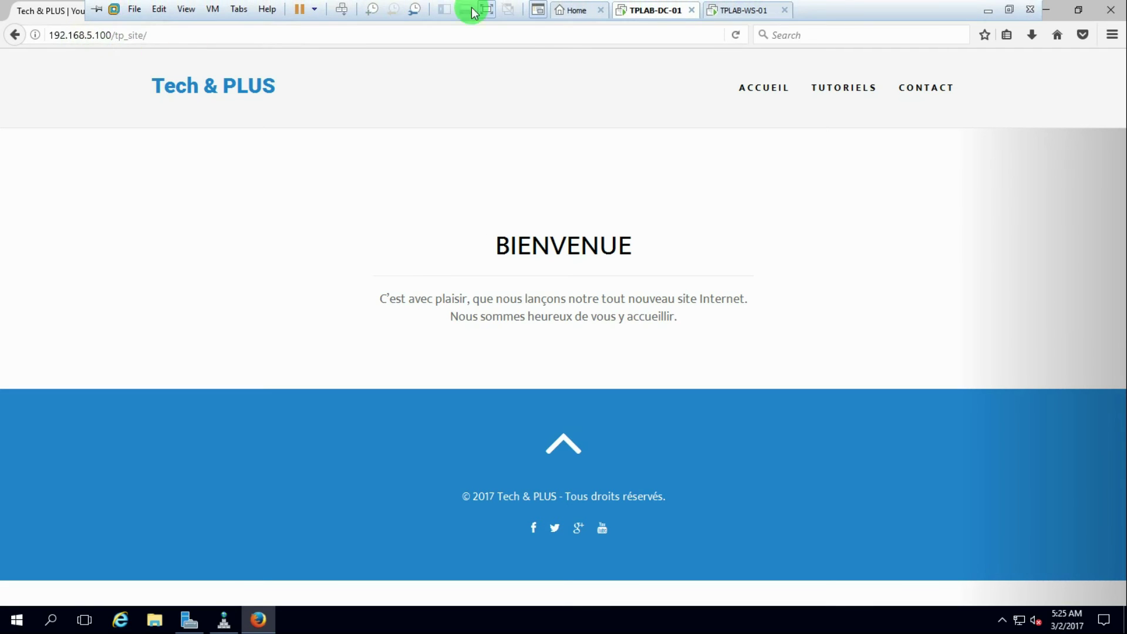
{"action": "left_click", "coordinate": [748, 16]}
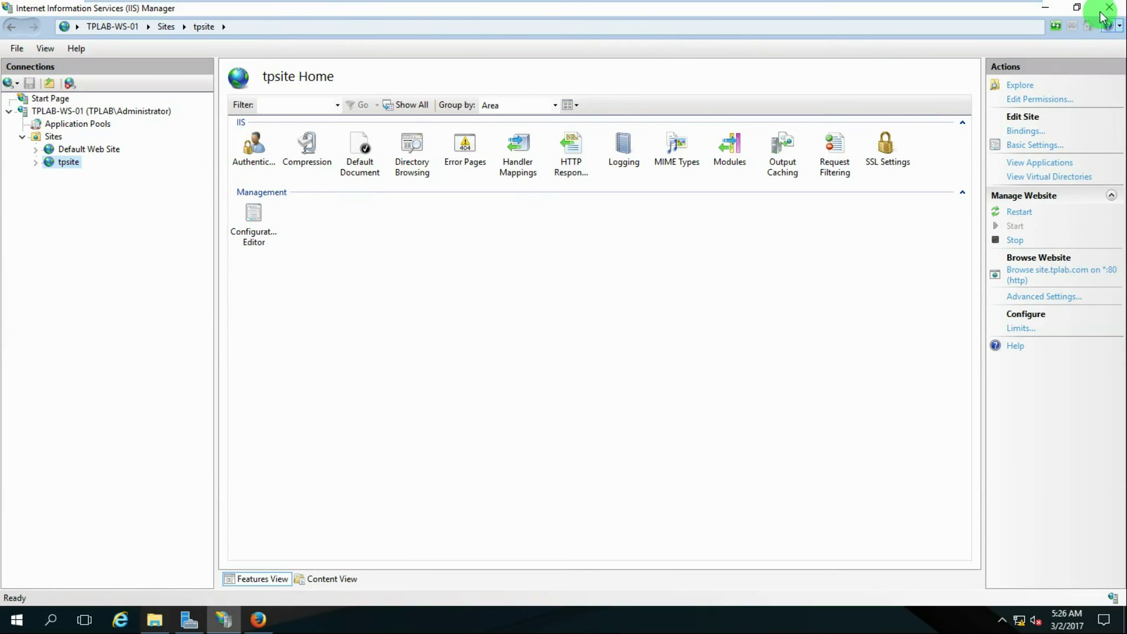
{"action": "left_click", "coordinate": [1048, 8]}
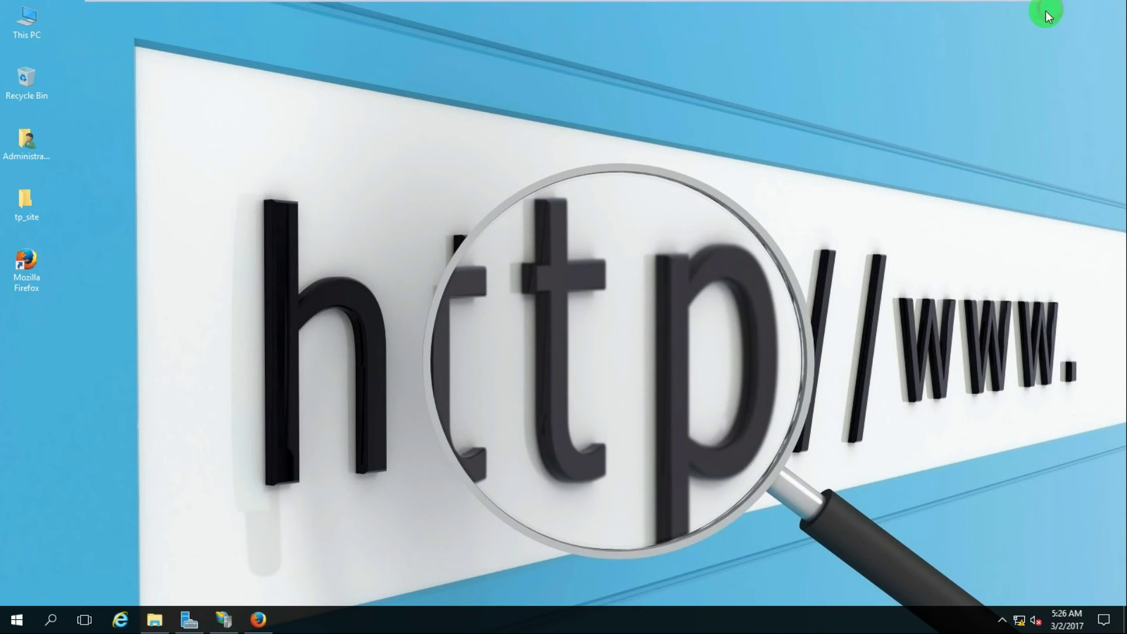
{"action": "double_click", "coordinate": [27, 20]}
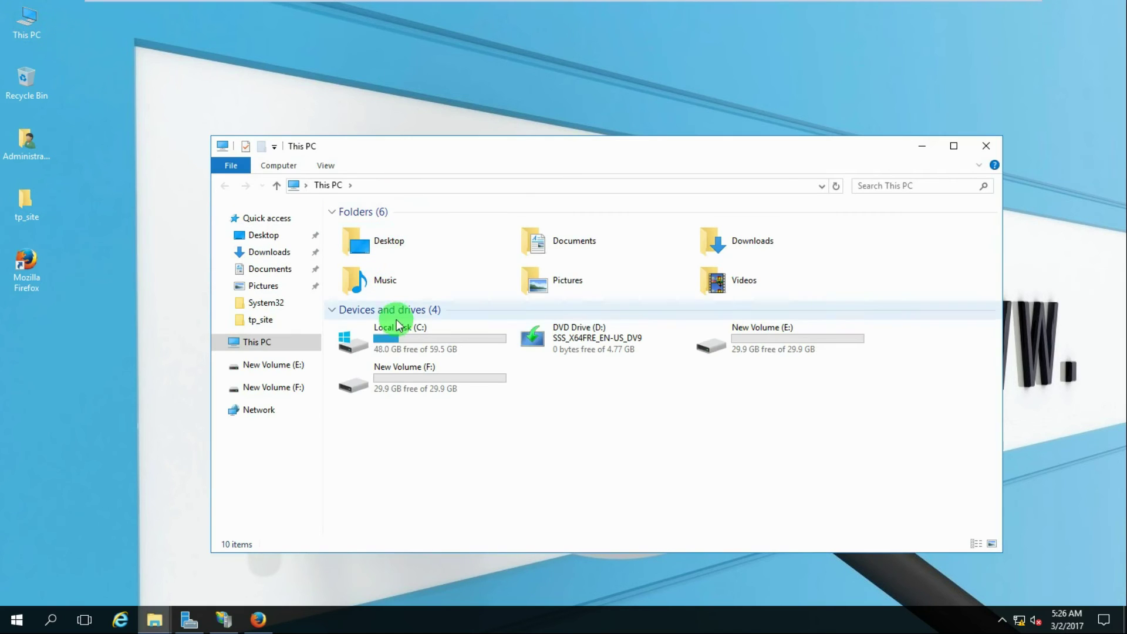
{"action": "double_click", "coordinate": [409, 336]}
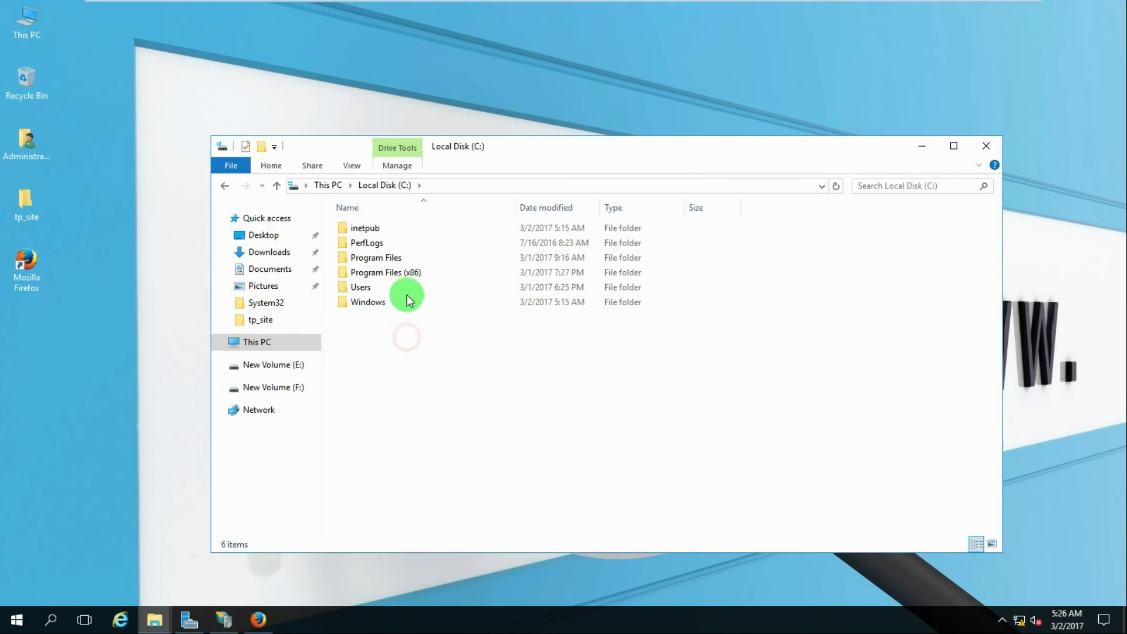
{"action": "double_click", "coordinate": [370, 233]}
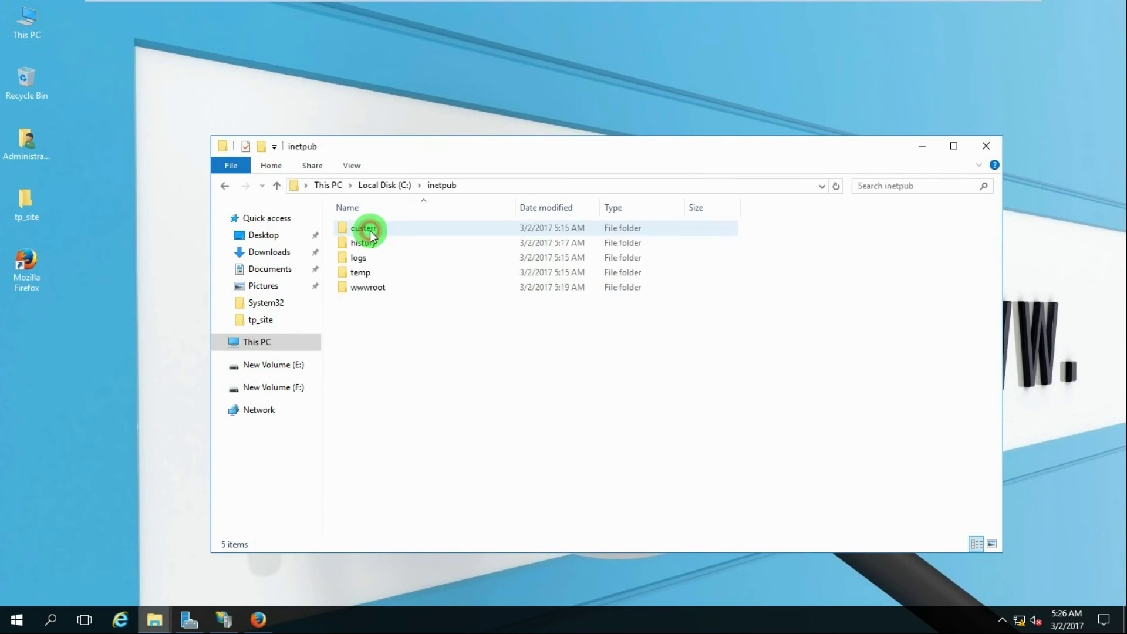
{"action": "double_click", "coordinate": [365, 288]}
Step: Delete everything in wwwroot except the tp_site folder, and move that folder's contents up into wwwroot
{"action": "left_click_drag", "start_coordinate": [362, 273], "coordinate": [379, 242]}
{"action": "key", "text": "Delete"}
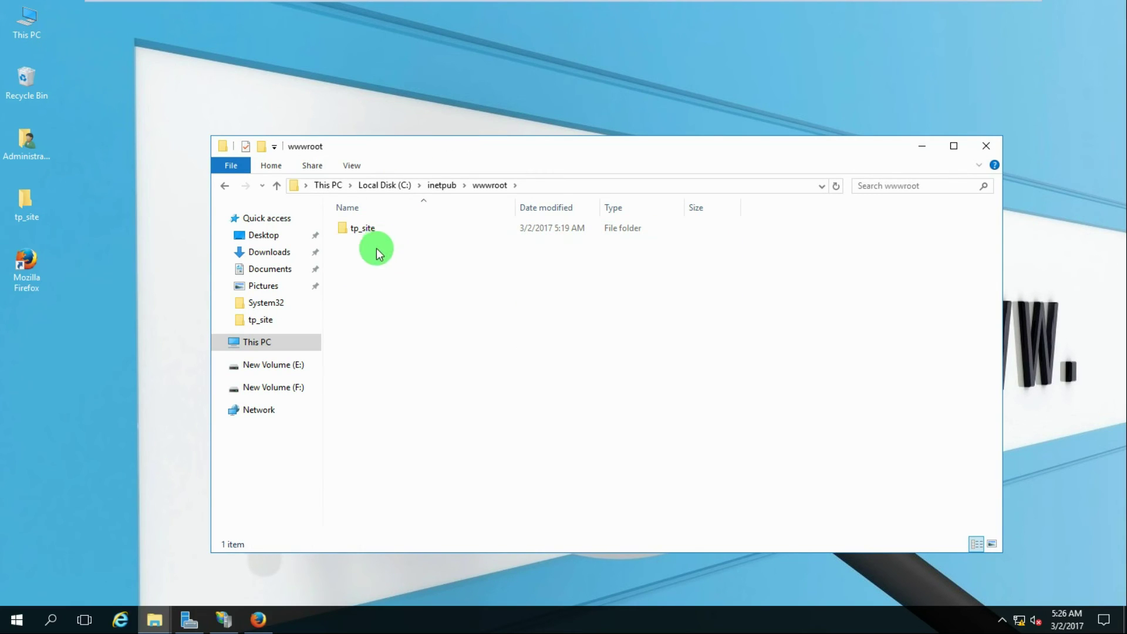
{"action": "double_click", "coordinate": [362, 230]}
{"action": "left_click_drag", "start_coordinate": [360, 287], "coordinate": [496, 192]}
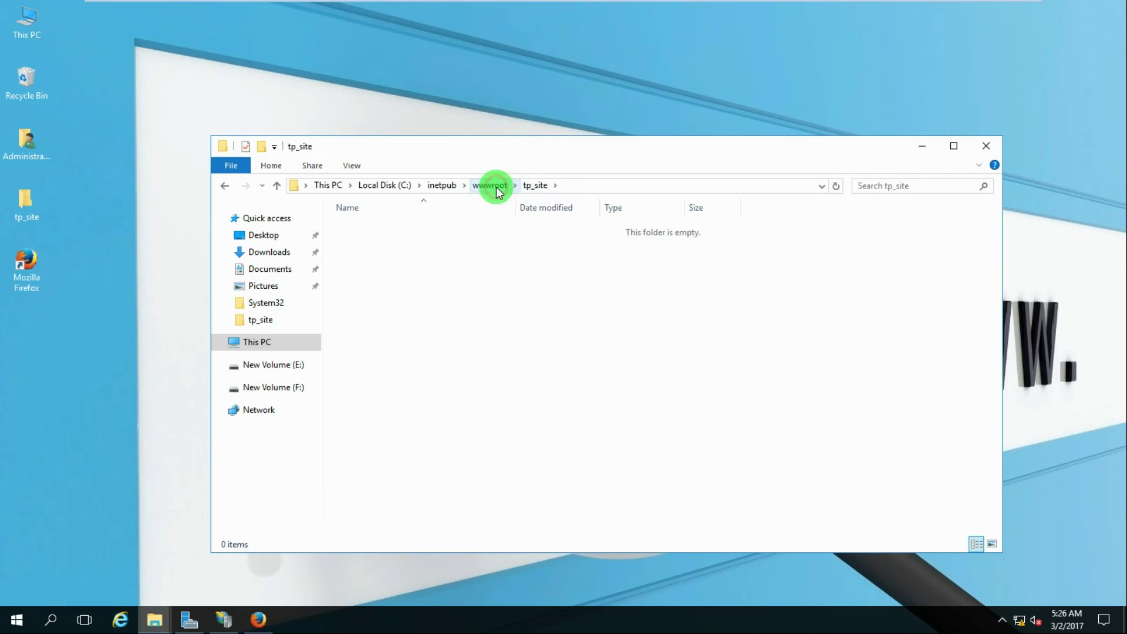
{"action": "left_click", "coordinate": [496, 192]}
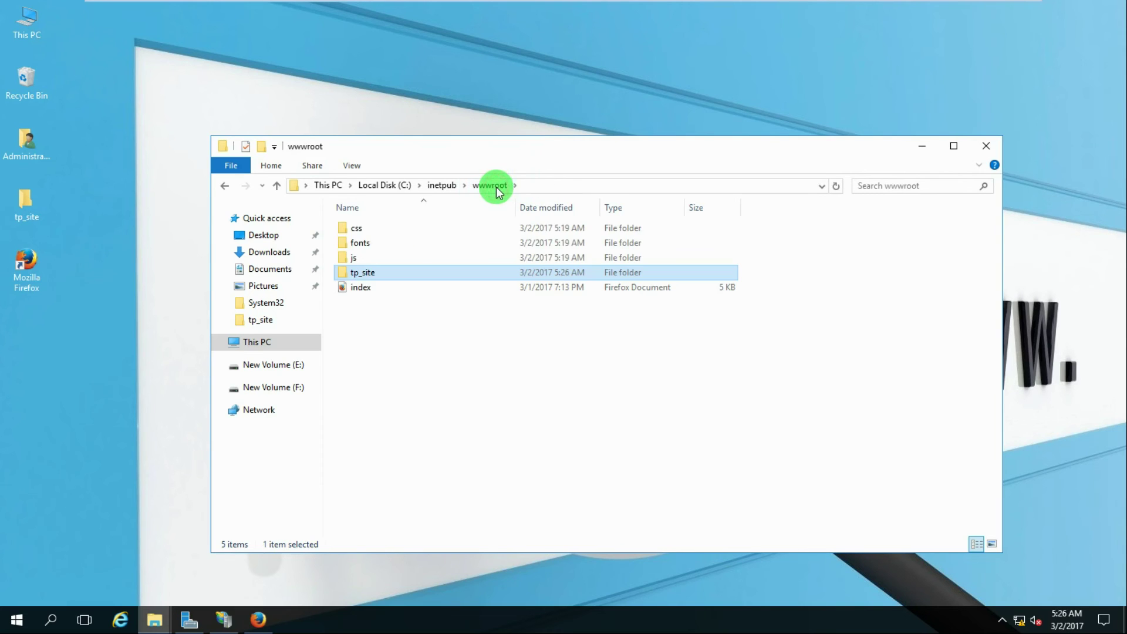
Step: Delete the emptied tp_site folder from wwwroot
{"action": "left_click", "coordinate": [360, 273]}
{"action": "left_click", "coordinate": [386, 313]}
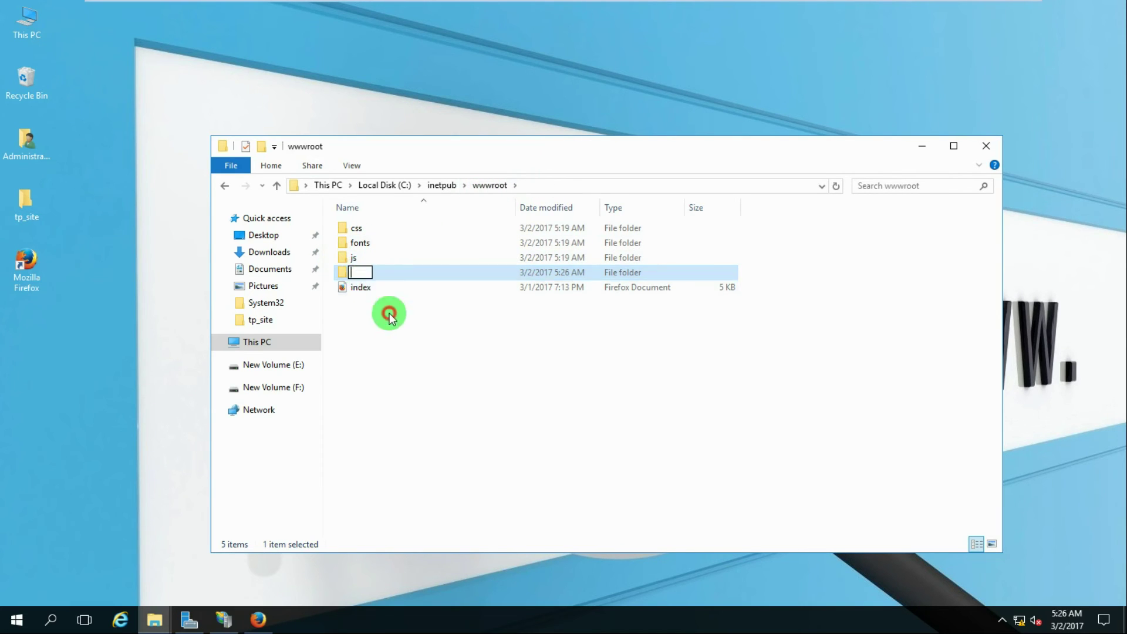
{"action": "left_click", "coordinate": [359, 273]}
{"action": "key", "text": "Delete"}
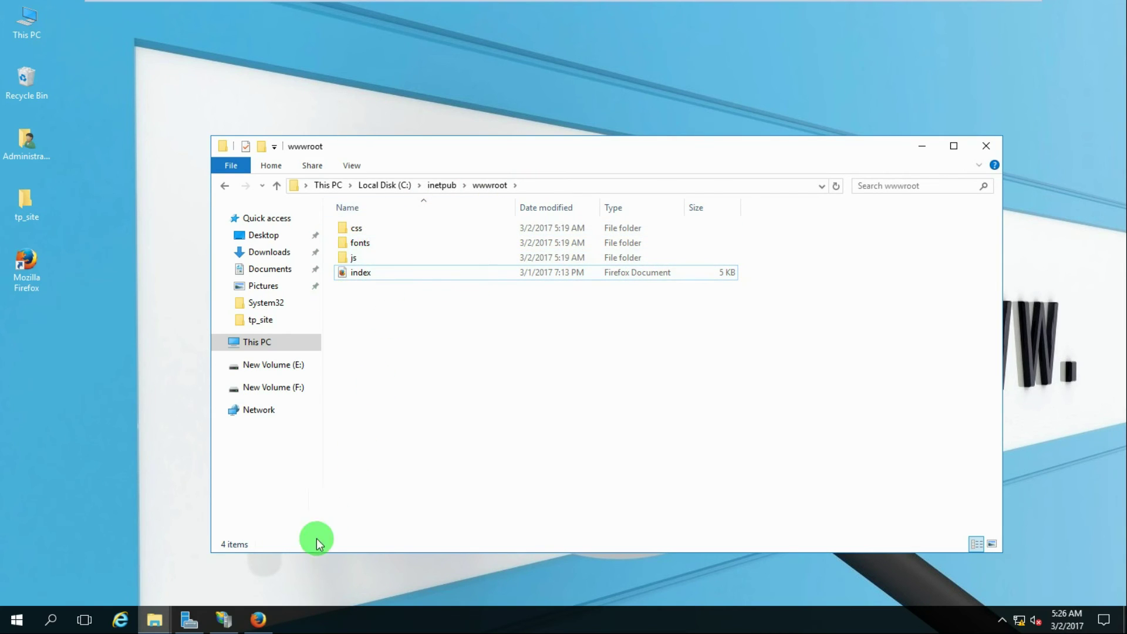
Step: Switch to Firefox on TPLAB-WS-01 and load localhost/tp_site/ again
{"action": "left_click", "coordinate": [260, 620]}
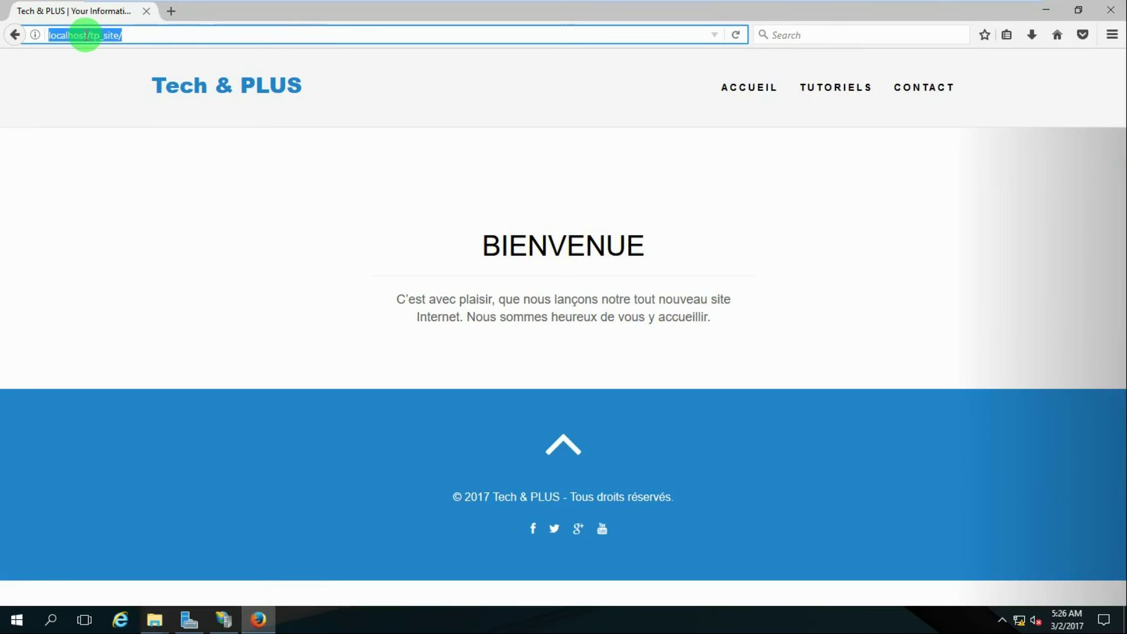
{"action": "left_click", "coordinate": [92, 35]}
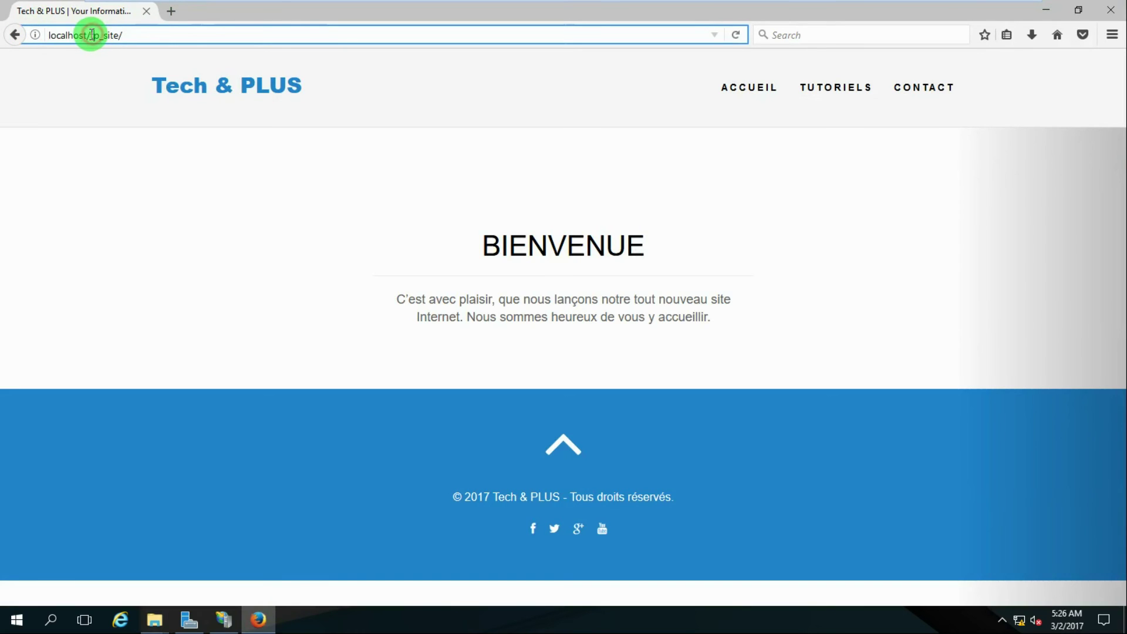
{"action": "key", "text": "Return"}
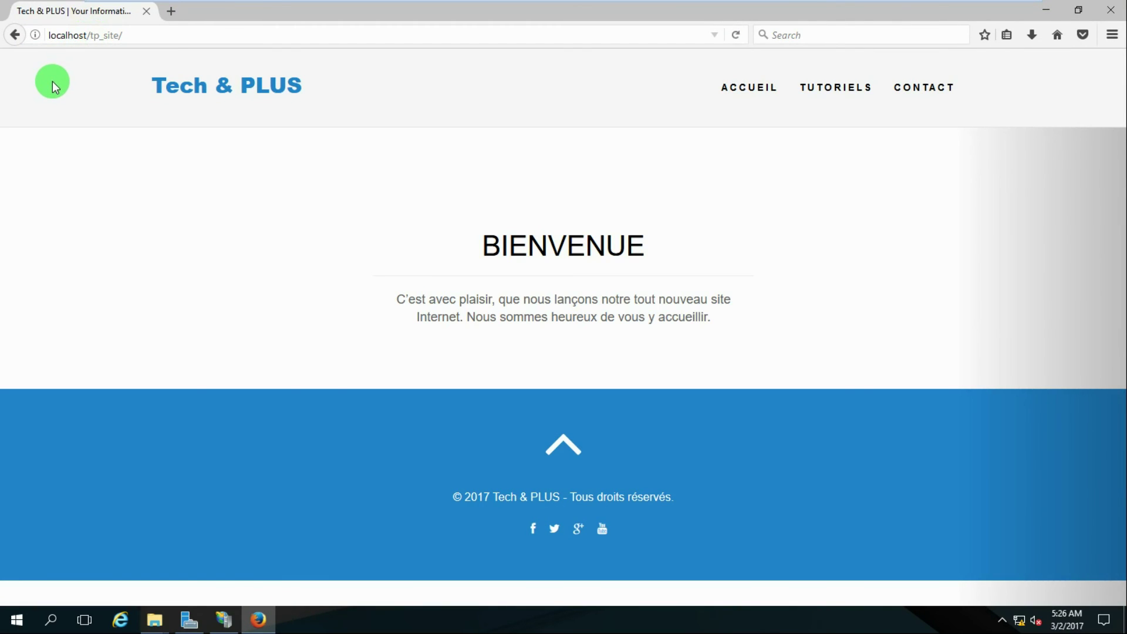
Step: Remove the tp_site path from the address and load the website at localhost
{"action": "left_click", "coordinate": [91, 36]}
{"action": "left_click", "coordinate": [89, 35]}
{"action": "left_click_drag", "start_coordinate": [89, 35], "coordinate": [277, 37]}
{"action": "key", "text": "BackSpace"}
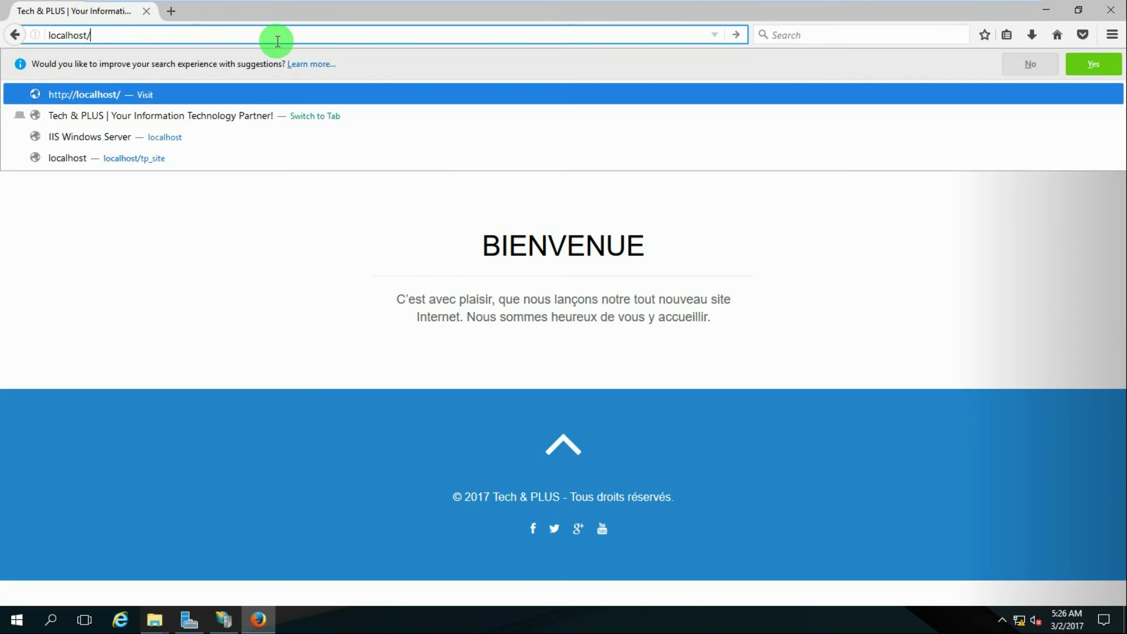
{"action": "key", "text": "Return"}
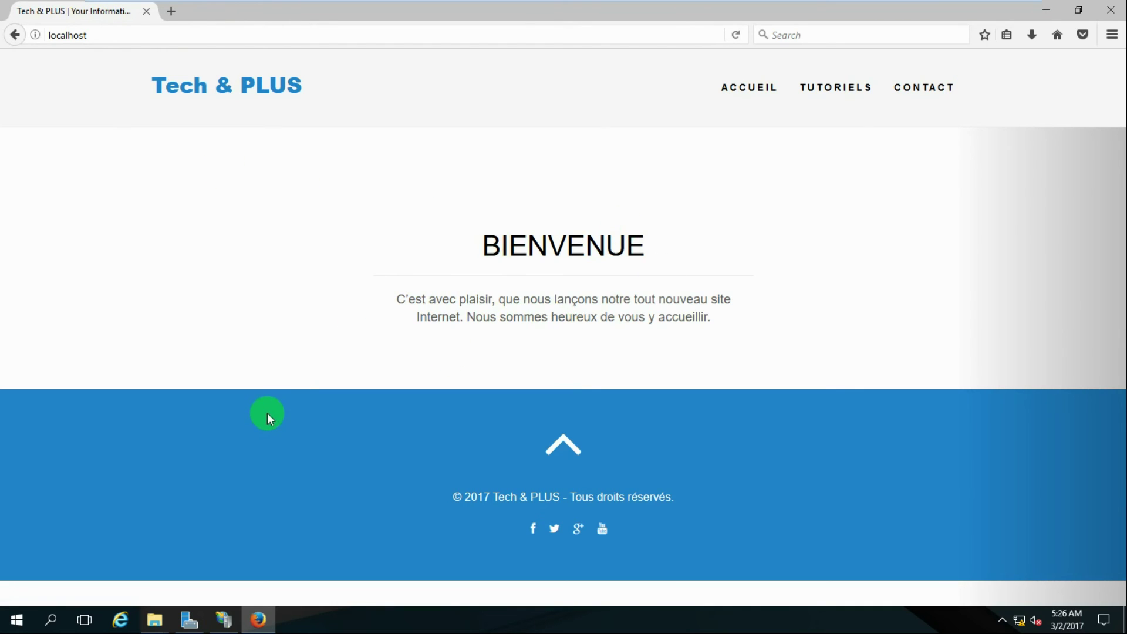
Step: Load the website by its IP address, 192.168.5.100
{"action": "left_click", "coordinate": [96, 35]}
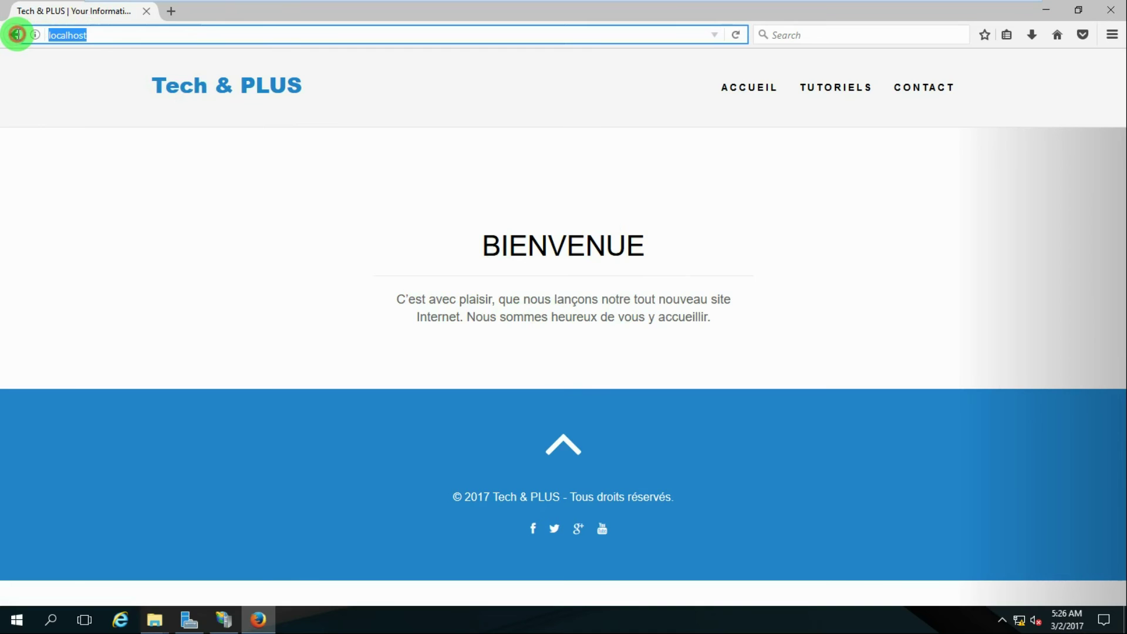
{"action": "type", "text": "192.168.5.100"}
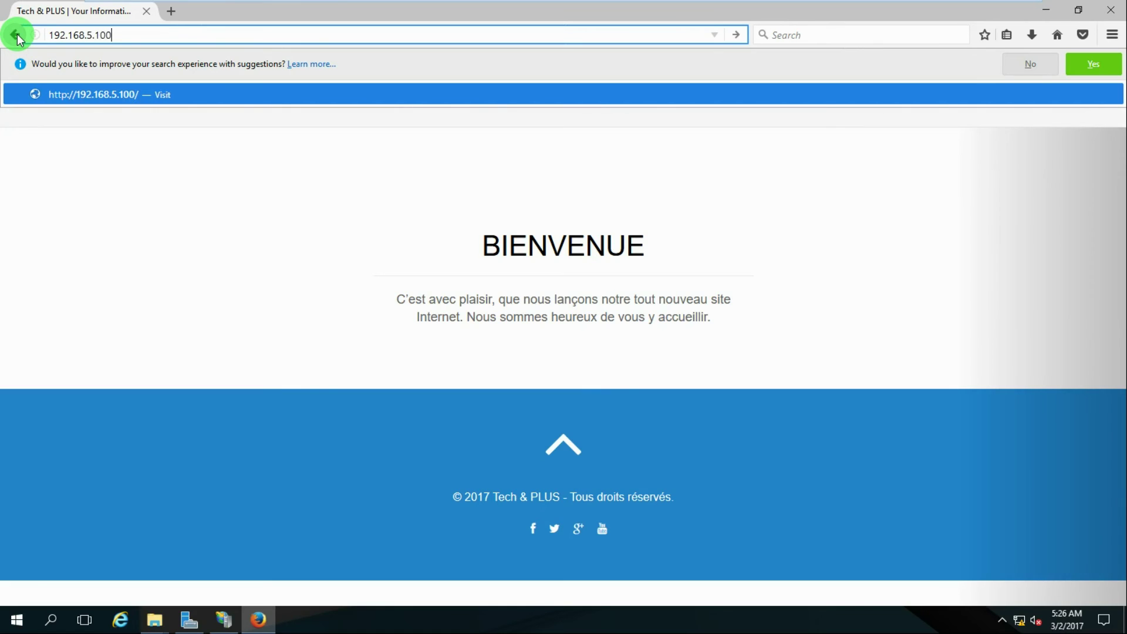
{"action": "key", "text": "Return"}
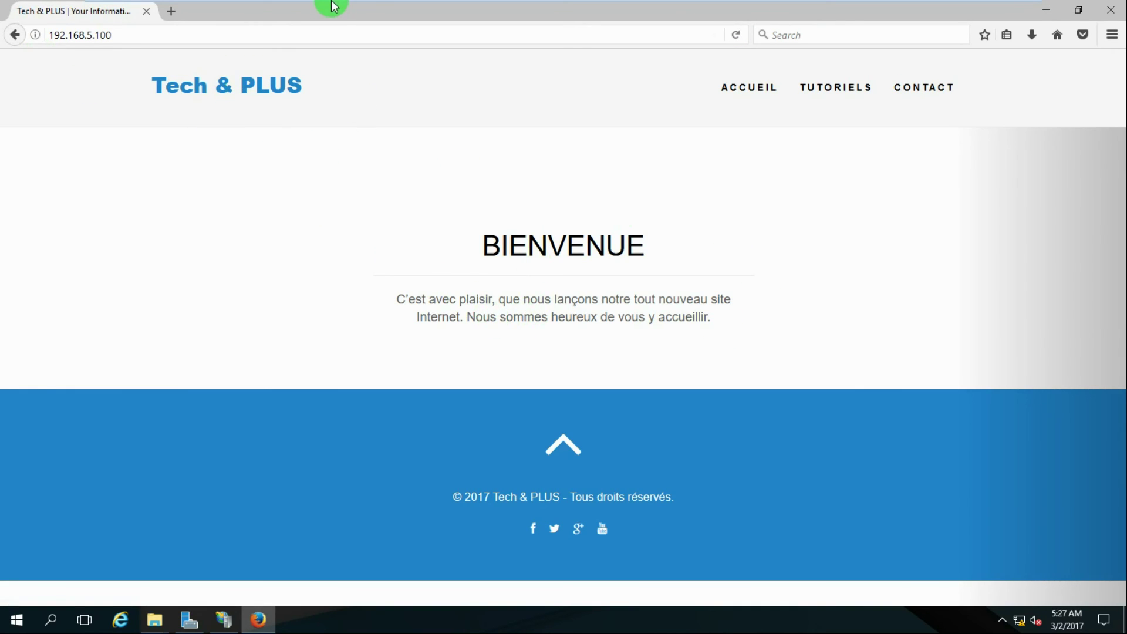
Step: Switch to TPLAB-DC-01, remove the tp_site path from the address and load the website at 192.168.5.100
{"action": "left_click", "coordinate": [659, 10]}
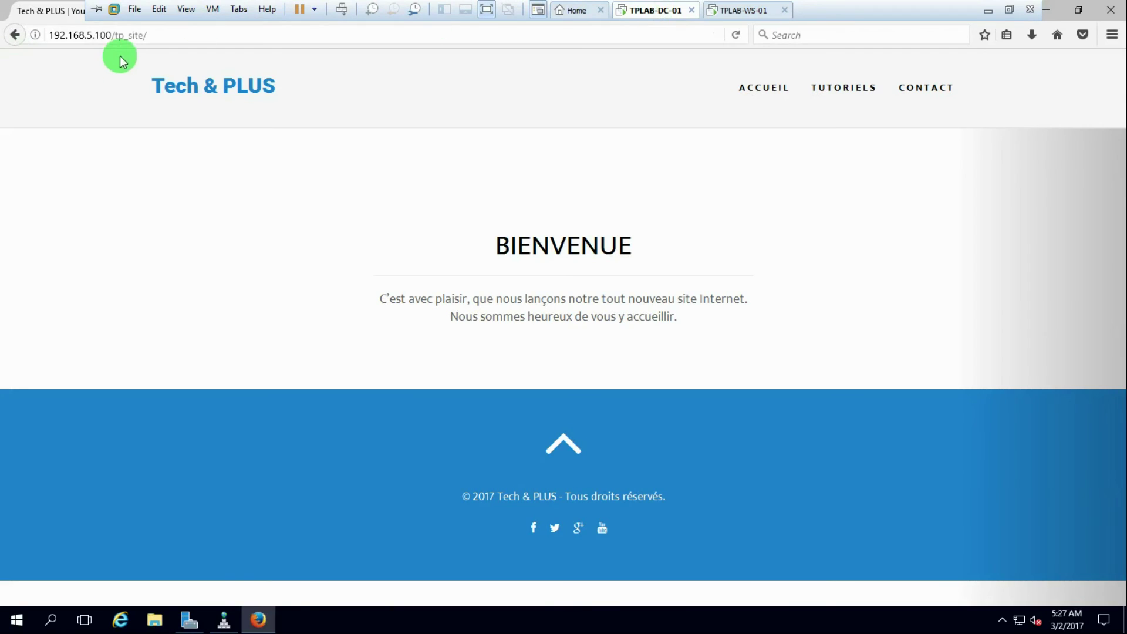
{"action": "left_click", "coordinate": [113, 34]}
{"action": "left_click", "coordinate": [114, 34]}
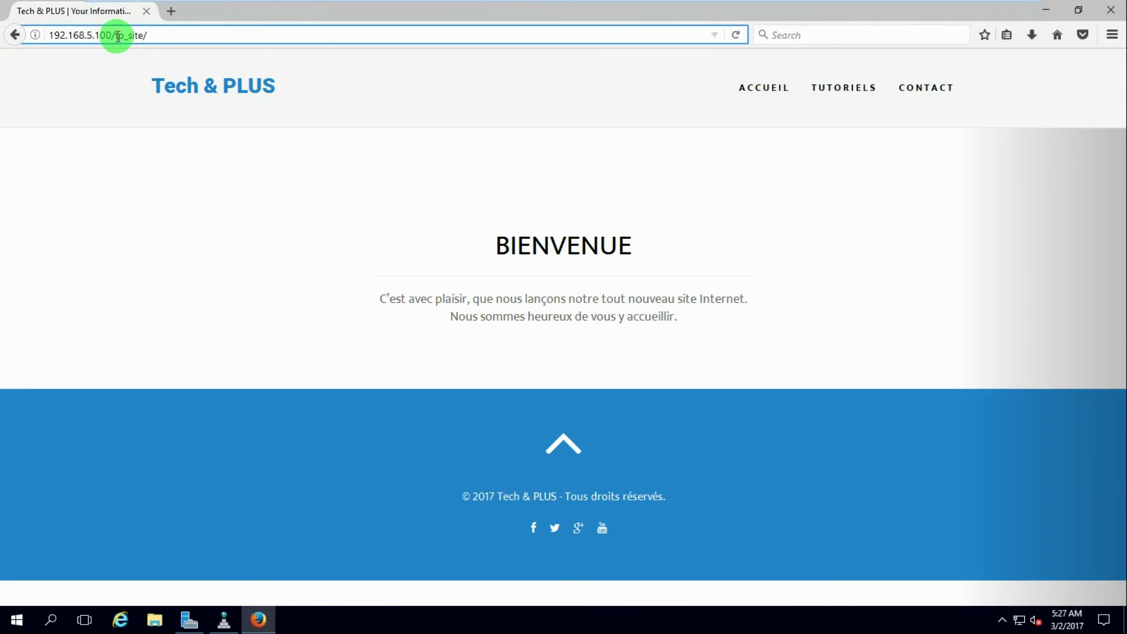
{"action": "left_click_drag", "start_coordinate": [115, 34], "coordinate": [259, 32]}
{"action": "key", "text": "BackSpace"}
{"action": "key", "text": "Escape"}
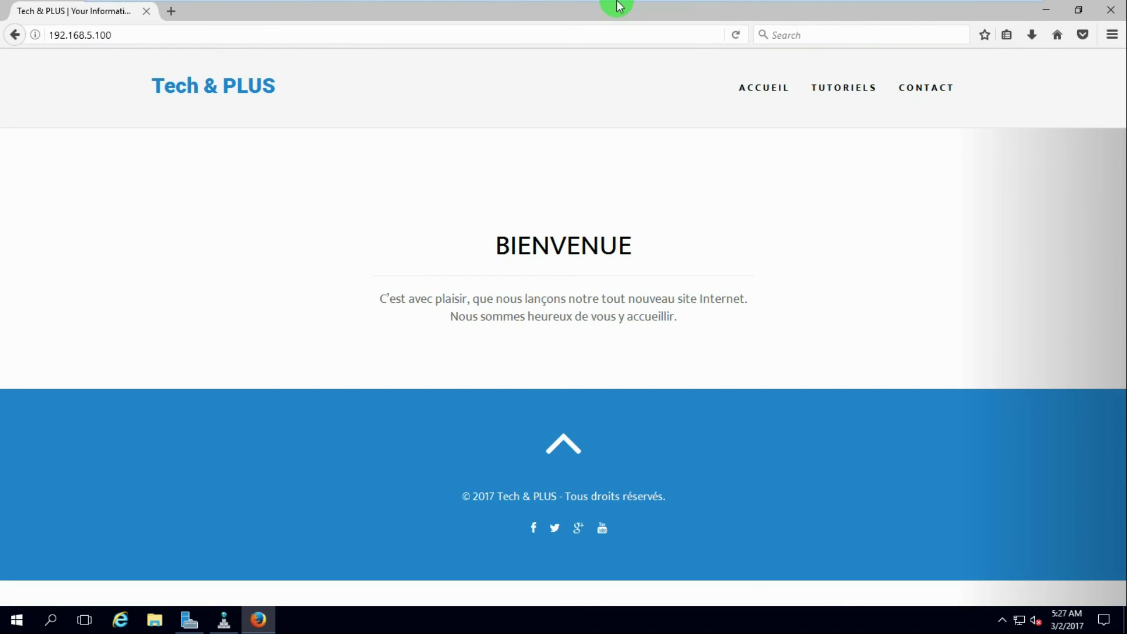
Step: Switch to DNS Manager and start a new host record named www in the tplab.com zone
{"action": "mouse_move", "coordinate": [620, 3]}
{"action": "left_click", "coordinate": [1044, 10]}
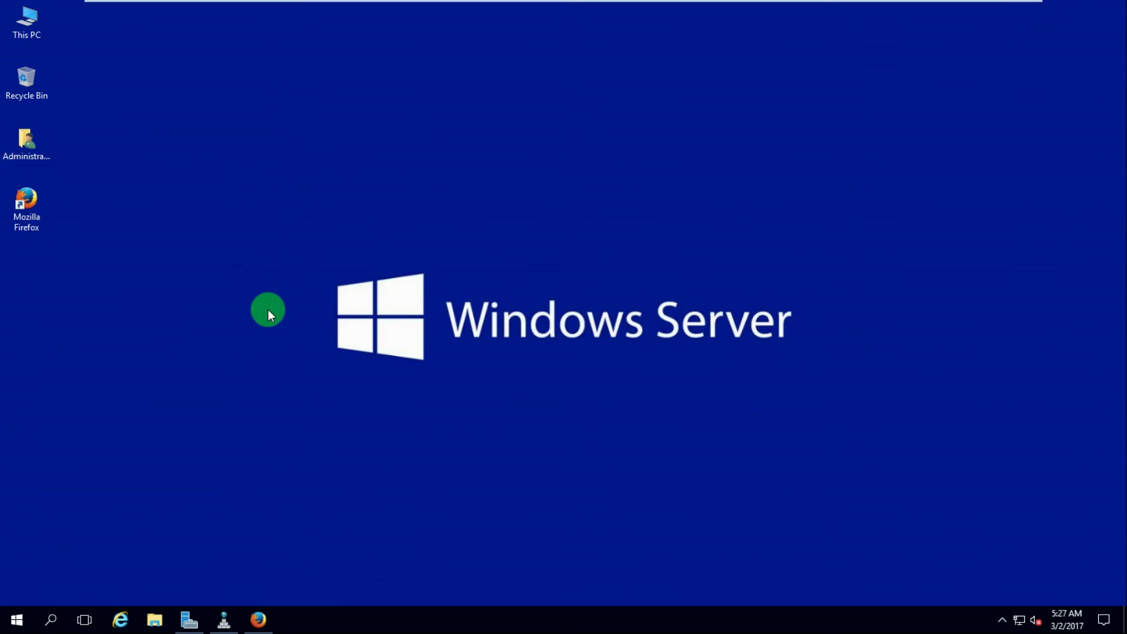
{"action": "left_click", "coordinate": [219, 623]}
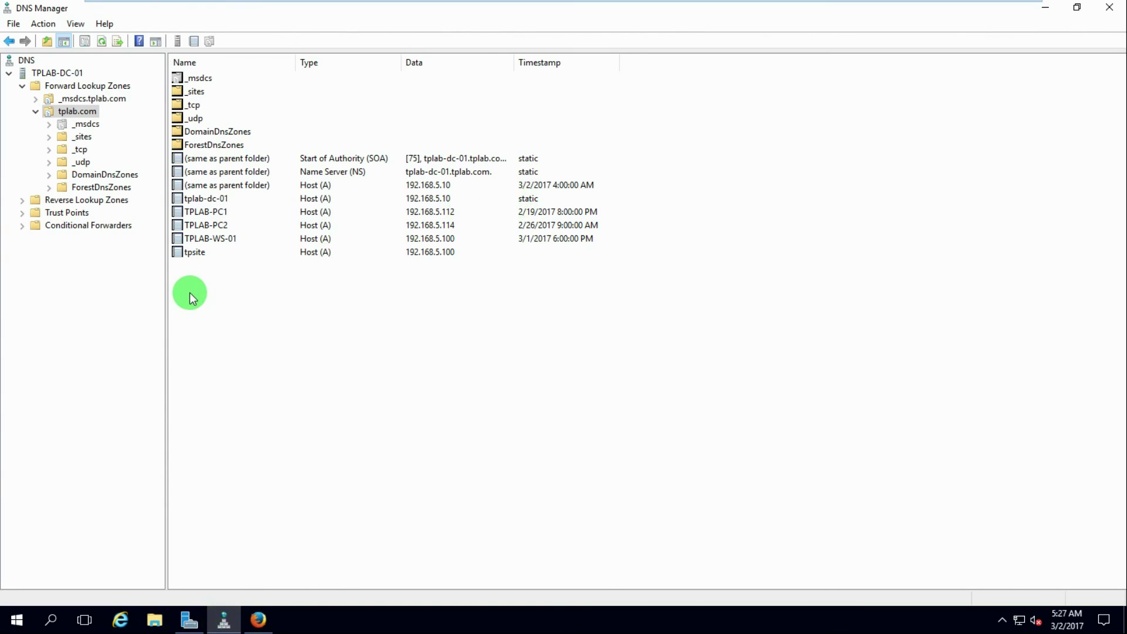
{"action": "right_click", "coordinate": [189, 293]}
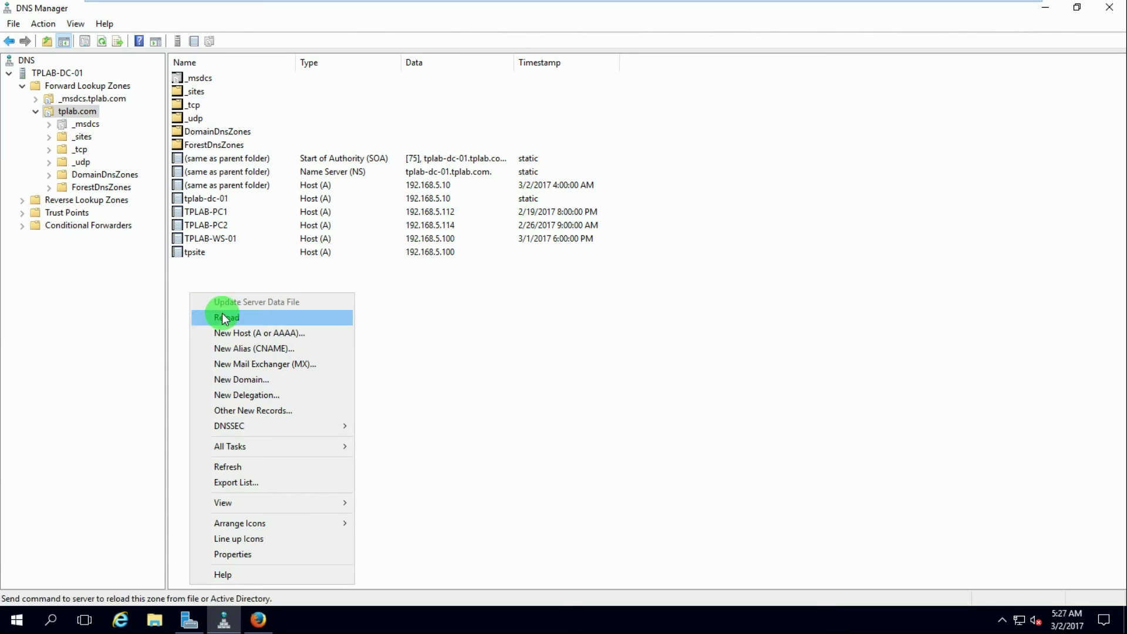
{"action": "left_click", "coordinate": [254, 333]}
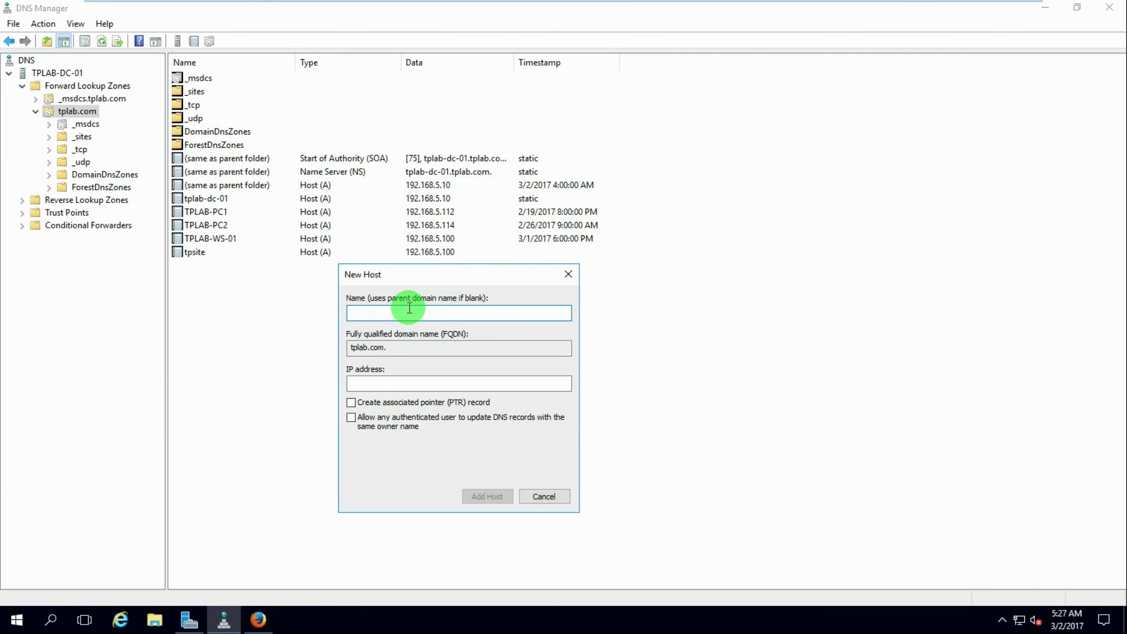
{"action": "type", "text": "www"}
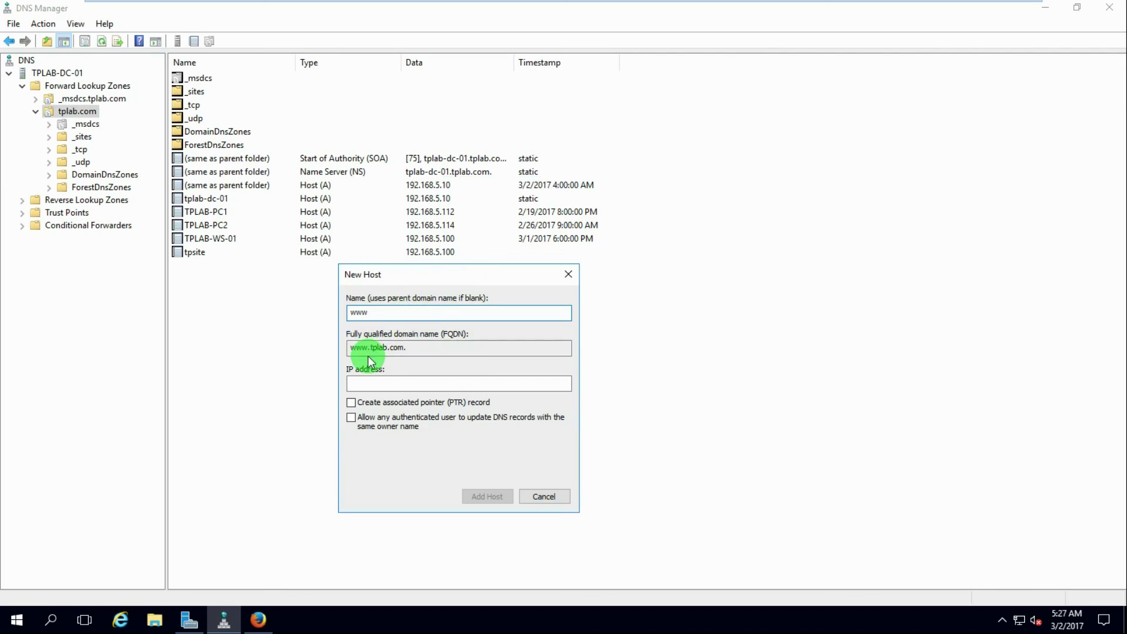
Step: Set the www host's IP address to 192.168.5.100, add the record and finish the New Host dialog
{"action": "left_click", "coordinate": [367, 380]}
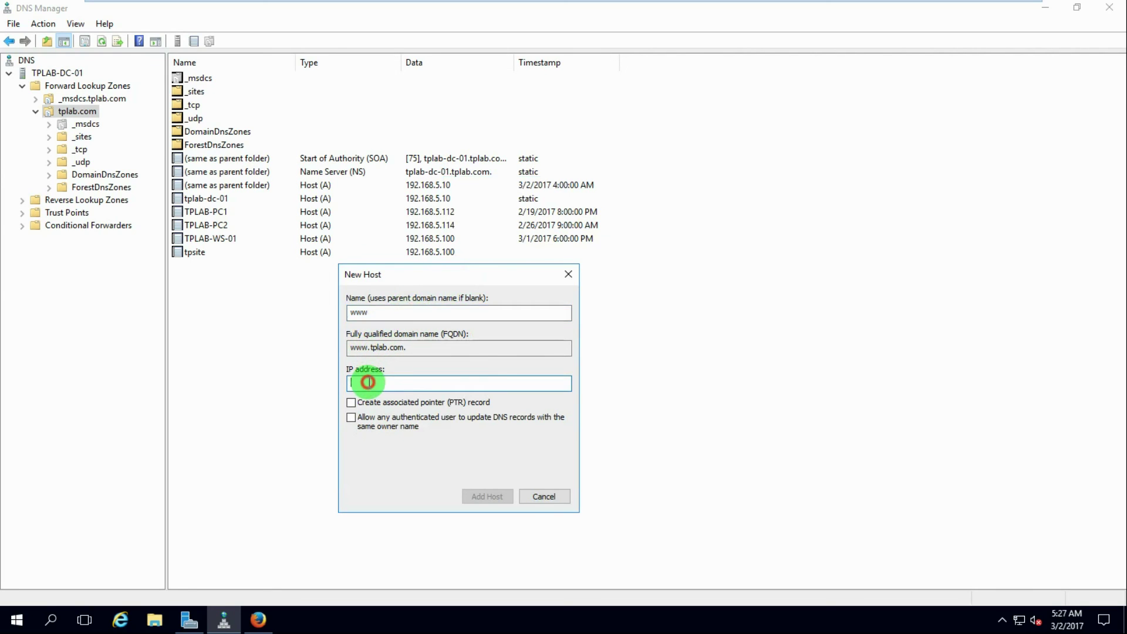
{"action": "type", "text": "192.168.5."}
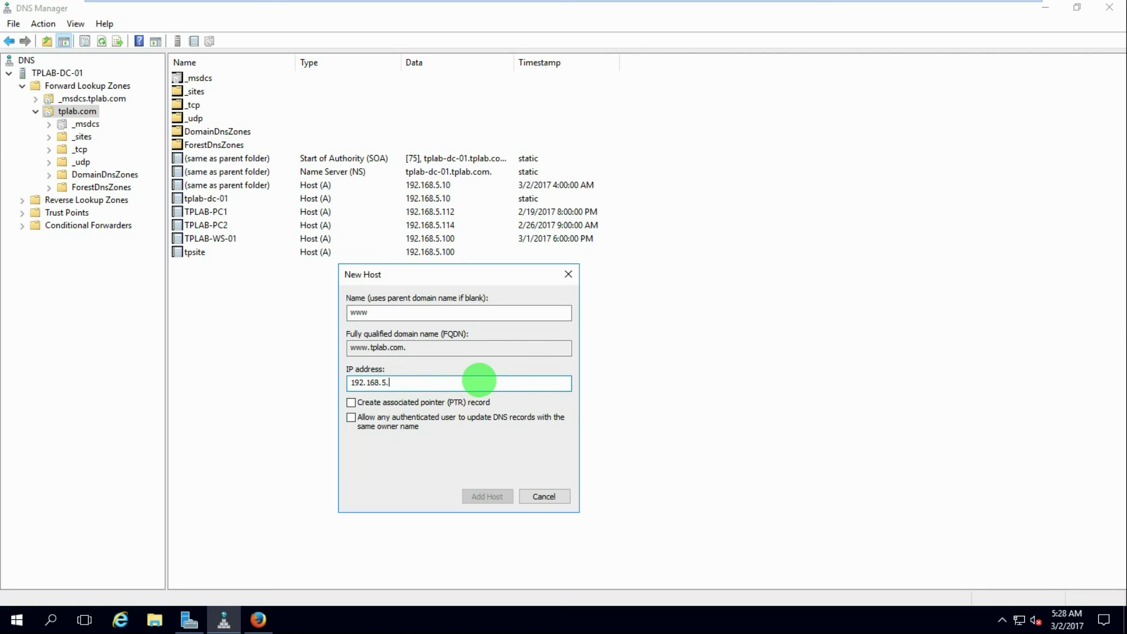
{"action": "type", "text": "1"}
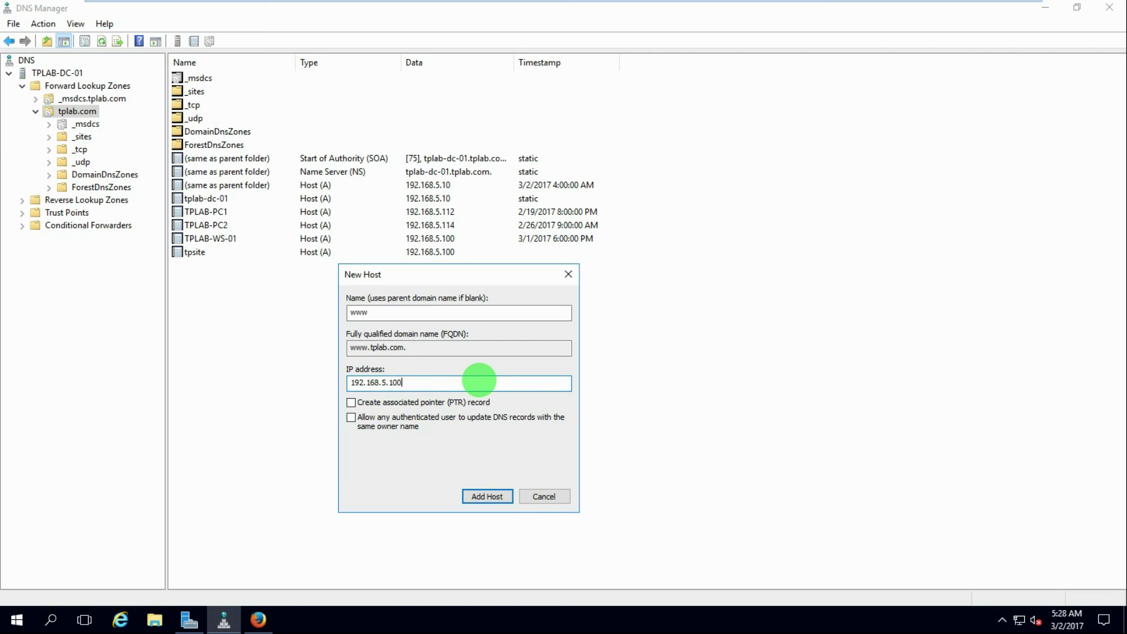
{"action": "type", "text": "00"}
{"action": "left_click", "coordinate": [486, 497]}
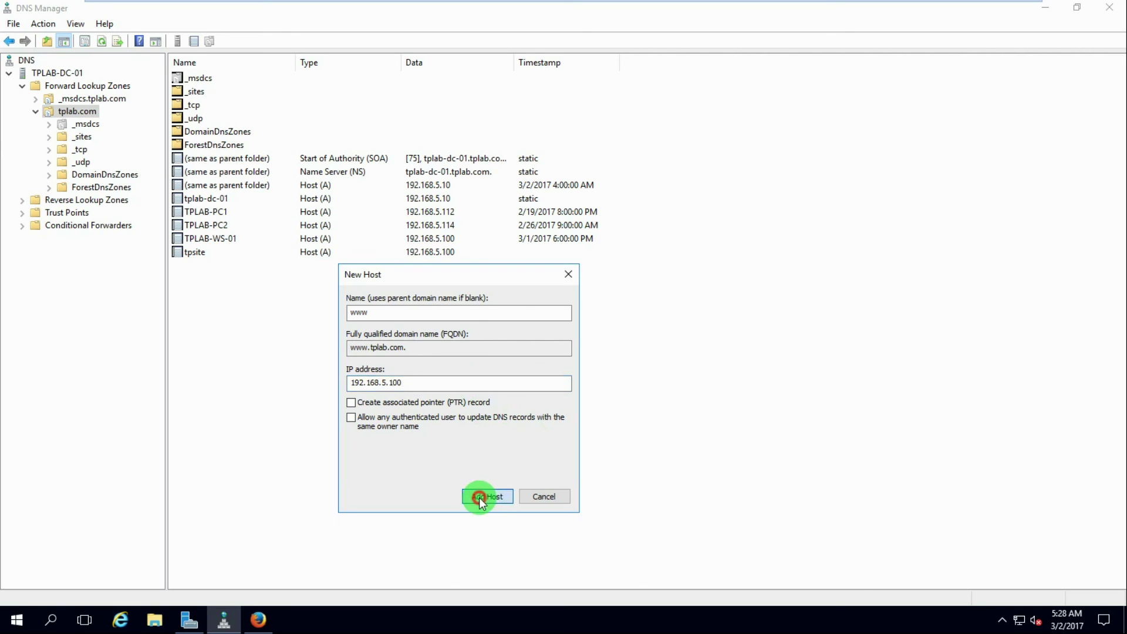
{"action": "left_click", "coordinate": [665, 363]}
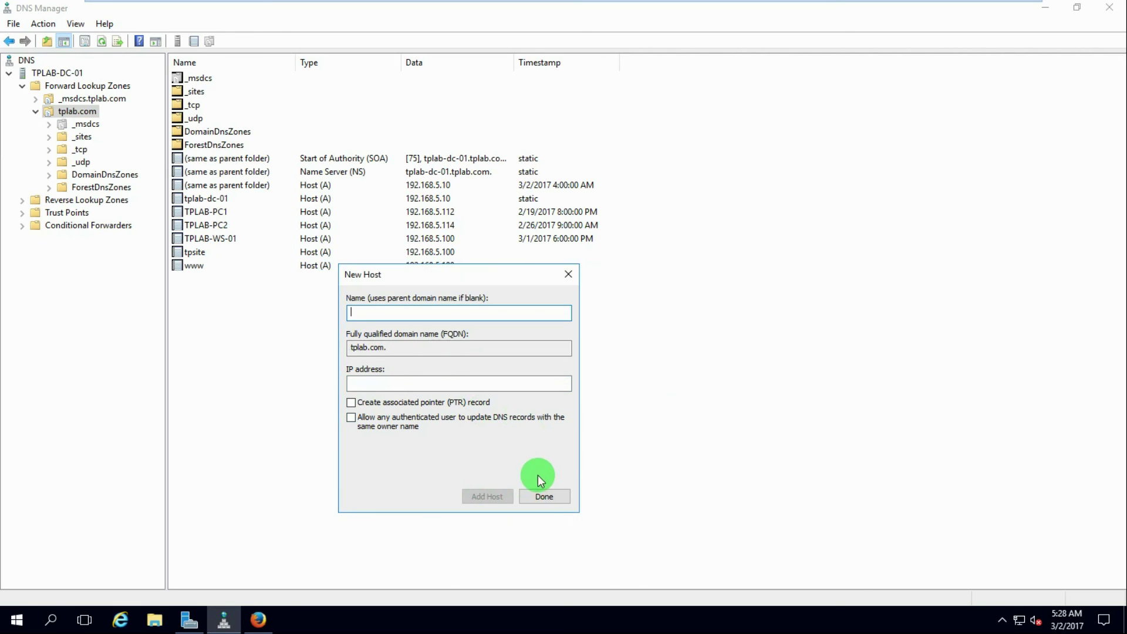
{"action": "left_click", "coordinate": [543, 496]}
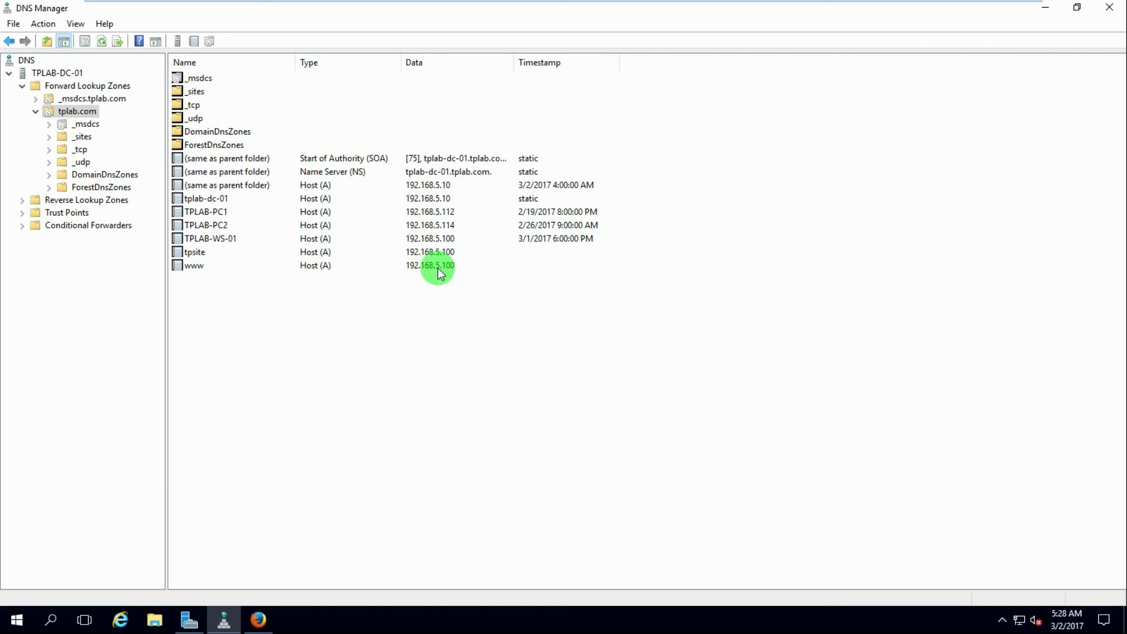
{"action": "left_click", "coordinate": [1045, 8]}
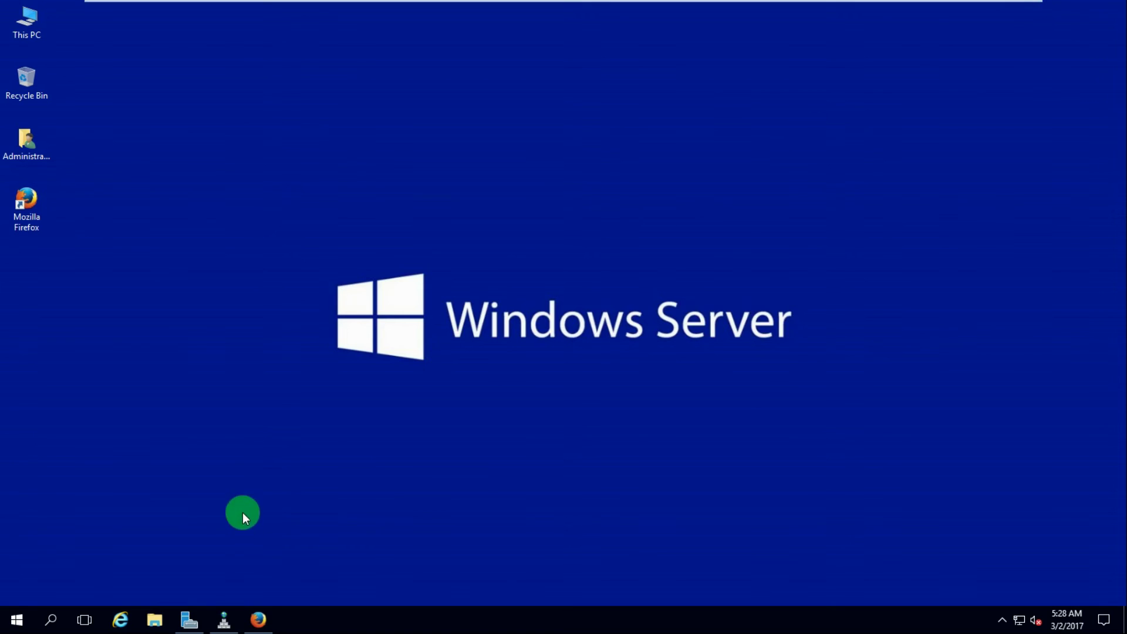
{"action": "left_click", "coordinate": [258, 620]}
{"action": "left_click", "coordinate": [171, 10]}
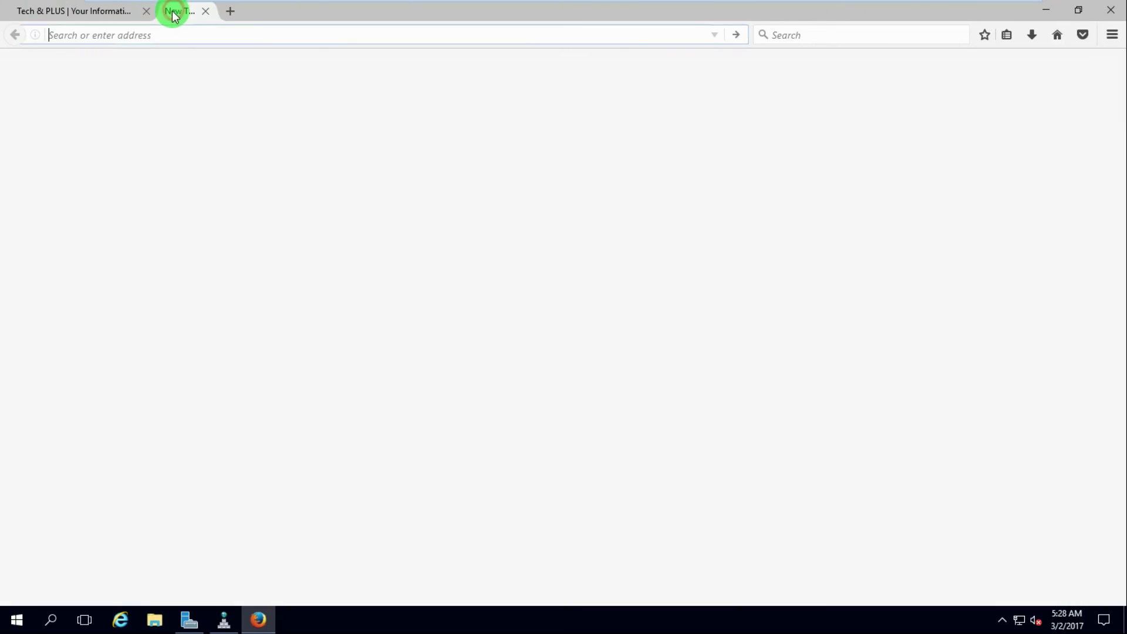
{"action": "left_click", "coordinate": [146, 10]}
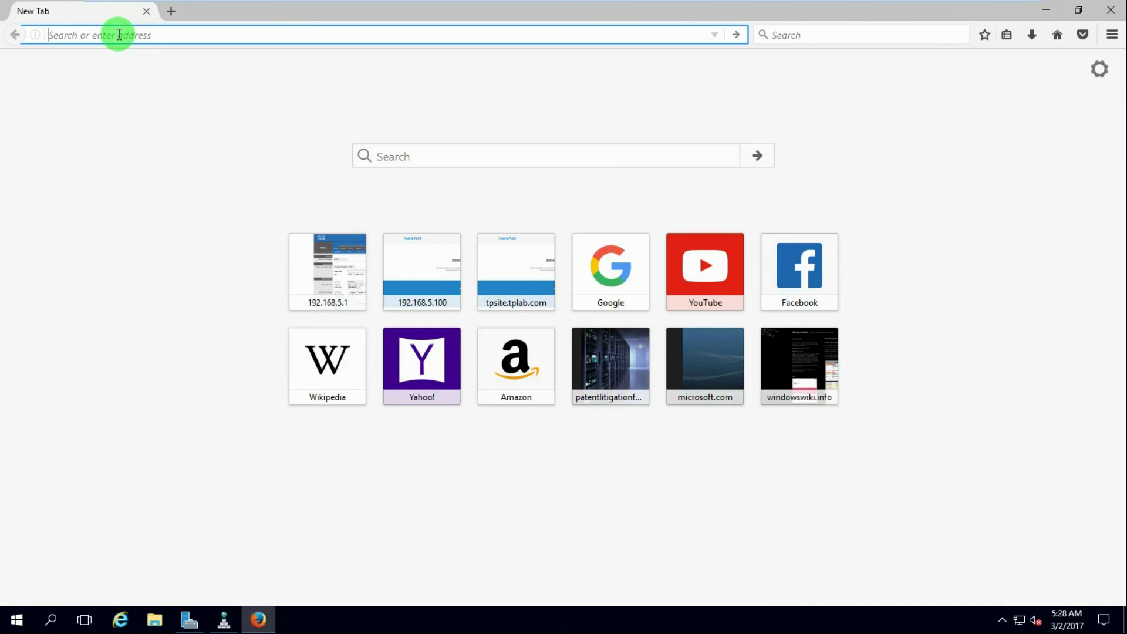
{"action": "type", "text": "www"}
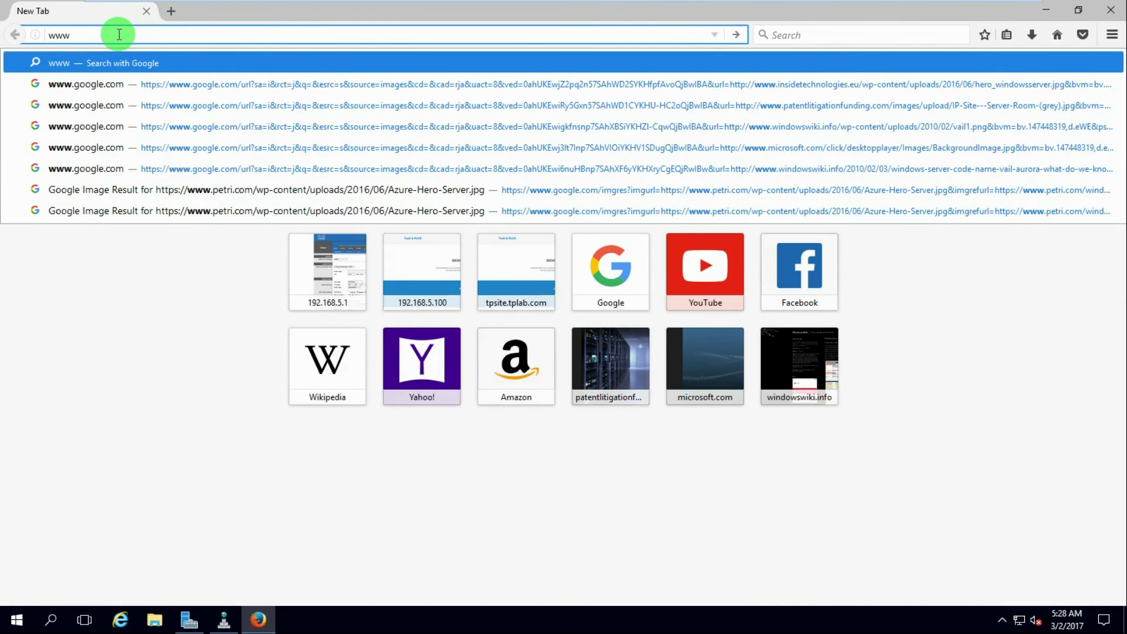
{"action": "type", "text": ".tplab"}
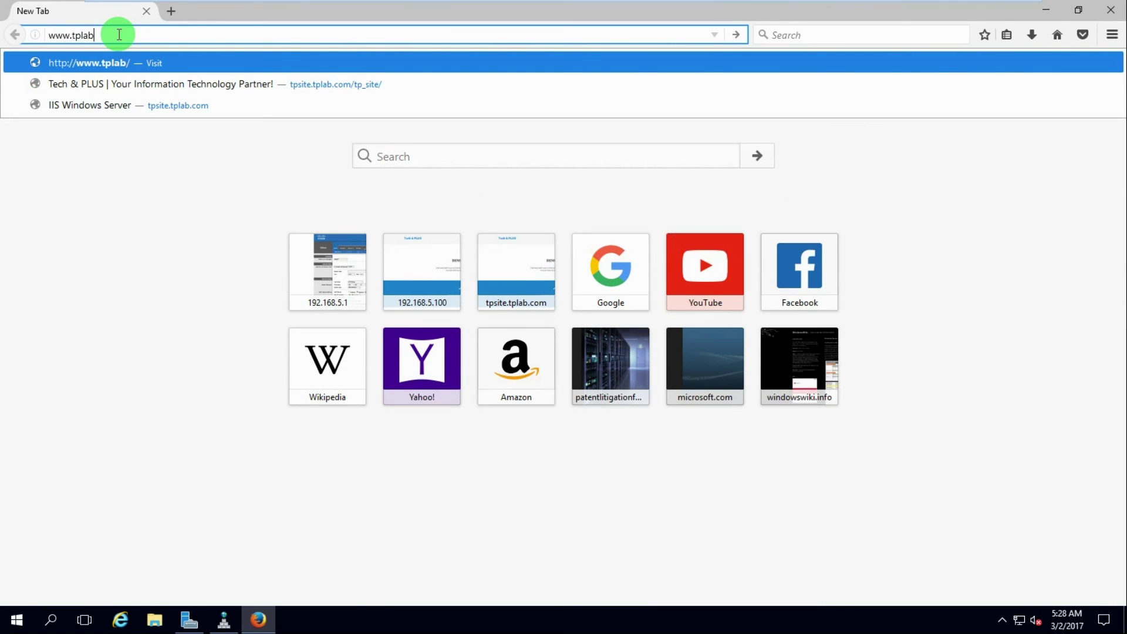
{"action": "type", "text": ".com"}
{"action": "key", "text": "Return"}
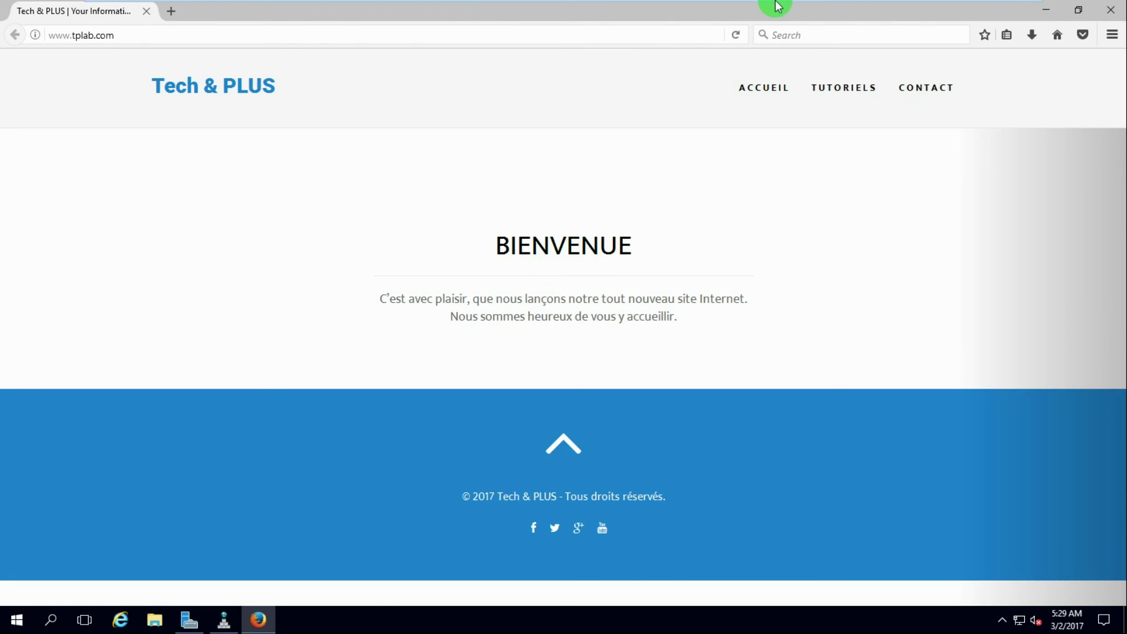
Step: Switch to TPLAB-WS-01, put away the browser and folder windows, and show the server's home page in IIS Manager
{"action": "mouse_move", "coordinate": [773, 9]}
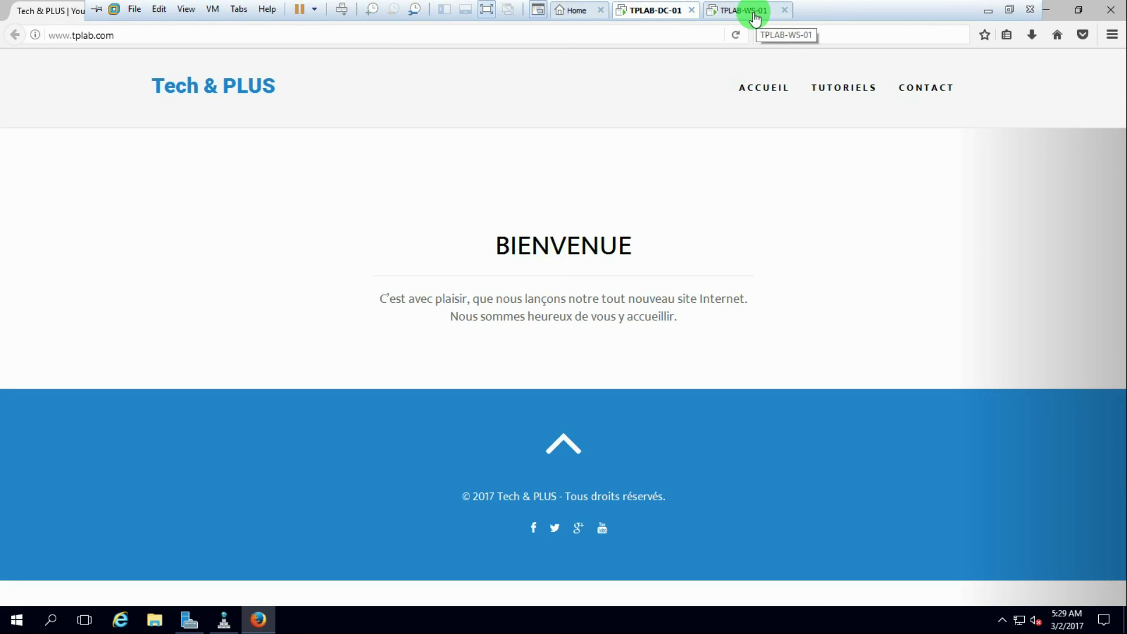
{"action": "left_click", "coordinate": [749, 13]}
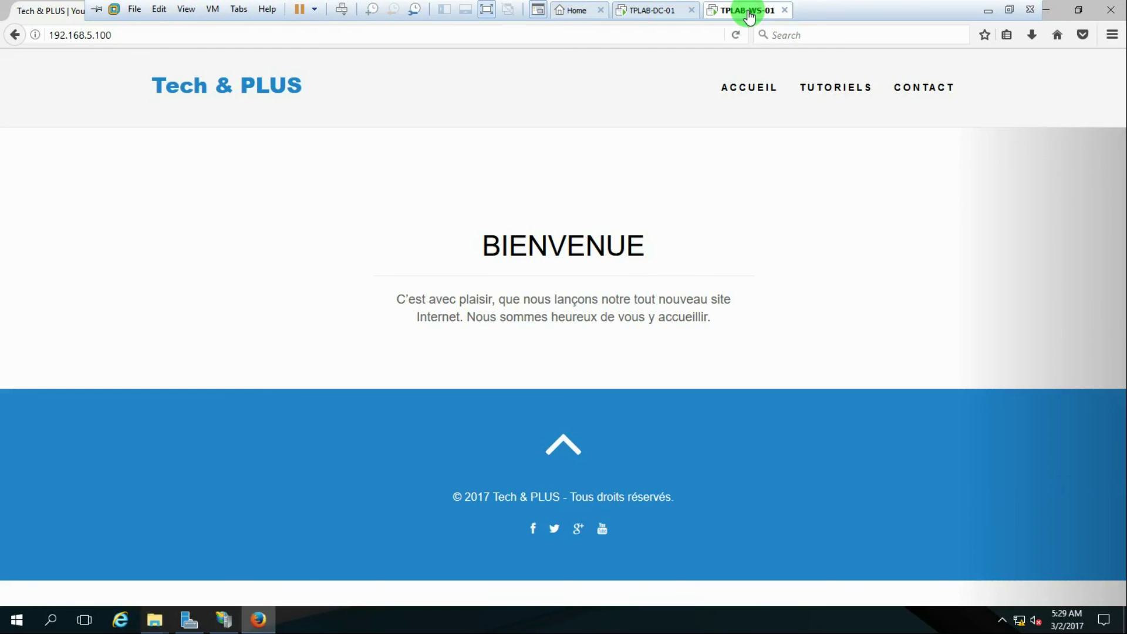
{"action": "left_click", "coordinate": [1055, 12]}
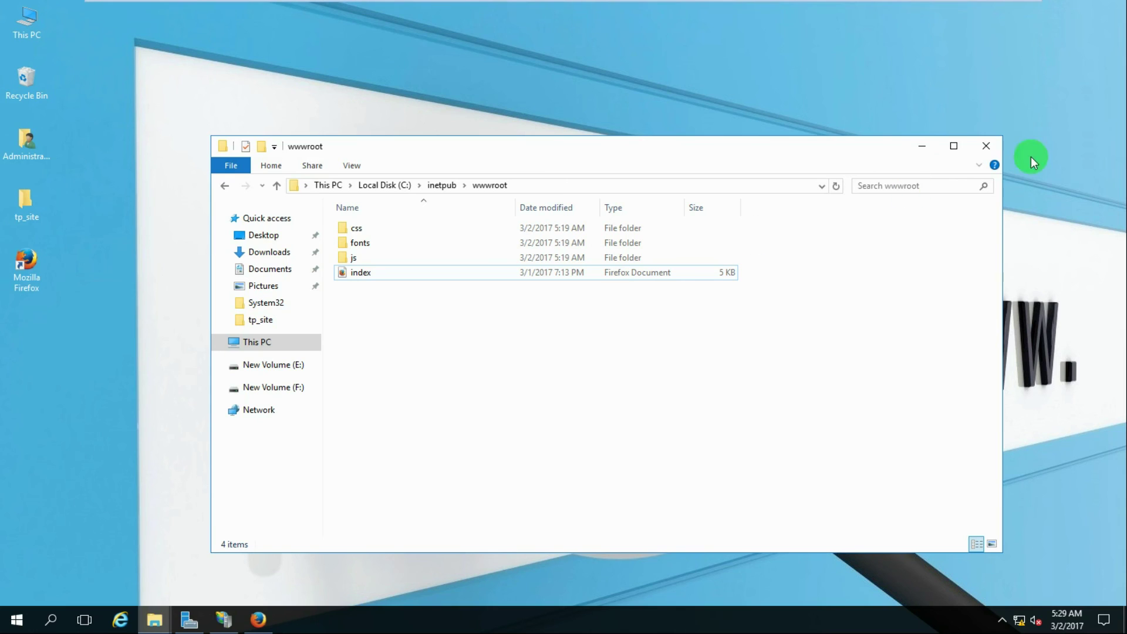
{"action": "left_click", "coordinate": [910, 143]}
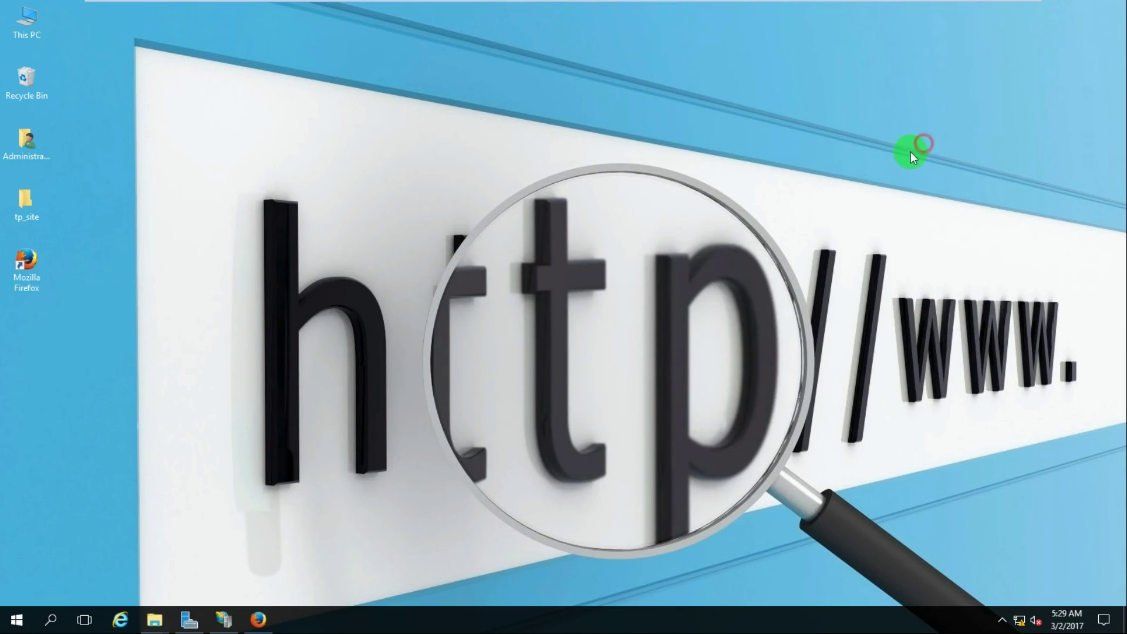
{"action": "left_click", "coordinate": [223, 619]}
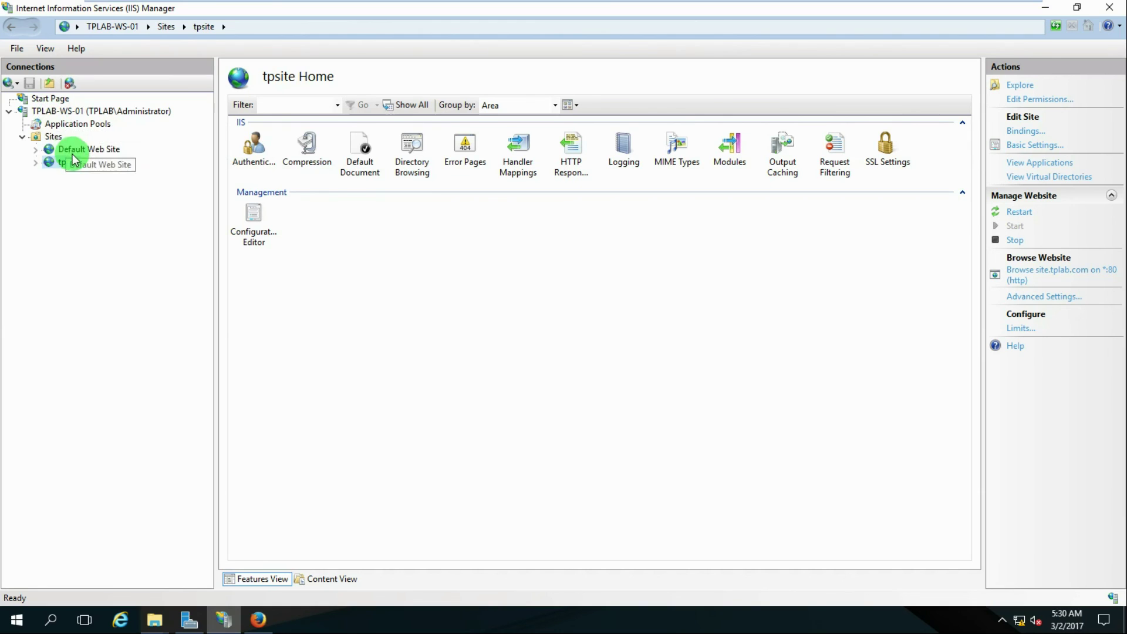
{"action": "left_click", "coordinate": [51, 111]}
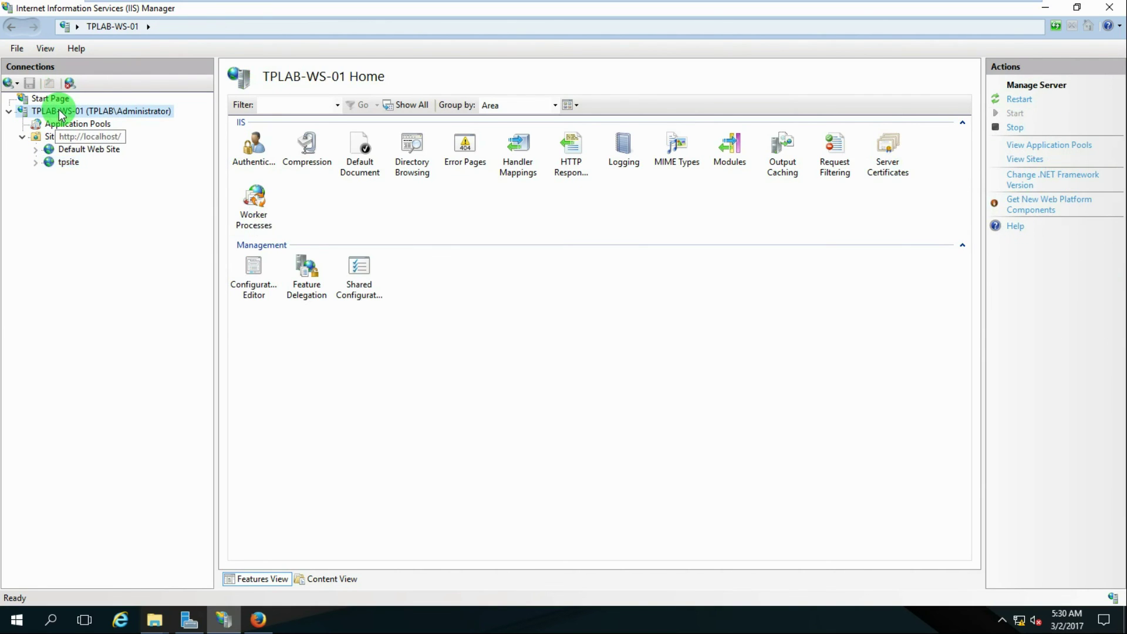